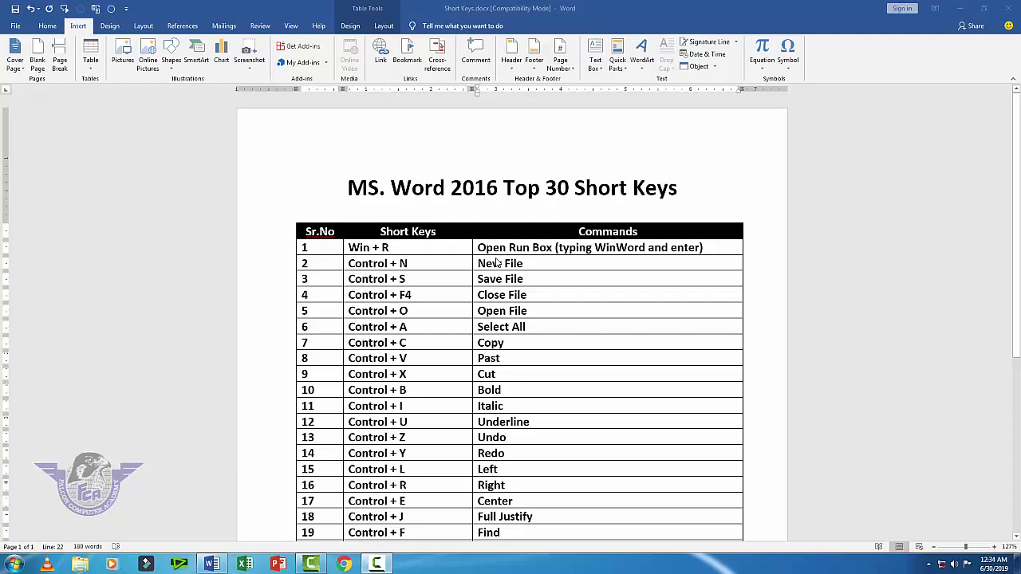
Open the Windows Run box with Win+R over the Short Keys document
{"action": "key", "text": "super+r"}
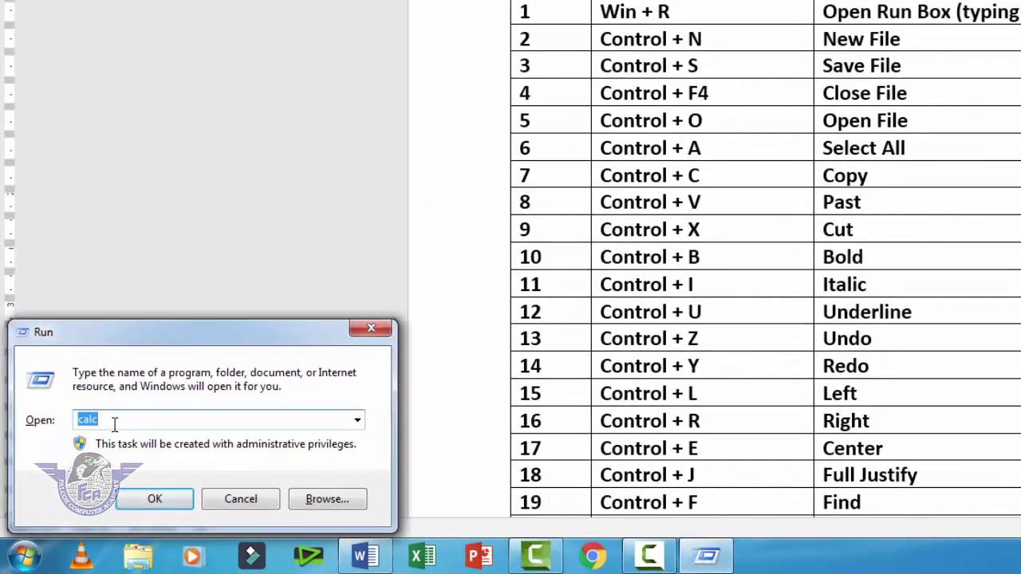
Run 'winword' from the Run box and start a blank Document1 in Word
{"action": "left_click", "coordinate": [114, 425]}
{"action": "key", "text": "BackSpace"}
{"action": "key", "text": "BackSpace"}
{"action": "key", "text": "BackSpace"}
{"action": "key", "text": "BackSpace"}
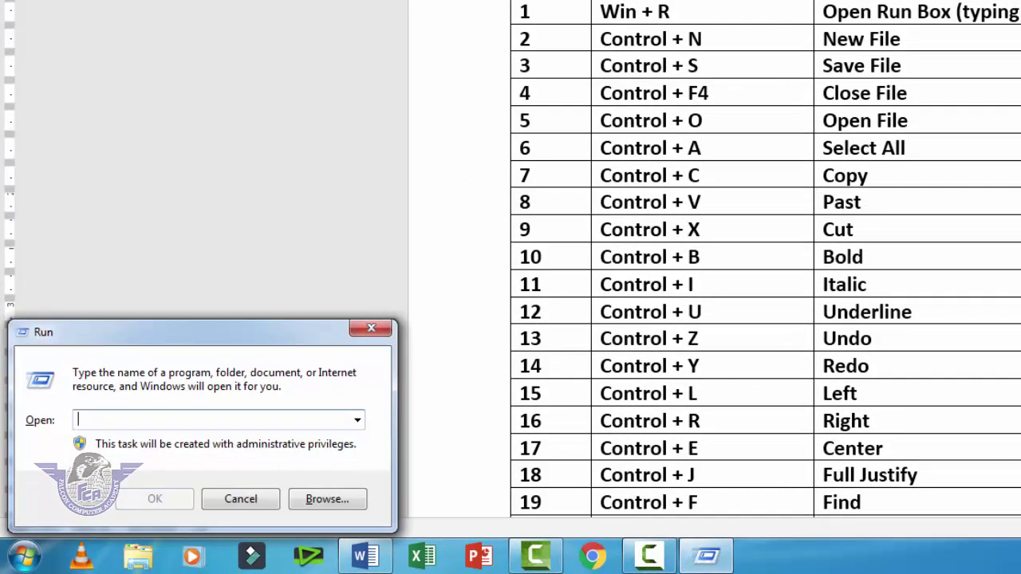
{"action": "type", "text": "winword"}
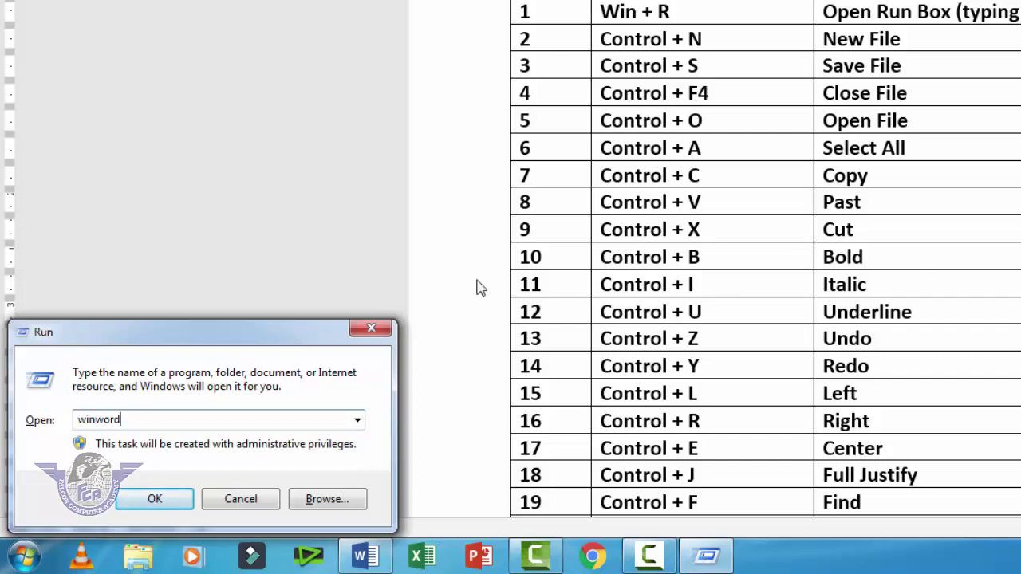
{"action": "left_click", "coordinate": [153, 507]}
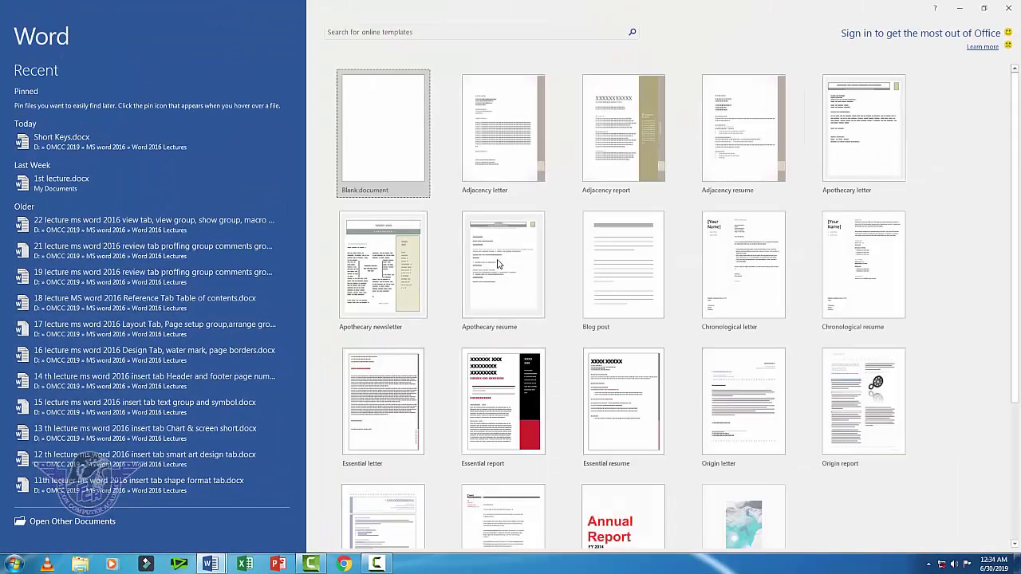
{"action": "left_click", "coordinate": [430, 182]}
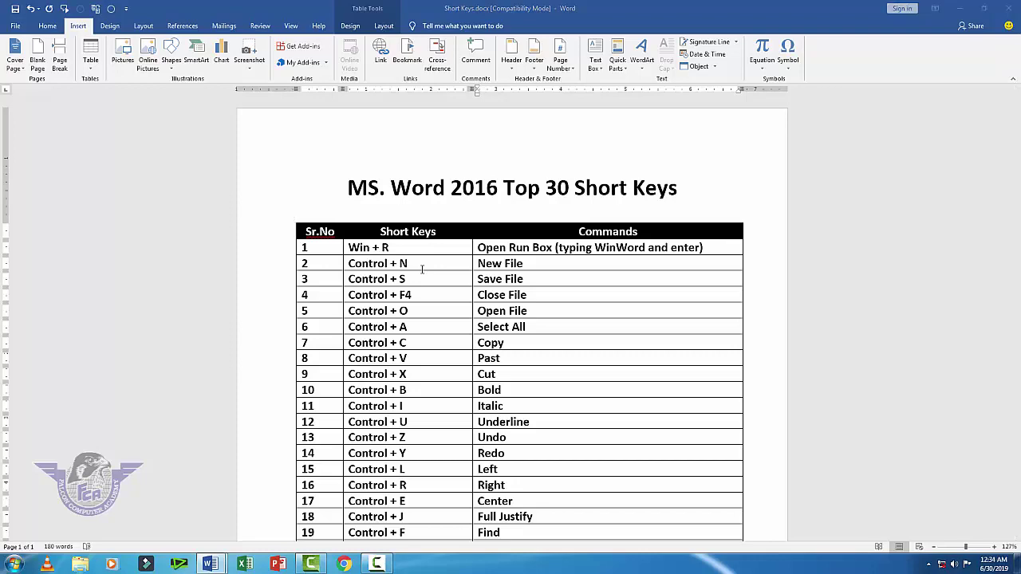
Create a new blank document with Ctrl+N and type 'Falcon computer academy' as its first line
{"action": "key", "text": "ctrl+n"}
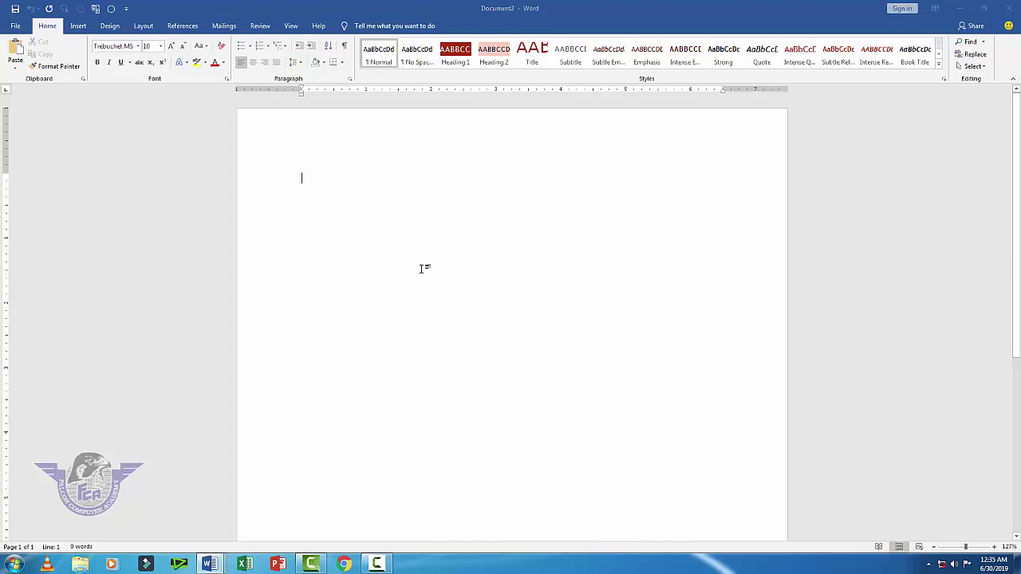
{"action": "key", "text": "alt+Tab"}
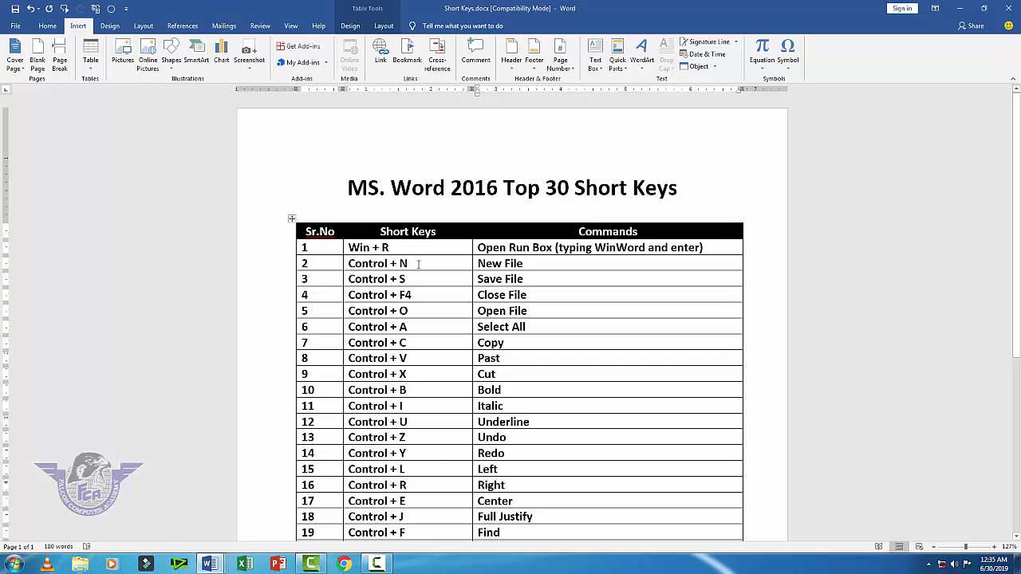
{"action": "key", "text": "ctrl+n"}
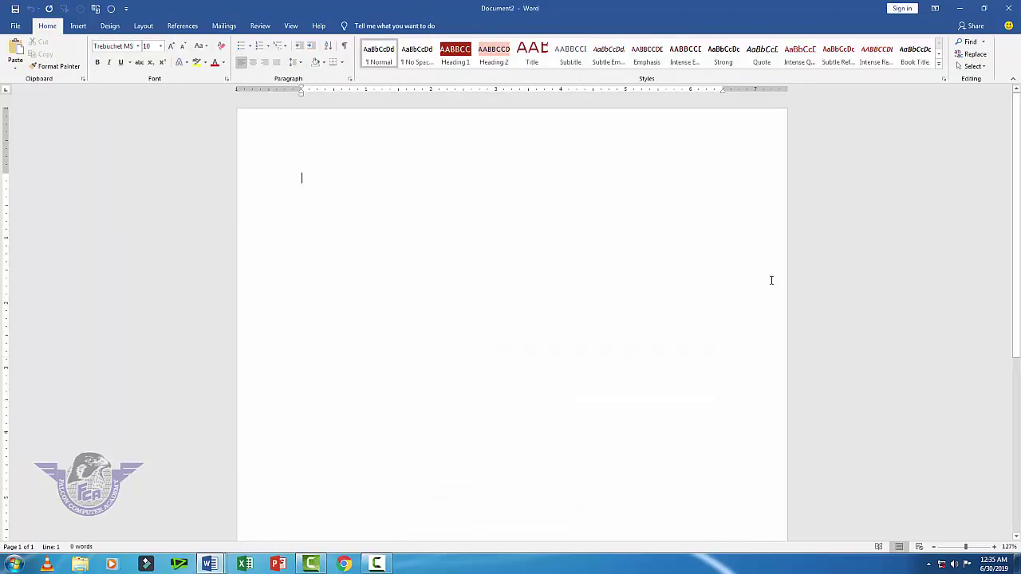
{"action": "type", "text": "Fa"}
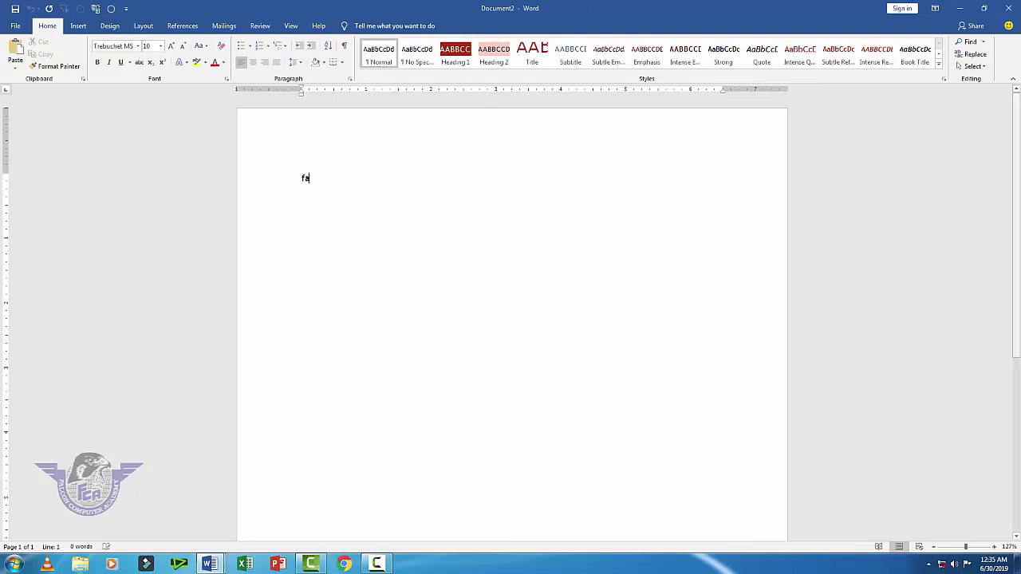
{"action": "type", "text": "lcon computer academ"}
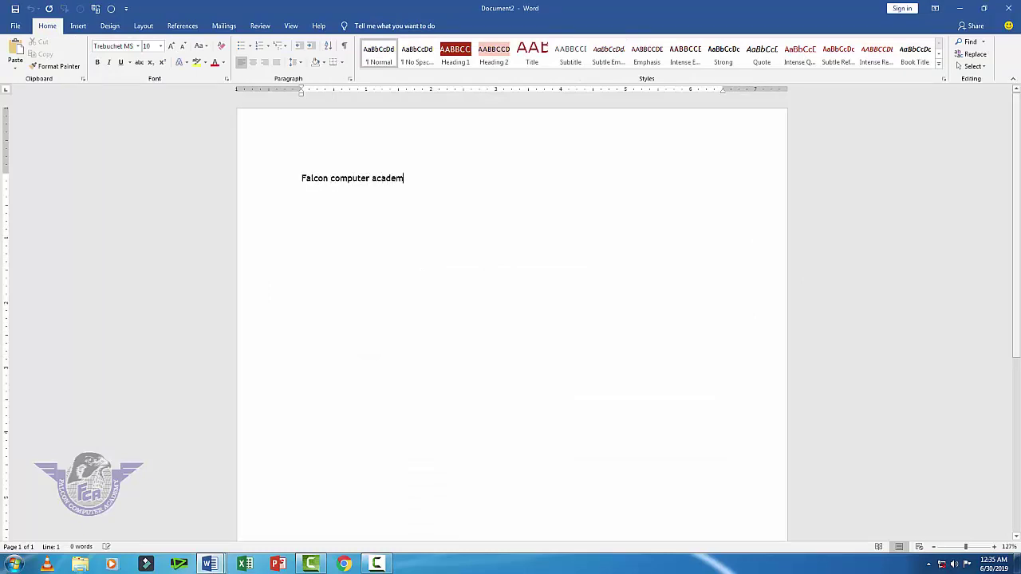
{"action": "type", "text": "y"}
Save the document as Falcon computer academy.docx, then switch back to Short Keys.docx
{"action": "key", "text": "ctrl+s"}
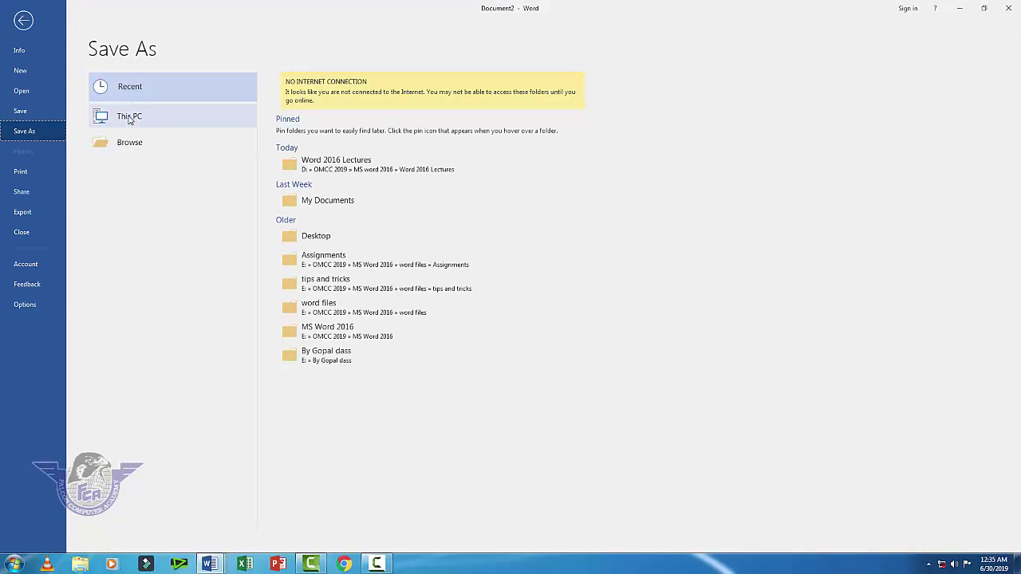
{"action": "left_click", "coordinate": [133, 144]}
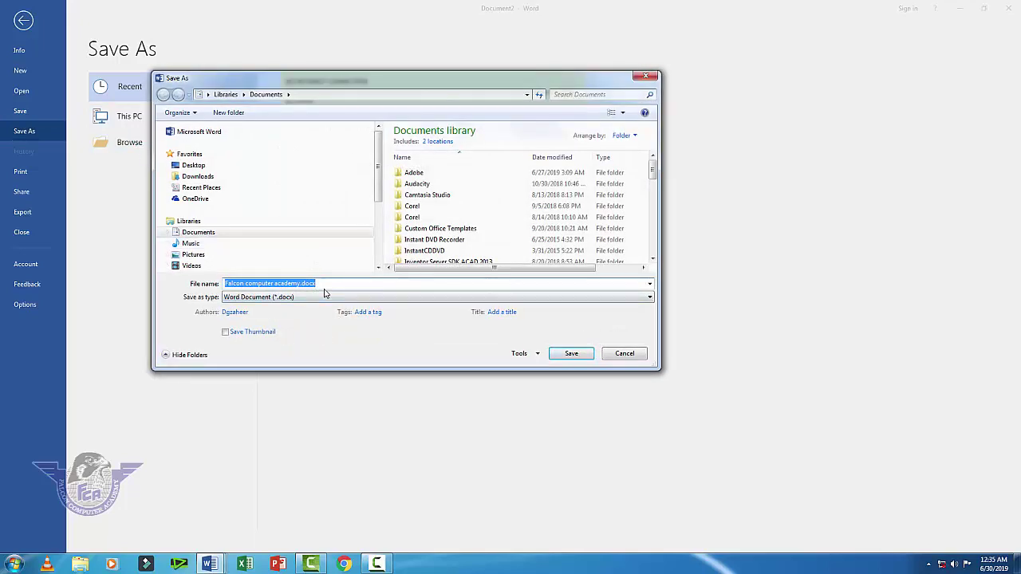
{"action": "left_click", "coordinate": [585, 356]}
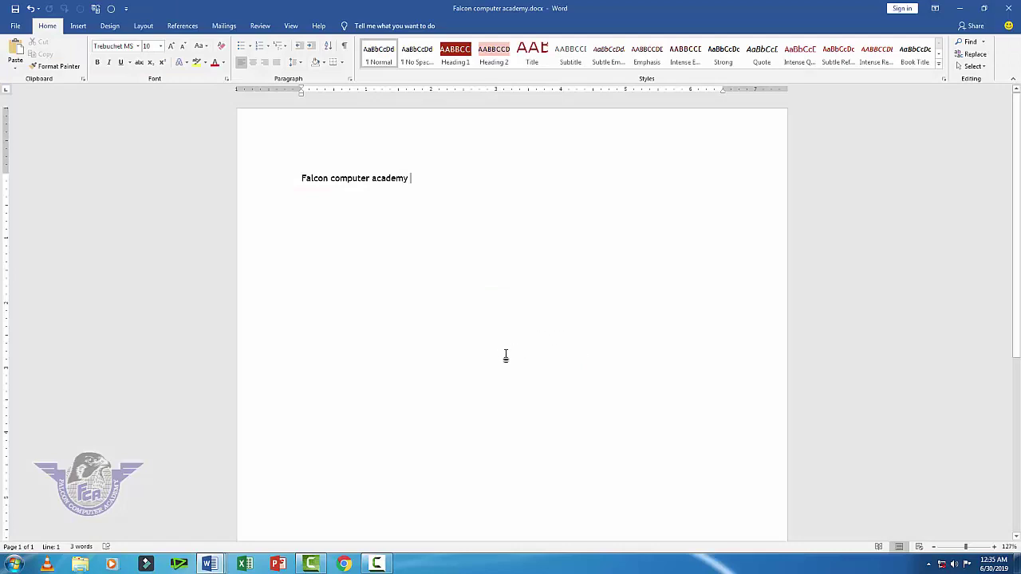
{"action": "key", "text": "alt+Tab"}
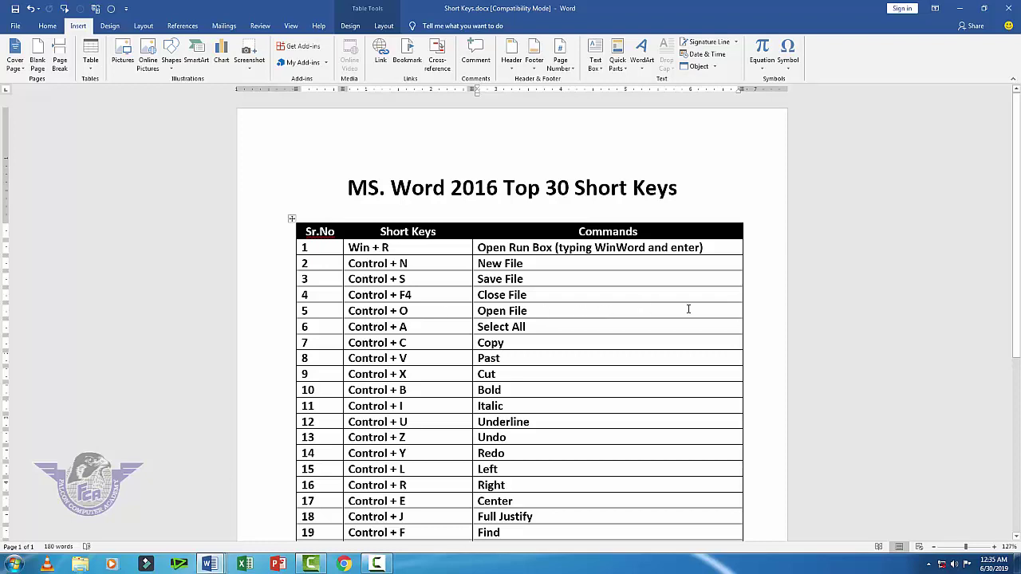
{"action": "key", "text": "alt+Tab"}
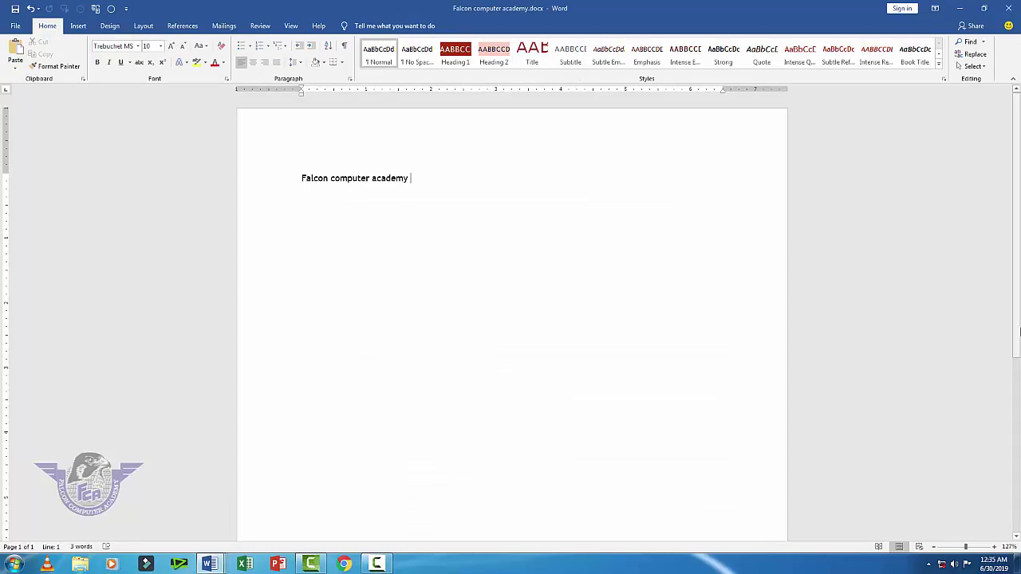
{"action": "key", "text": "alt+Tab"}
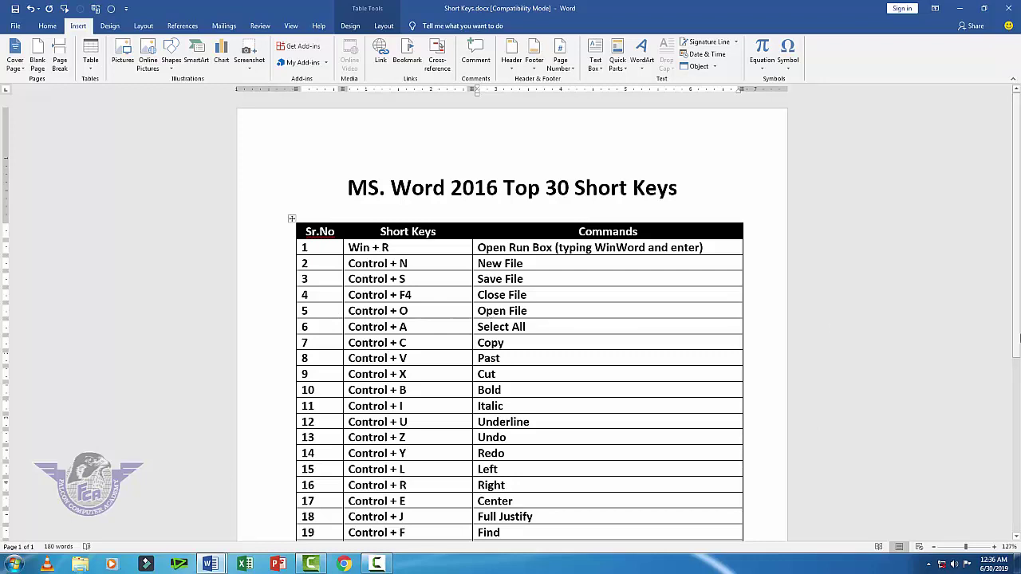
{"action": "key", "text": "ctrl+o"}
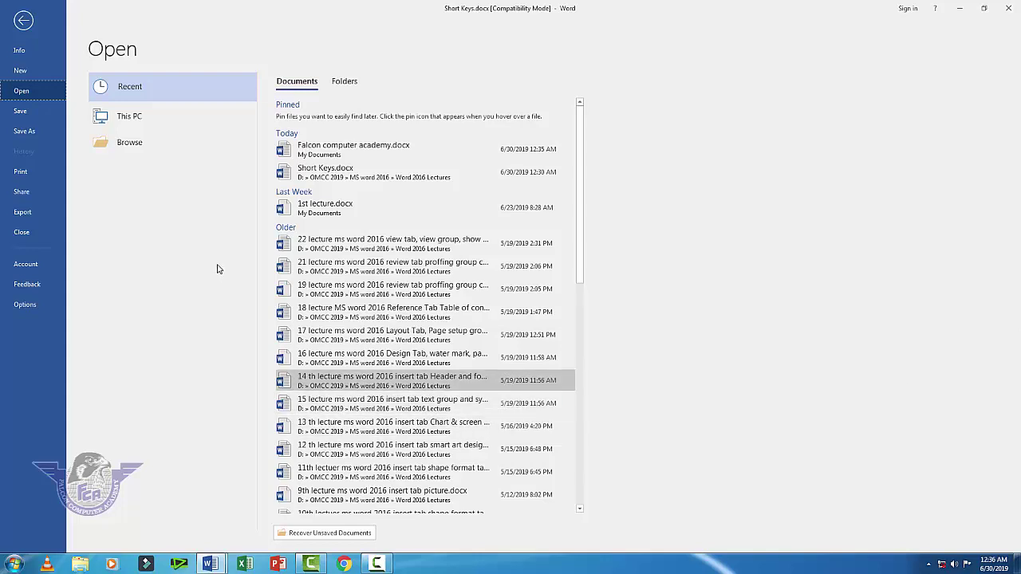
{"action": "left_click", "coordinate": [137, 142]}
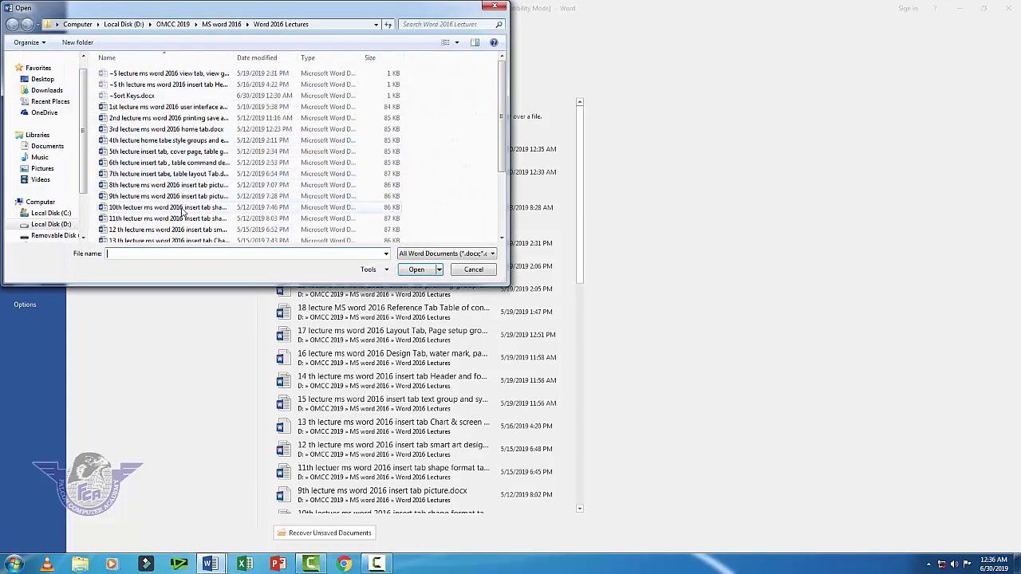
{"action": "left_click", "coordinate": [182, 209]}
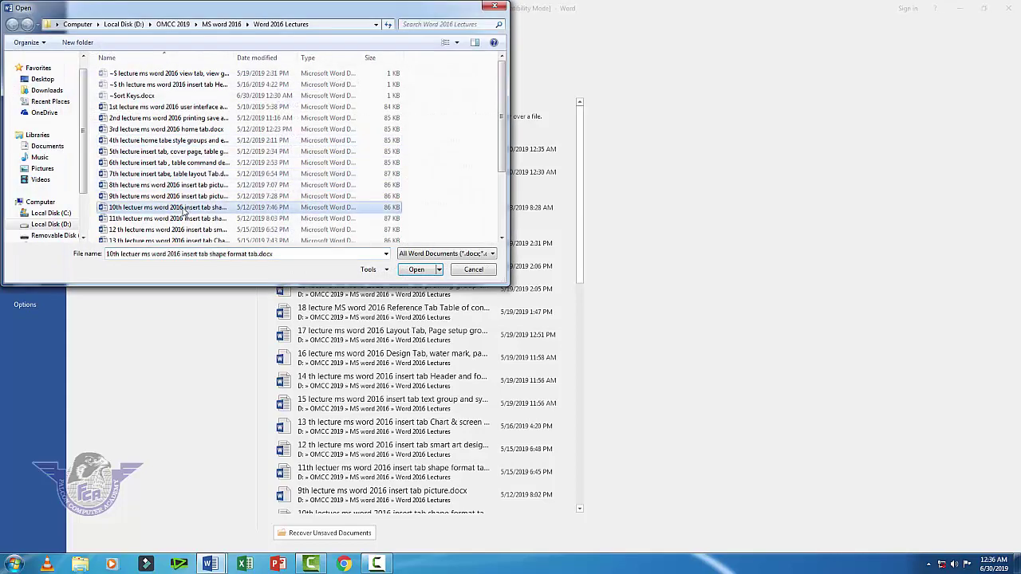
{"action": "left_click", "coordinate": [473, 270]}
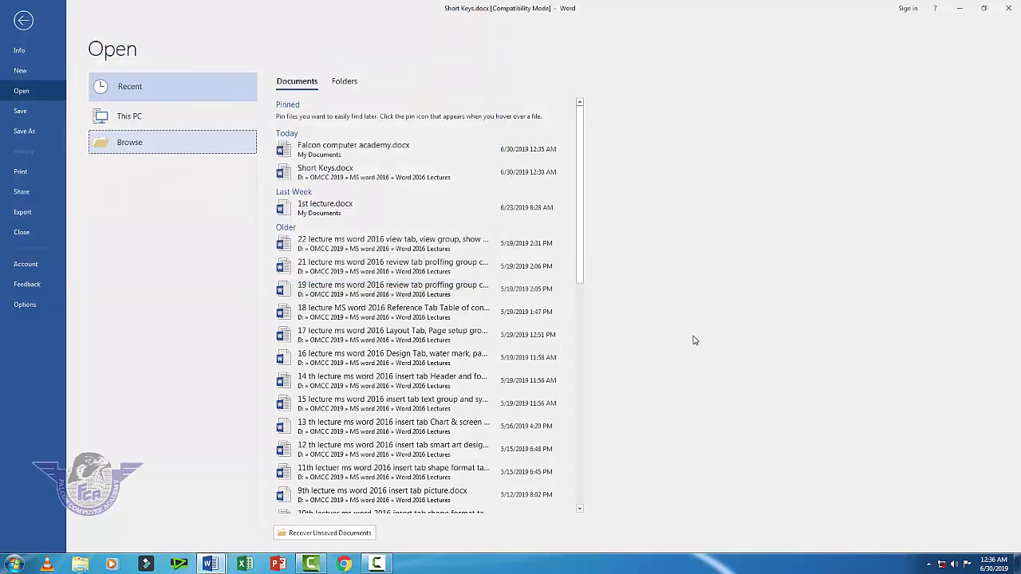
{"action": "key", "text": "Escape"}
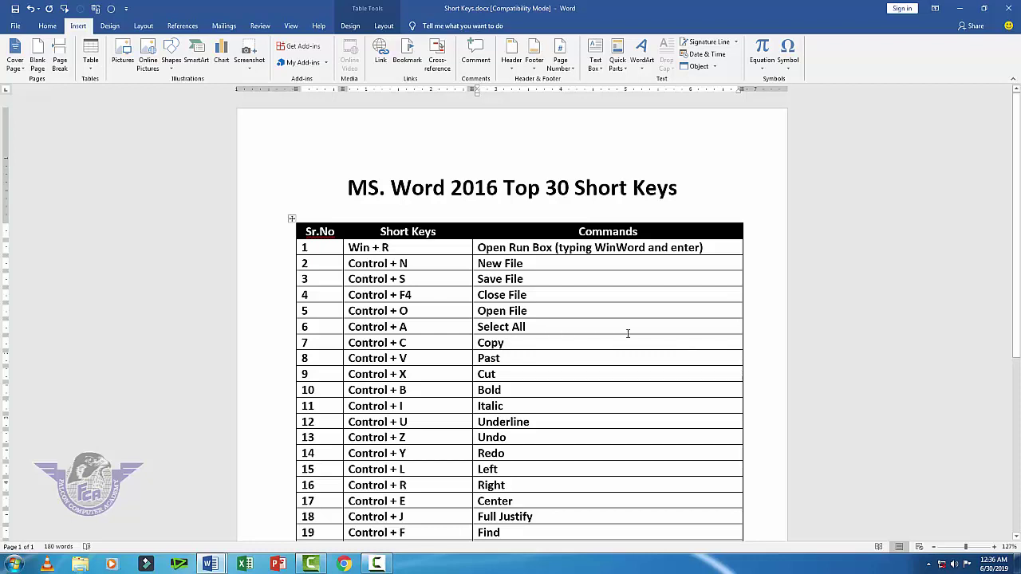
{"action": "key", "text": "ctrl+a"}
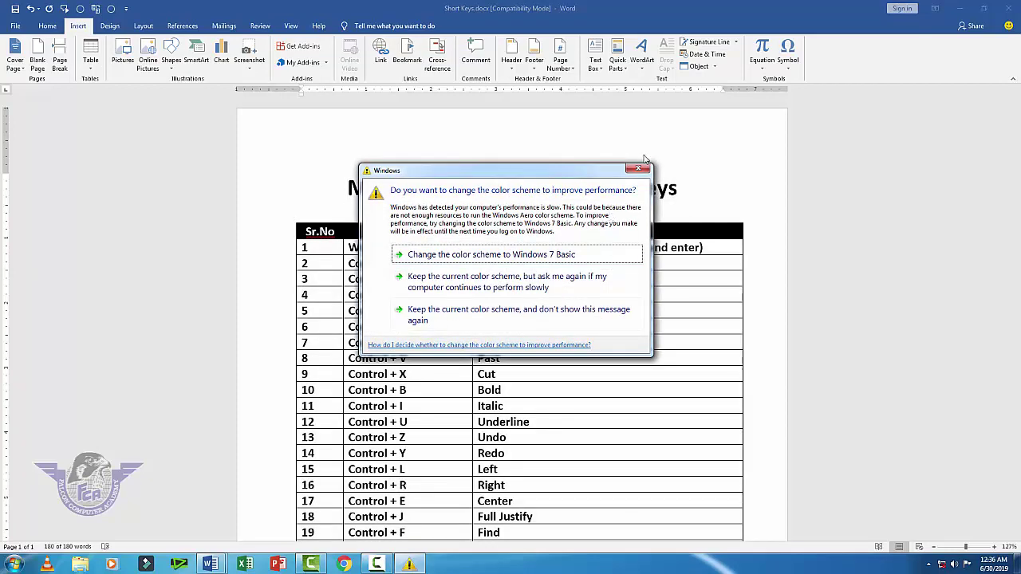
{"action": "left_click", "coordinate": [638, 168]}
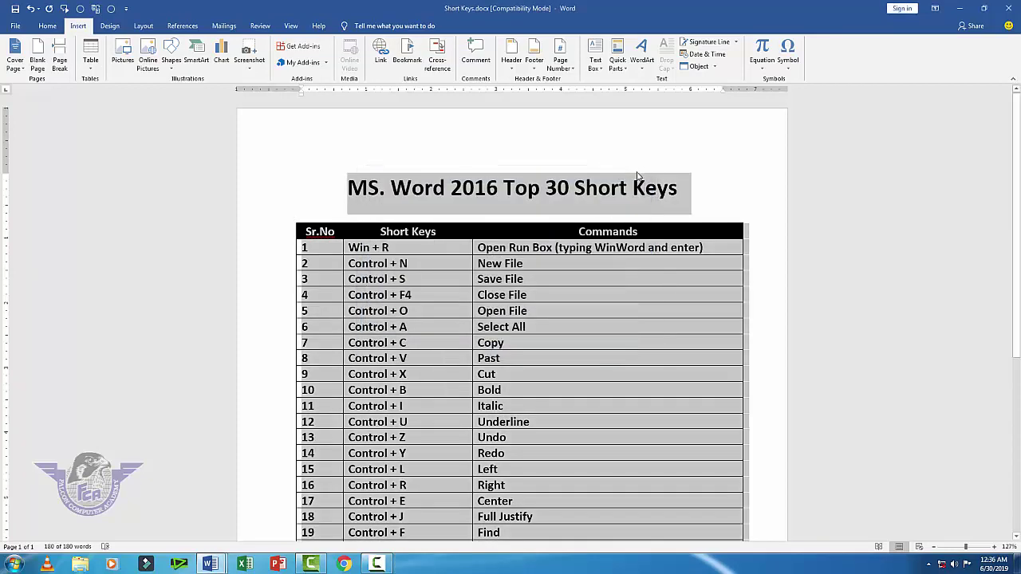
{"action": "left_click", "coordinate": [336, 361]}
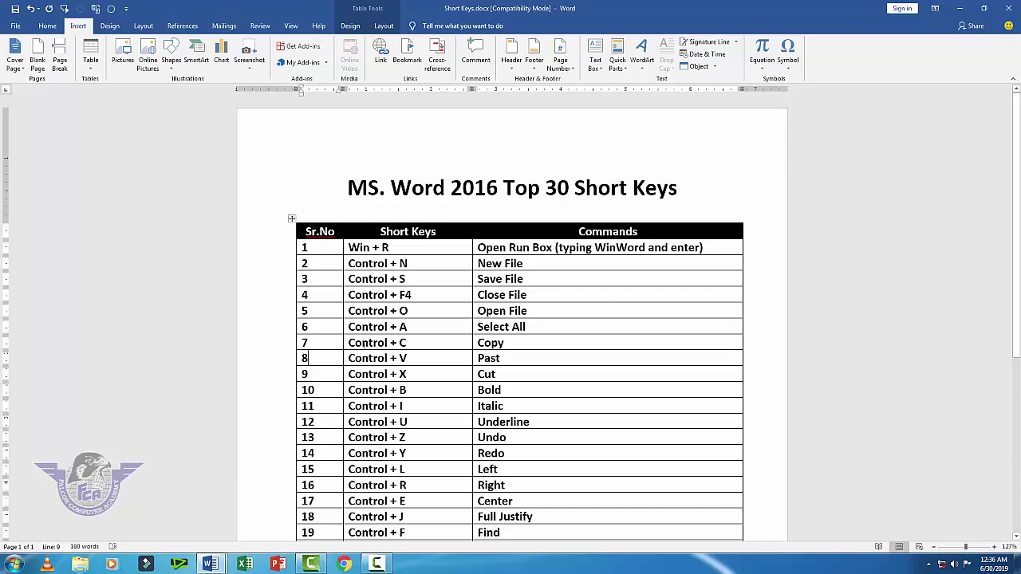
{"action": "left_click", "coordinate": [479, 358]}
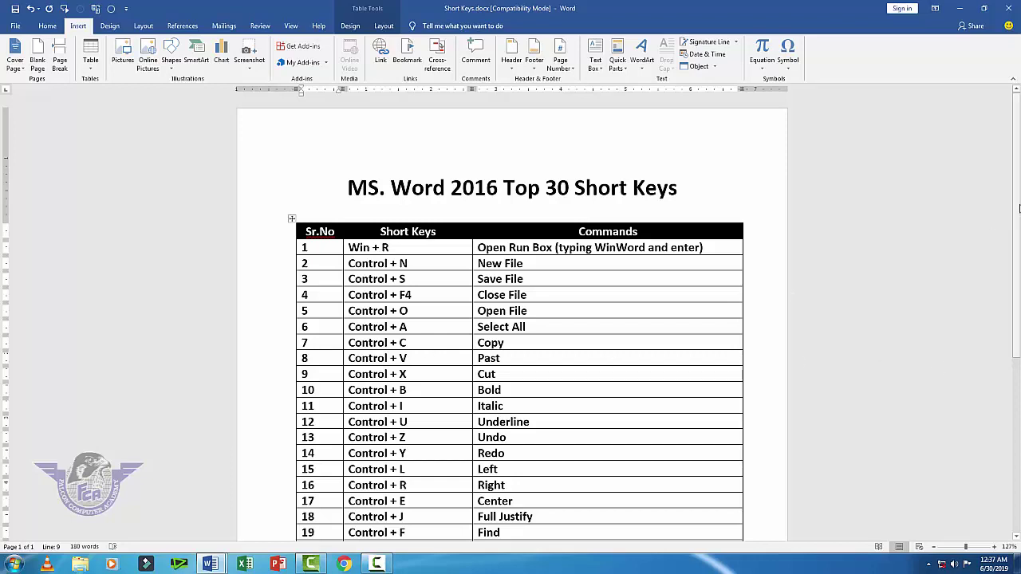
Start Document3 with the line 'Falcon computer academy' and practise selecting that line
{"action": "key", "text": "ctrl+n"}
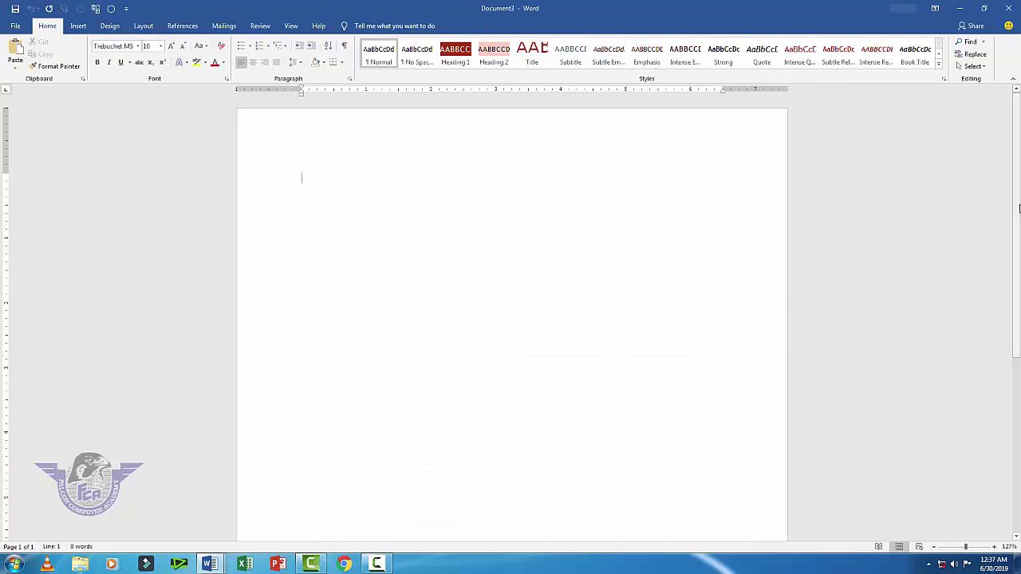
{"action": "type", "text": "Falcon com"}
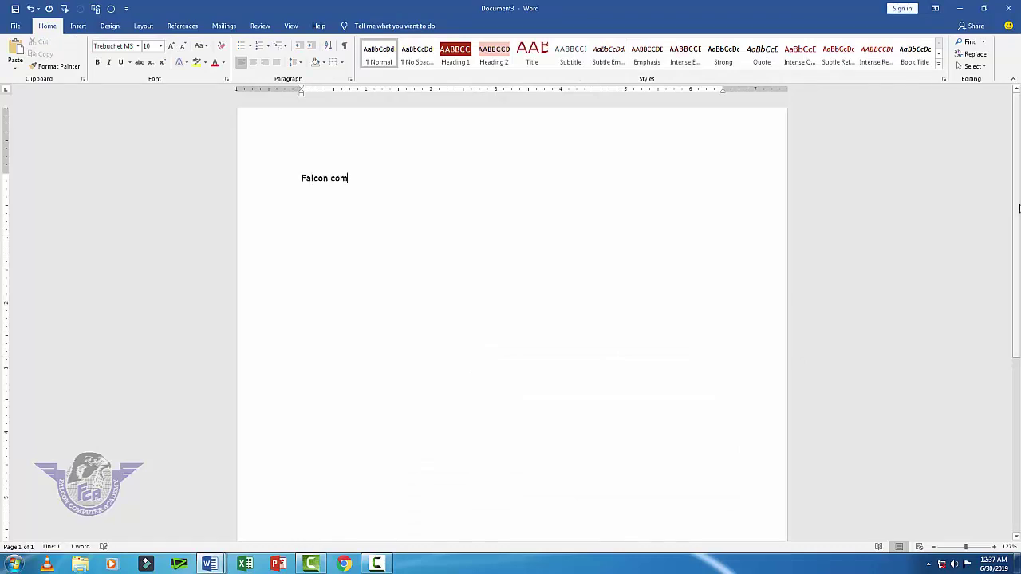
{"action": "type", "text": "puter academy"}
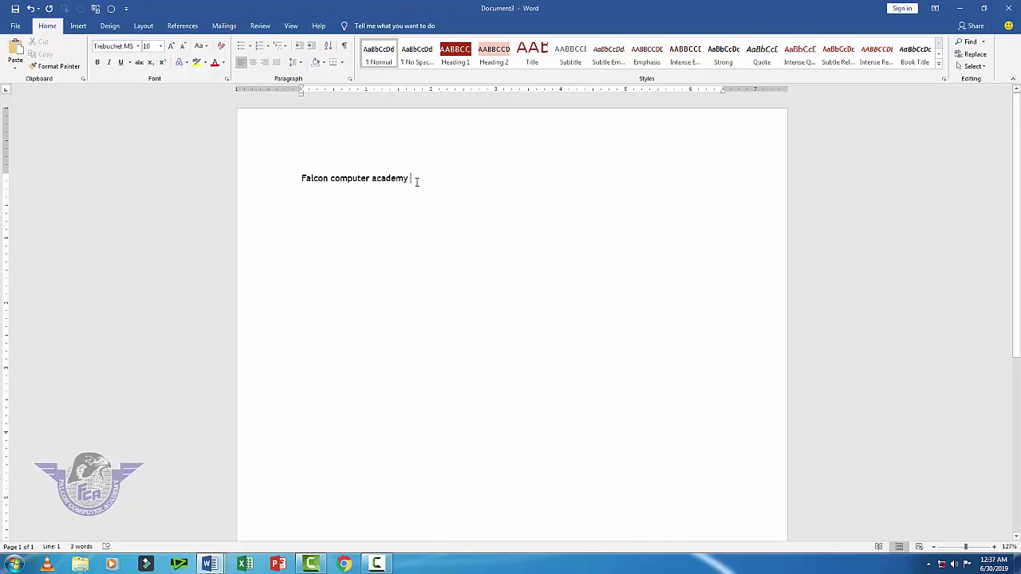
{"action": "left_click_drag", "start_coordinate": [417, 186], "coordinate": [250, 191]}
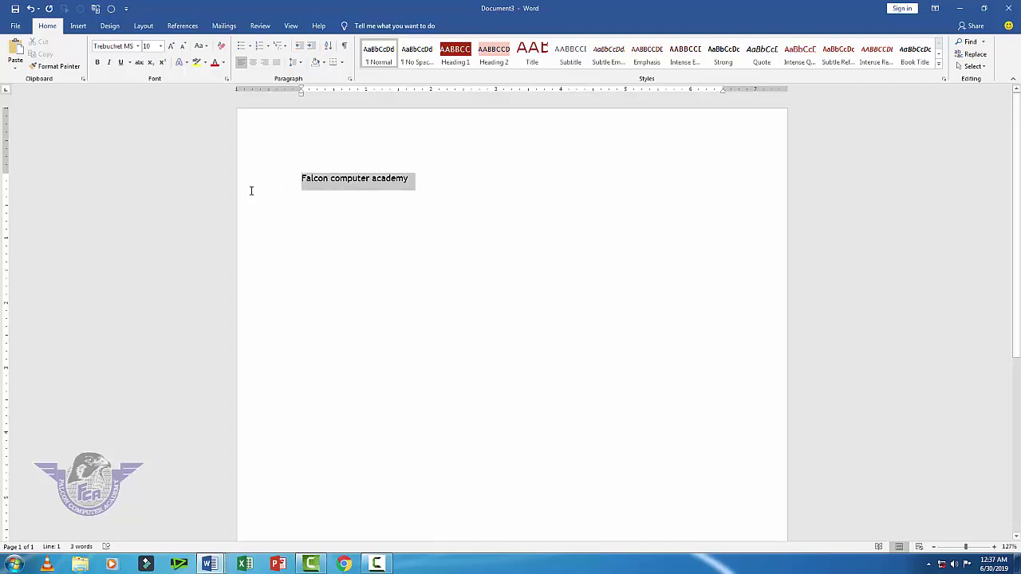
{"action": "left_click_drag", "start_coordinate": [424, 177], "coordinate": [275, 183]}
{"action": "left_click", "coordinate": [423, 181]}
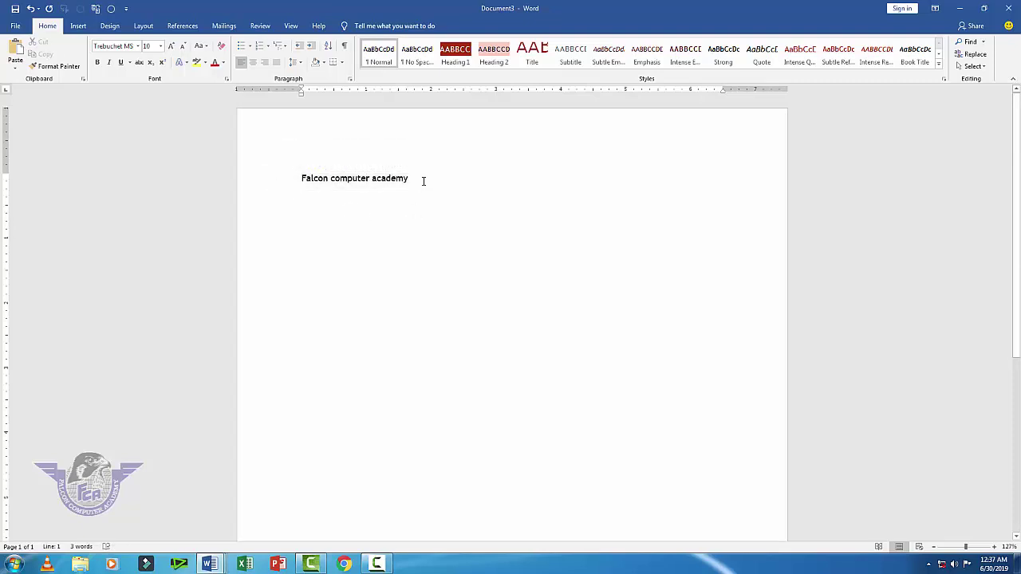
{"action": "triple_click", "coordinate": [424, 181]}
{"action": "key", "text": "ctrl+c"}
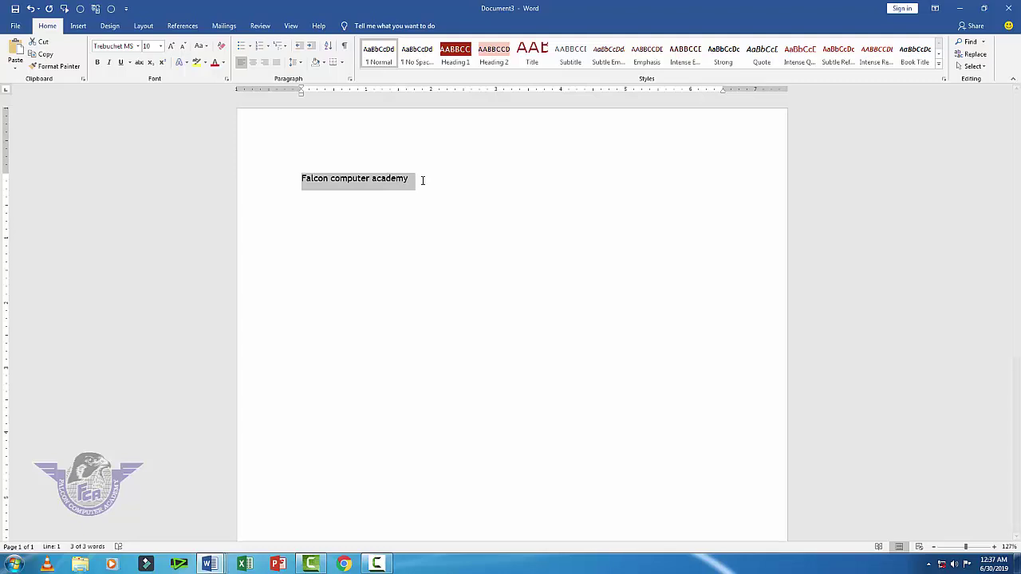
{"action": "left_click", "coordinate": [424, 181]}
Add two blank lines, paste copies of the line, and return to Short Keys.docx
{"action": "key", "text": "Return"}
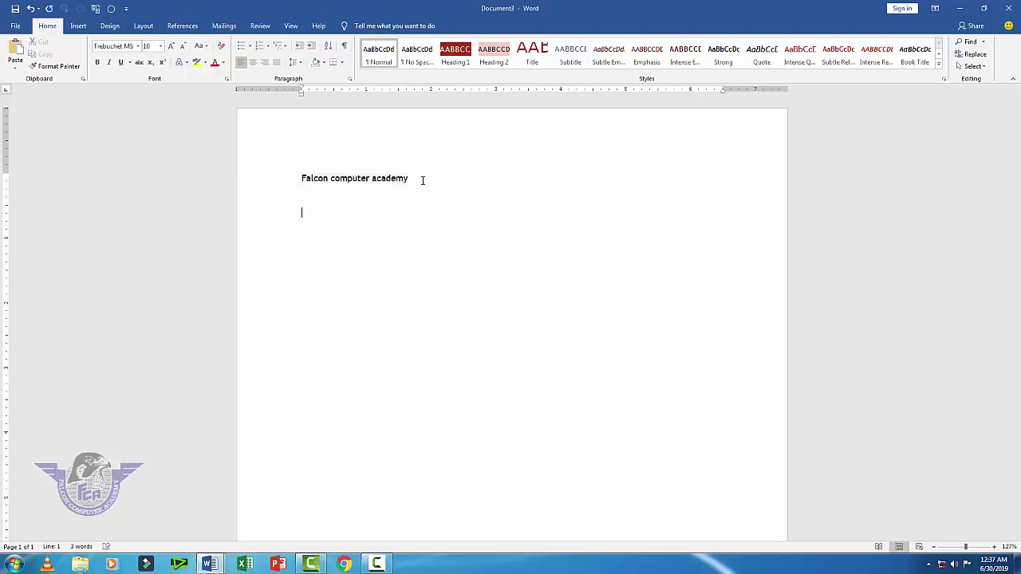
{"action": "key", "text": "Return"}
{"action": "key", "text": "ctrl+v"}
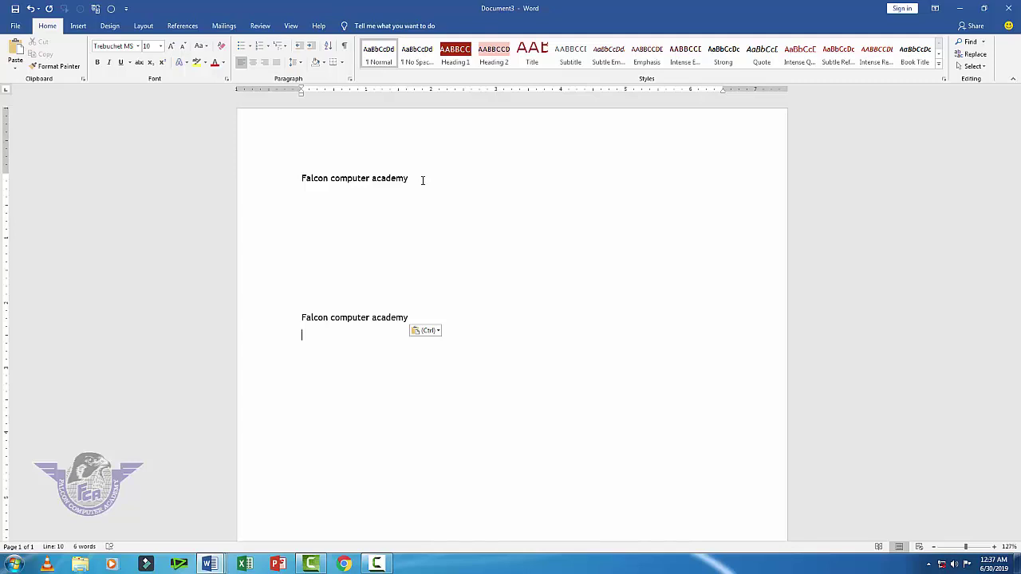
{"action": "key", "text": "ctrl+v"}
{"action": "key", "text": "ctrl+v"}
{"action": "key", "text": "ctrl+v"}
{"action": "key", "text": "ctrl+v"}
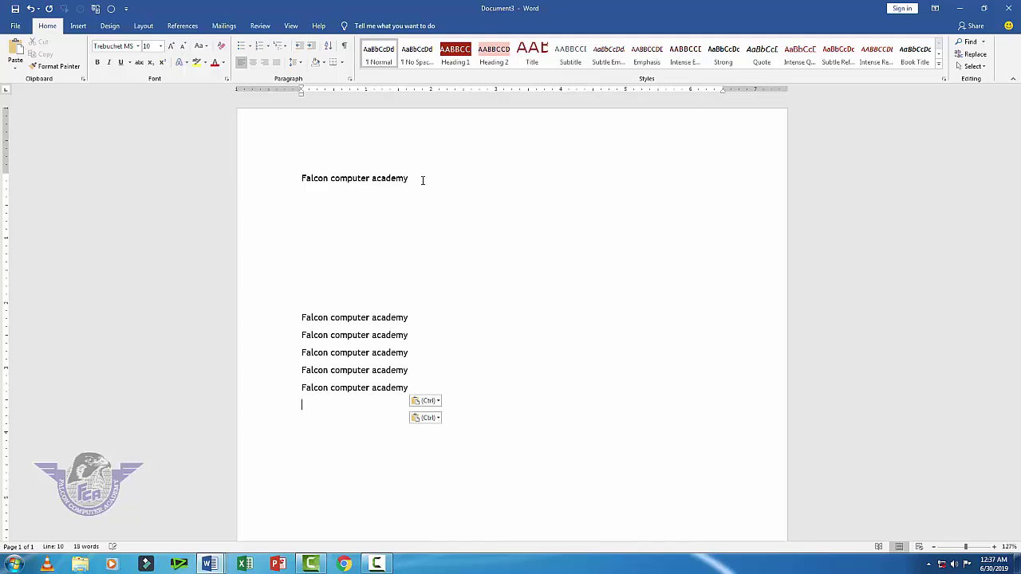
{"action": "key", "text": "ctrl+v"}
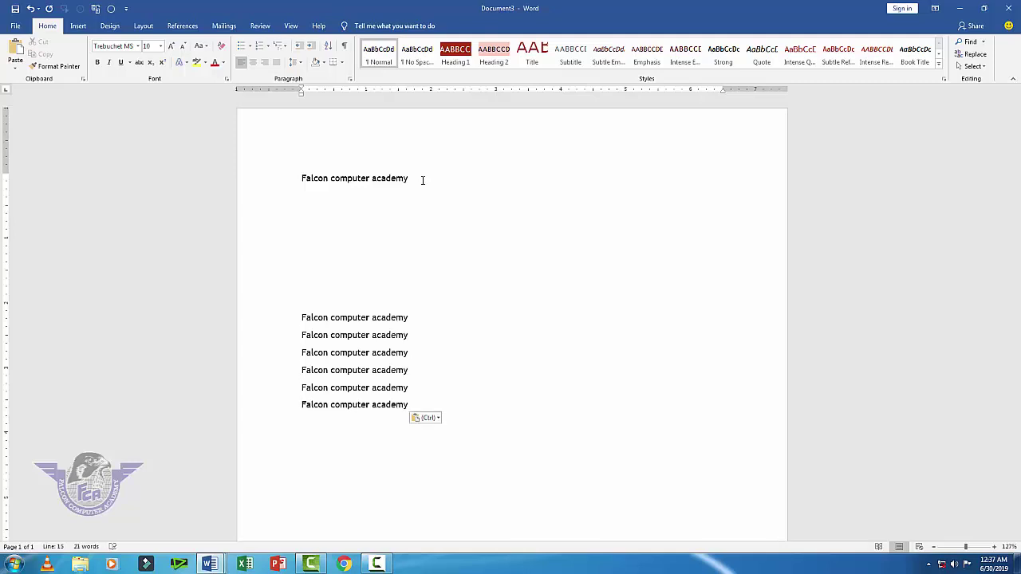
{"action": "left_click", "coordinate": [212, 565]}
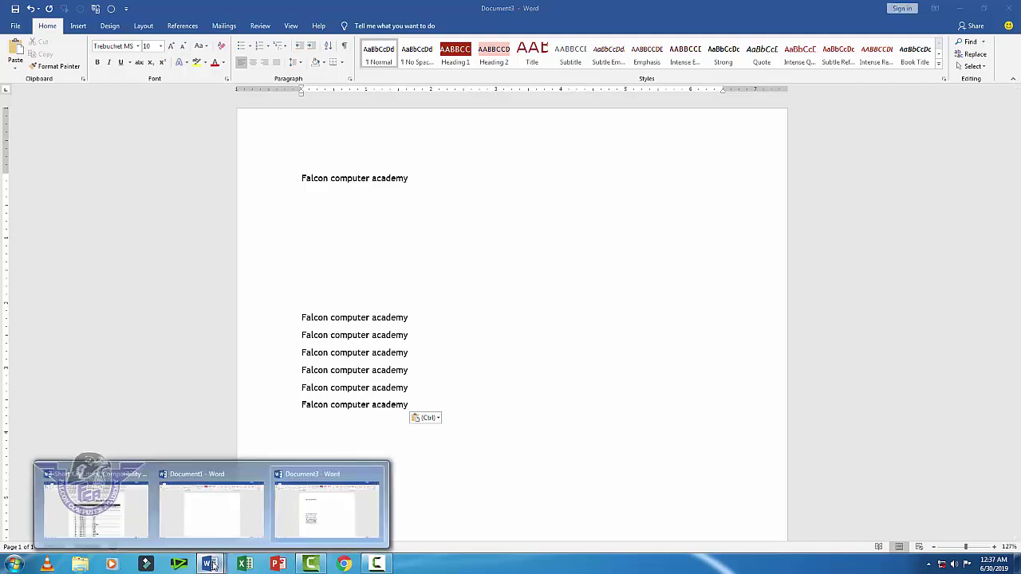
{"action": "left_click", "coordinate": [140, 479]}
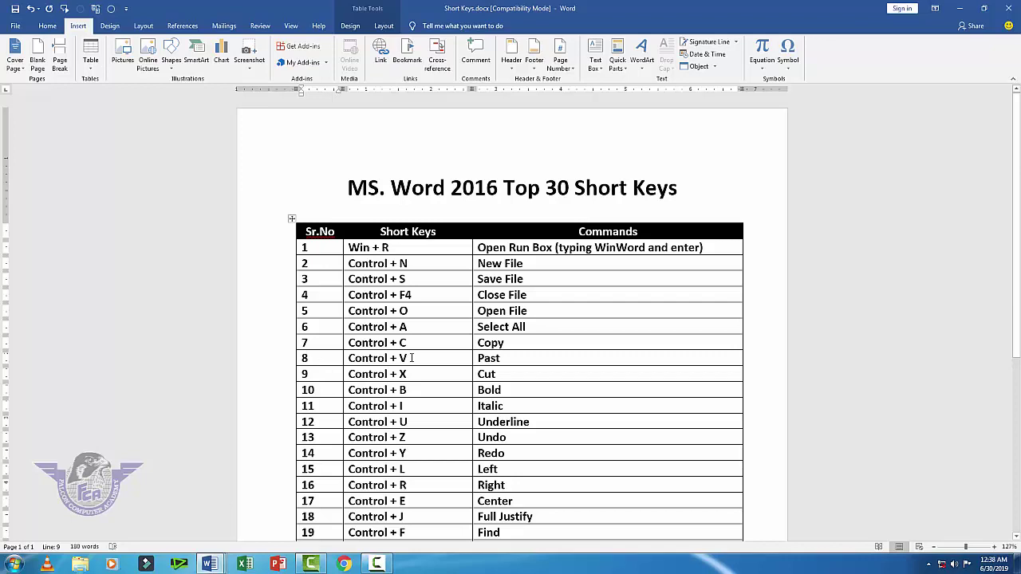
Change row 8's 'Past' to 'Paste' in the shortcut table and return to Document3
{"action": "left_click", "coordinate": [511, 363]}
{"action": "type", "text": "e"}
{"action": "left_click", "coordinate": [412, 376]}
{"action": "key", "text": "Down"}
{"action": "mouse_move", "coordinate": [219, 565]}
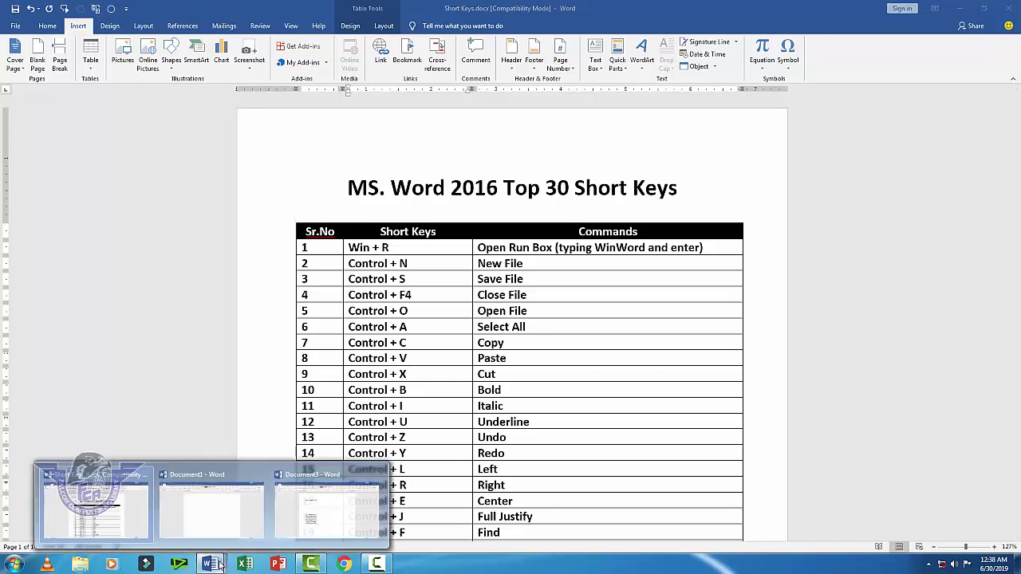
{"action": "left_click", "coordinate": [323, 509]}
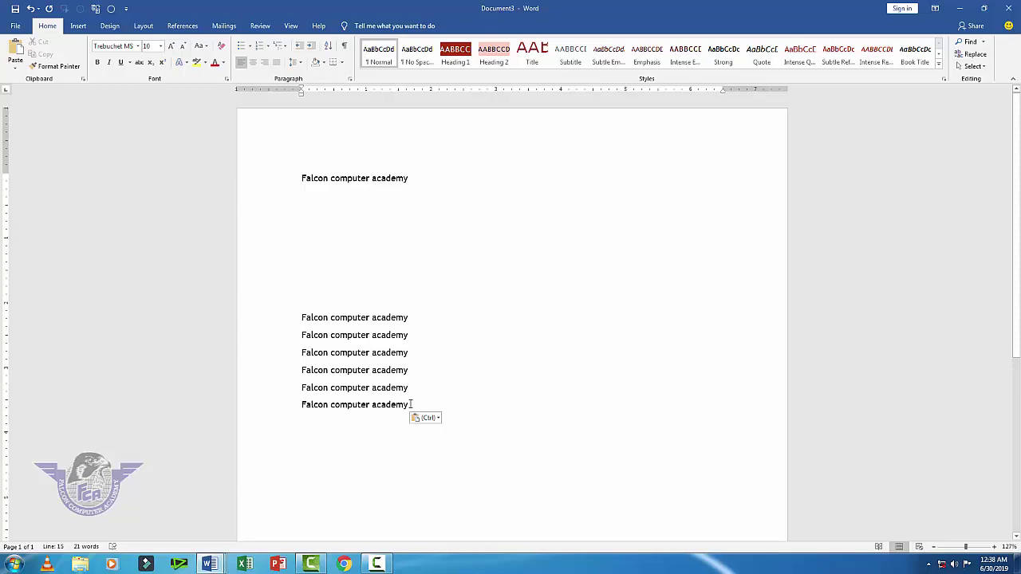
Delete all lines in Document3, add blank lines, and paste the Falcon computer academy lines back
{"action": "left_click_drag", "start_coordinate": [302, 420], "coordinate": [291, 179]}
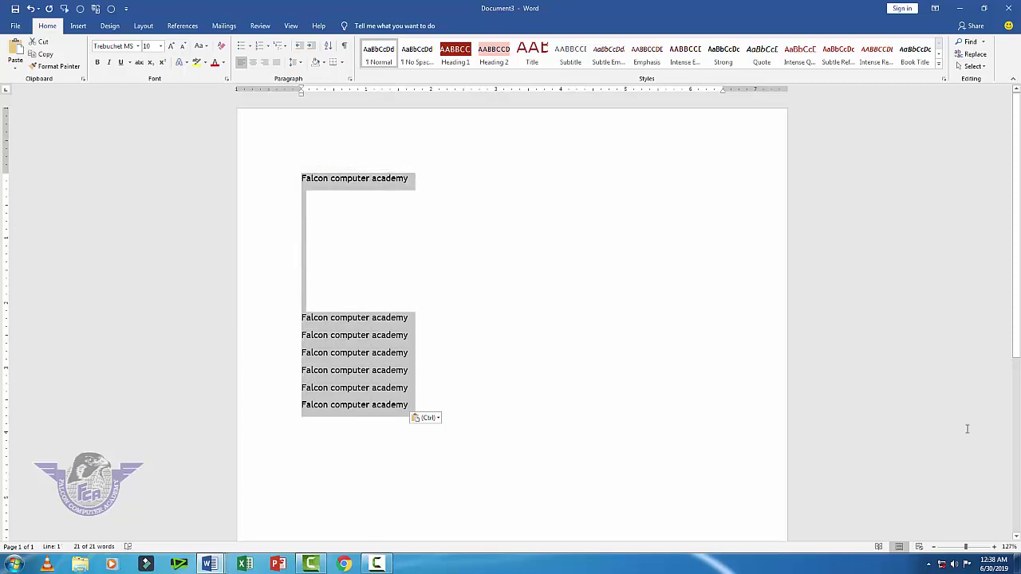
{"action": "key", "text": "Delete"}
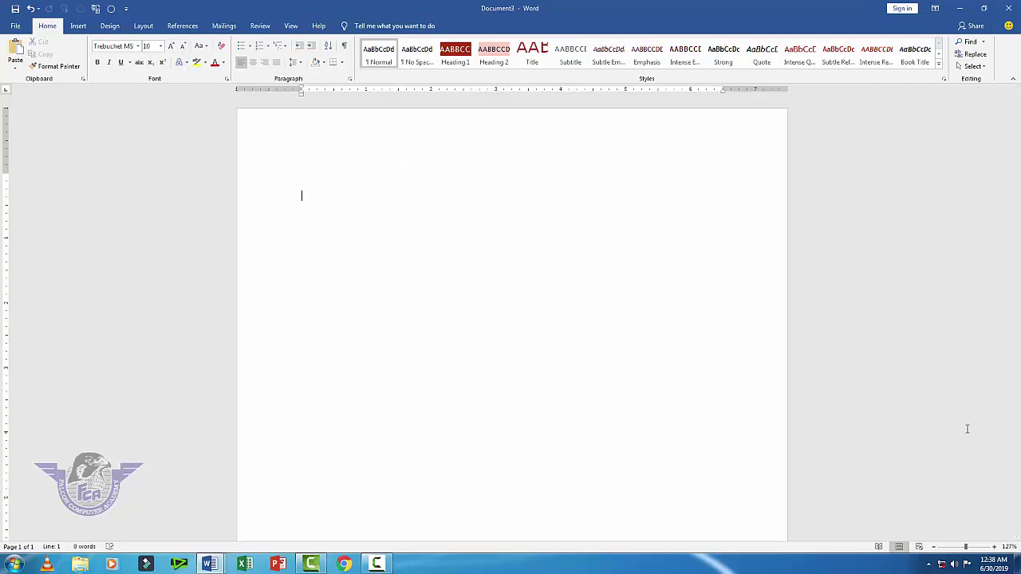
{"action": "key", "text": "Return"}
{"action": "key", "text": "Return"}
{"action": "key", "text": "Return"}
{"action": "key", "text": "Return"}
{"action": "key", "text": "Return"}
{"action": "key", "text": "Return"}
{"action": "key", "text": "Return"}
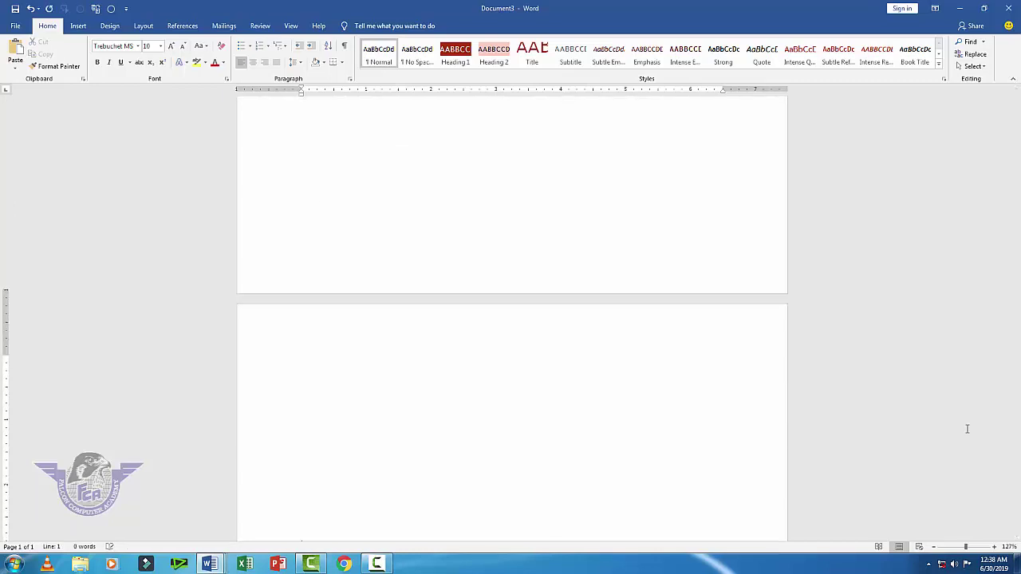
{"action": "key", "text": "Return"}
{"action": "key", "text": "Return"}
{"action": "key", "text": "Return"}
{"action": "key", "text": "Return"}
{"action": "key", "text": "Return"}
{"action": "key", "text": "Return"}
{"action": "key", "text": "Return"}
{"action": "key", "text": "Return"}
{"action": "key", "text": "Return"}
{"action": "key", "text": "Return"}
{"action": "key", "text": "Return"}
{"action": "key", "text": "Return"}
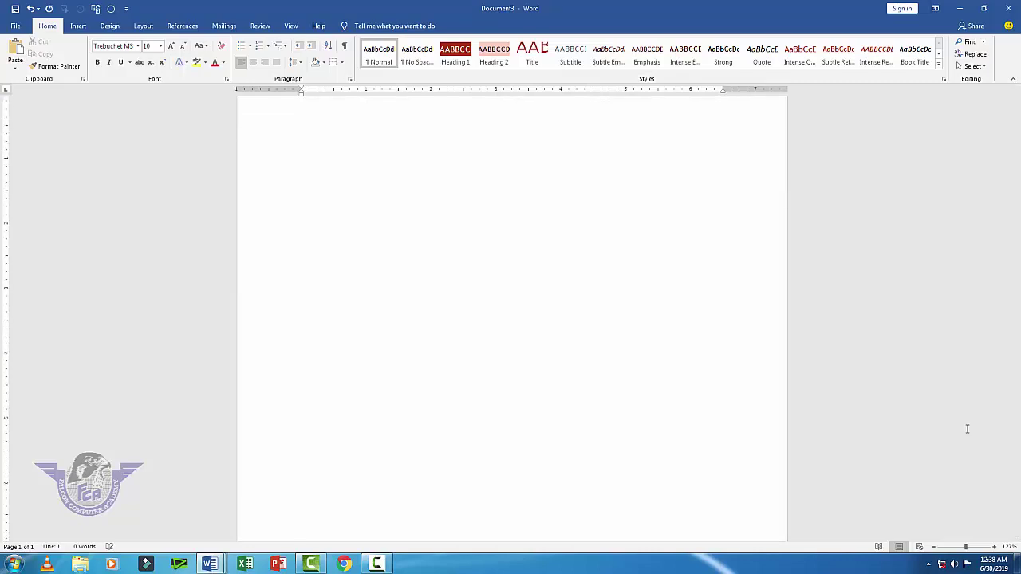
{"action": "key", "text": "Return"}
{"action": "key", "text": "Return"}
{"action": "key", "text": "Return"}
{"action": "key", "text": "Return"}
{"action": "key", "text": "Return"}
{"action": "key", "text": "Return"}
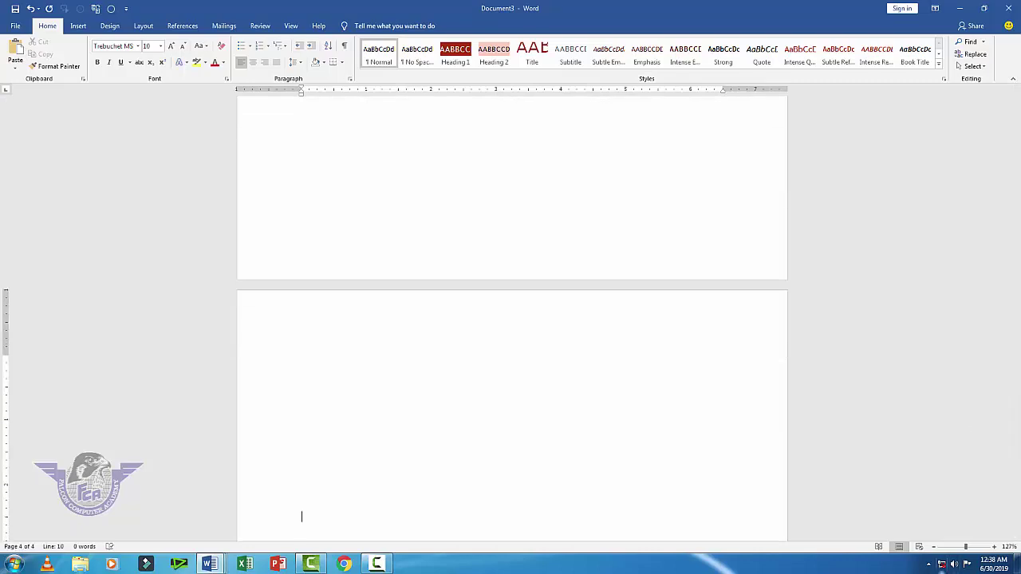
{"action": "key", "text": "ctrl+v"}
{"action": "key", "text": "Return"}
{"action": "key", "text": "Return"}
{"action": "key", "text": "Return"}
{"action": "key", "text": "ctrl+v"}
{"action": "key", "text": "ctrl+v"}
{"action": "key", "text": "ctrl+v"}
{"action": "key", "text": "ctrl+v"}
{"action": "key", "text": "ctrl+v"}
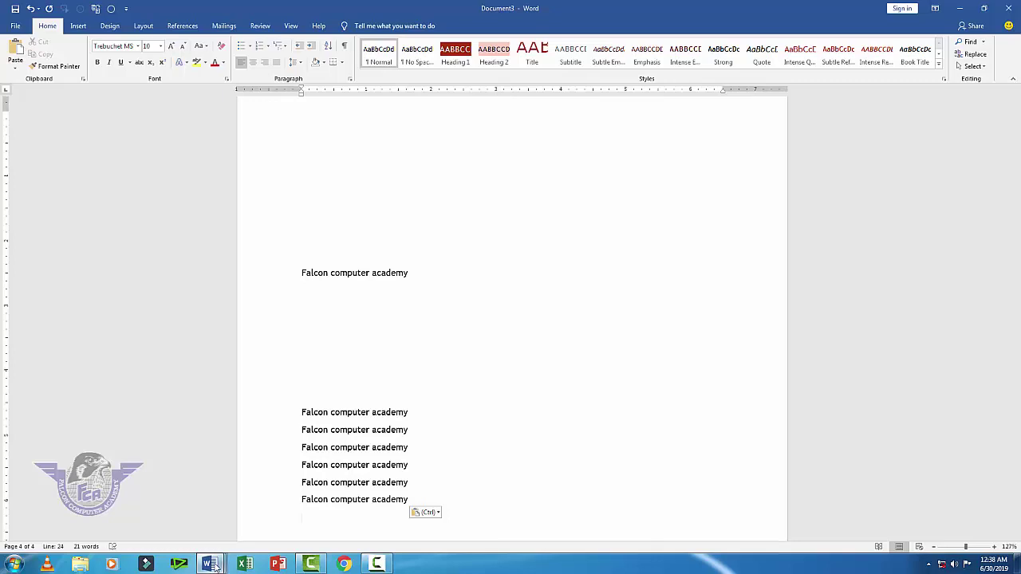
Check Short Keys.docx, then return to Document3 and select the first Falcon computer academy line
{"action": "mouse_move", "coordinate": [214, 565]}
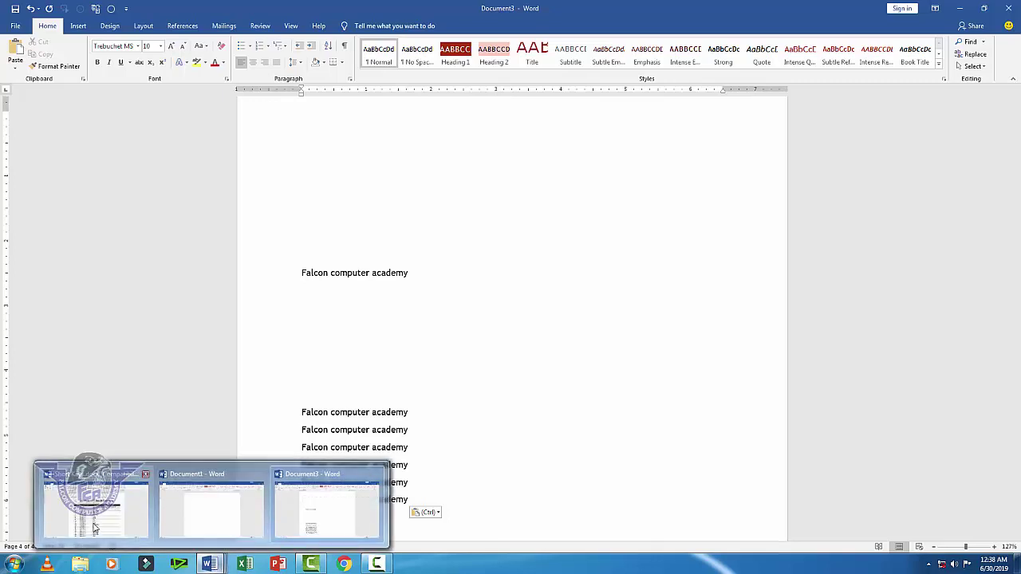
{"action": "left_click", "coordinate": [93, 528]}
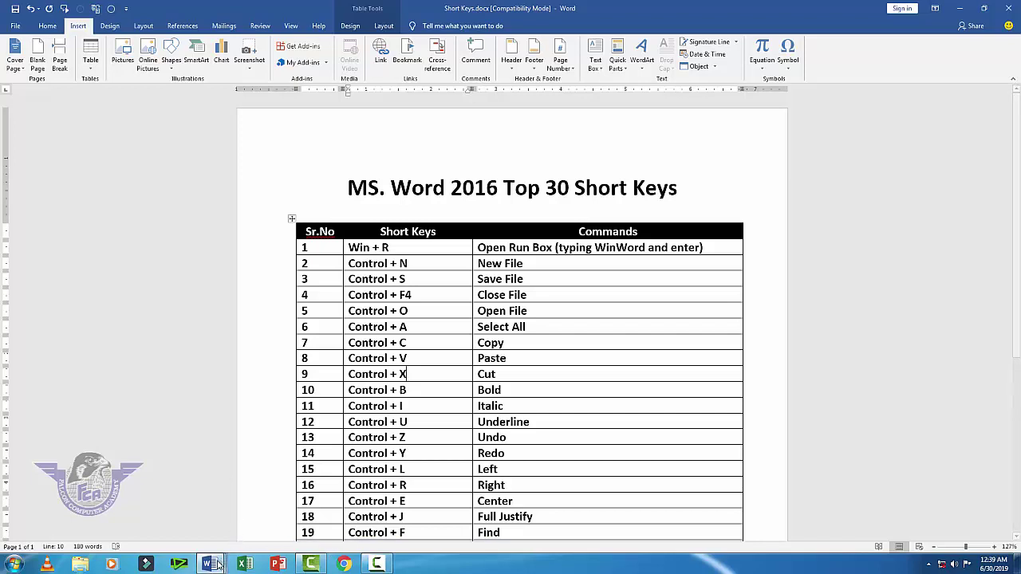
{"action": "mouse_move", "coordinate": [215, 564]}
{"action": "left_click", "coordinate": [311, 525]}
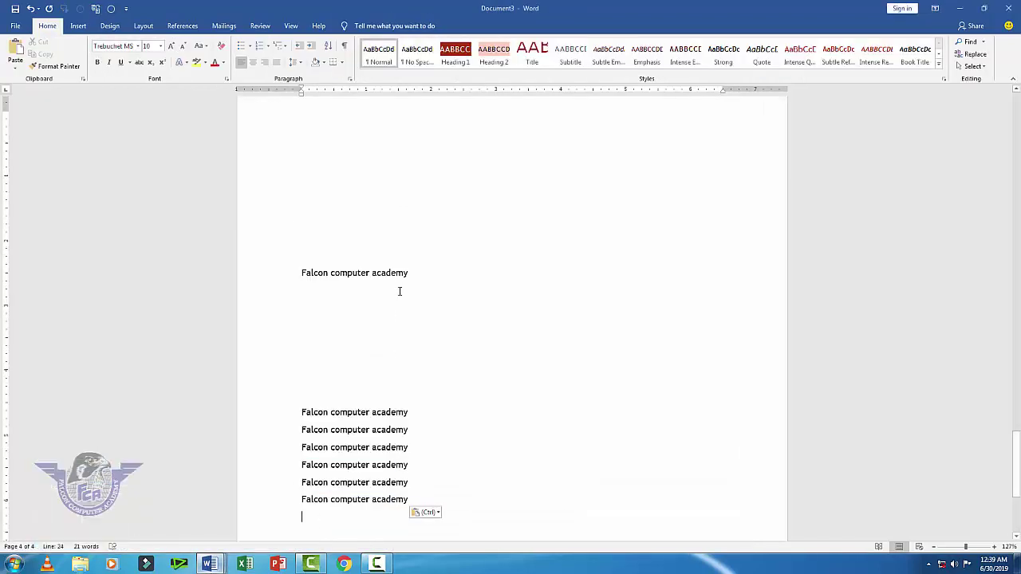
{"action": "left_click_drag", "start_coordinate": [410, 274], "coordinate": [276, 270]}
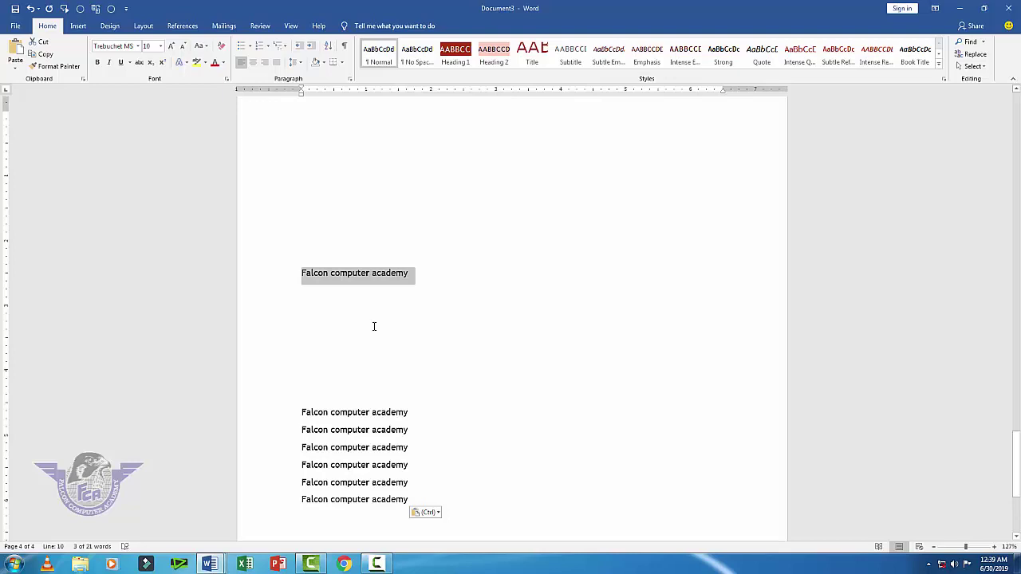
Make the first and third Falcon computer academy lines bold with Ctrl+B
{"action": "key", "text": "ctrl+b"}
{"action": "left_click", "coordinate": [440, 345]}
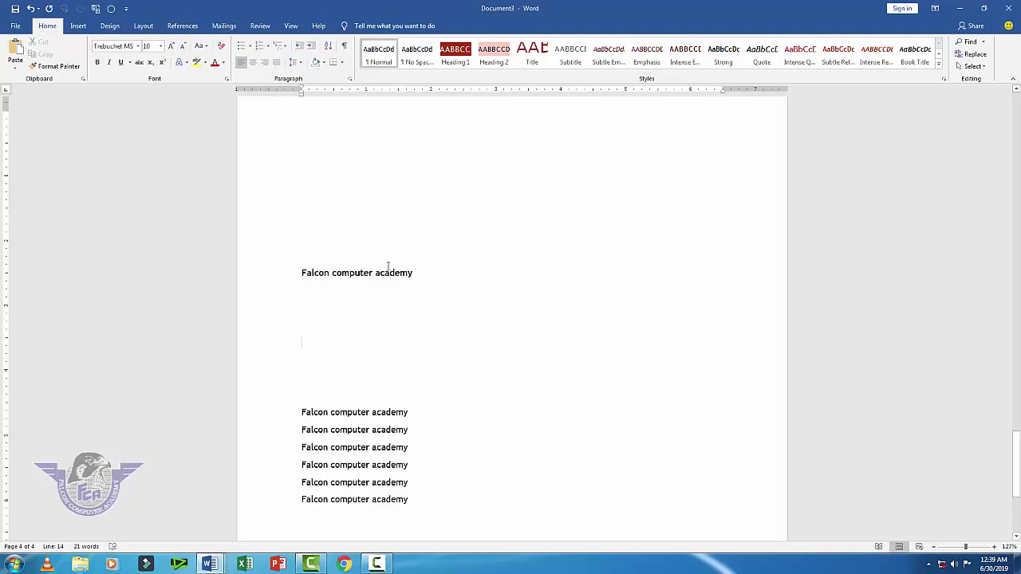
{"action": "left_click_drag", "start_coordinate": [416, 446], "coordinate": [256, 453]}
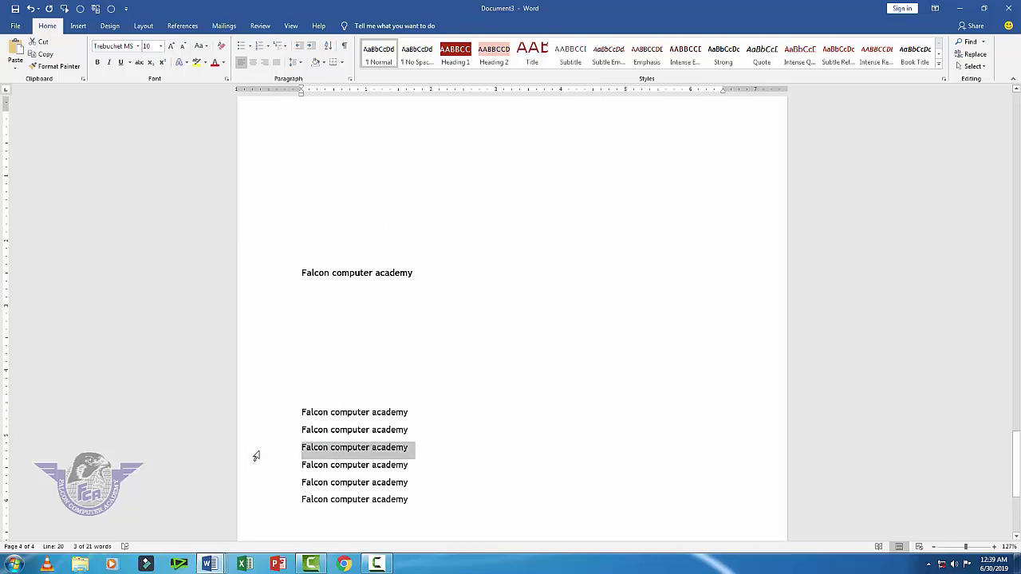
{"action": "key", "text": "ctrl+b"}
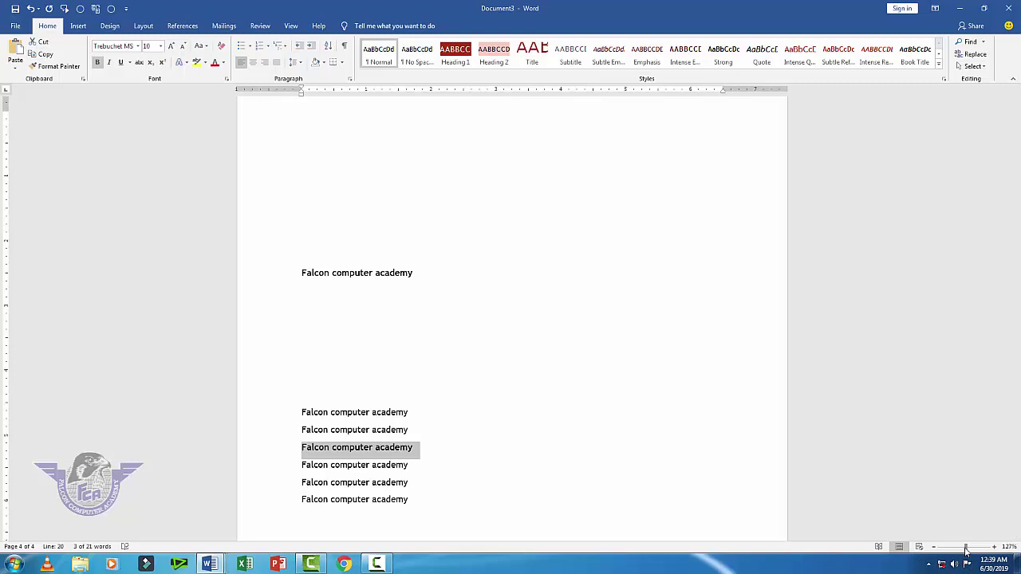
Zoom in to about 279% to inspect the bold line, zoom back out, and show Short Keys.docx
{"action": "left_click_drag", "start_coordinate": [965, 547], "coordinate": [974, 547]}
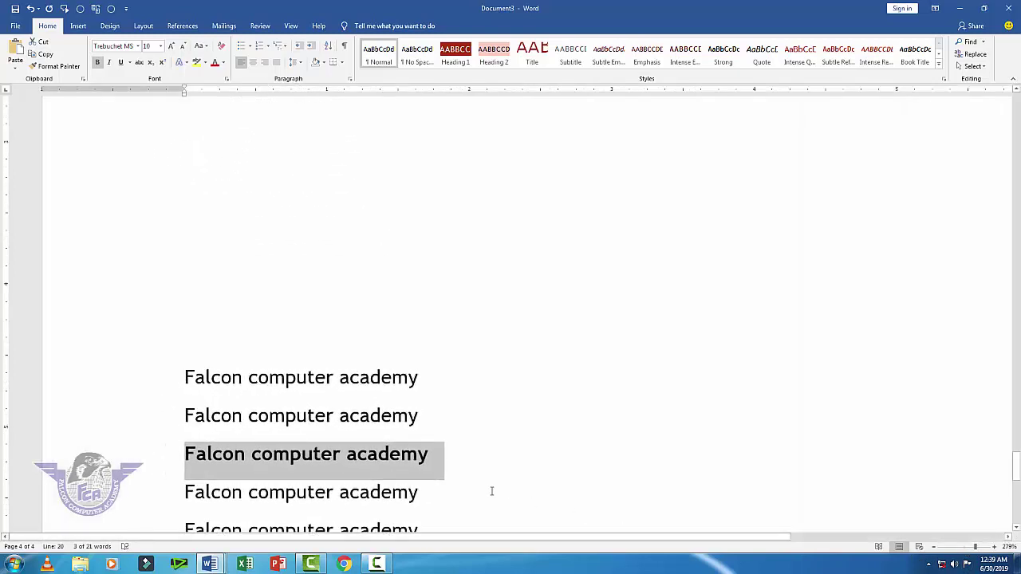
{"action": "left_click", "coordinate": [391, 490]}
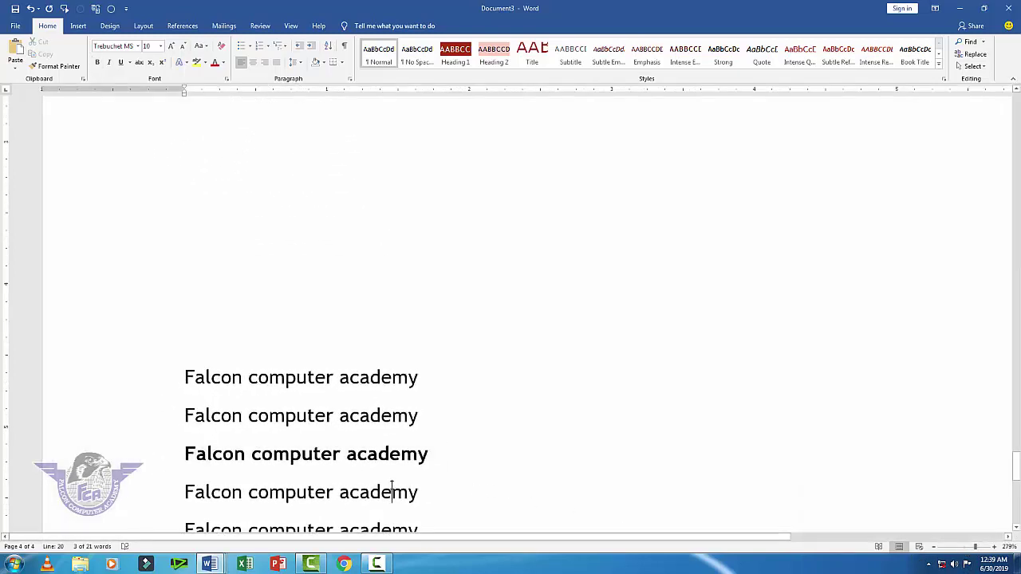
{"action": "left_click", "coordinate": [173, 457]}
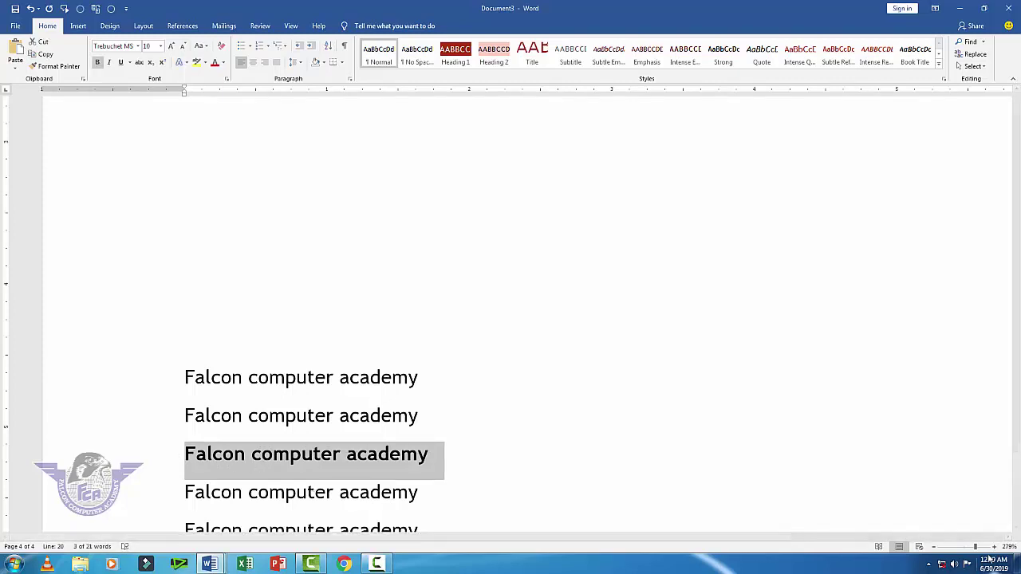
{"action": "left_click_drag", "start_coordinate": [975, 547], "coordinate": [967, 547]}
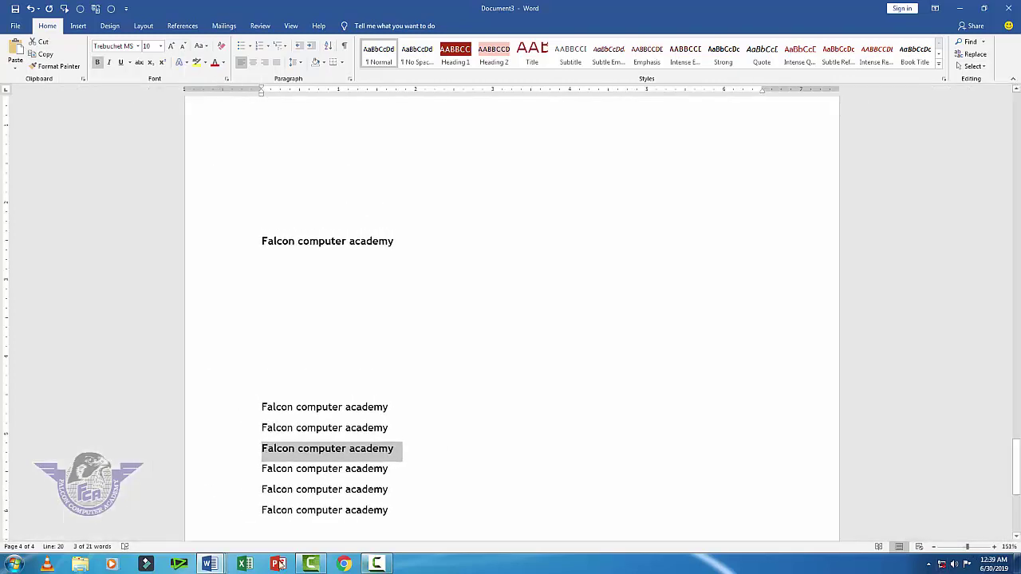
{"action": "mouse_move", "coordinate": [201, 564]}
{"action": "left_click", "coordinate": [142, 478]}
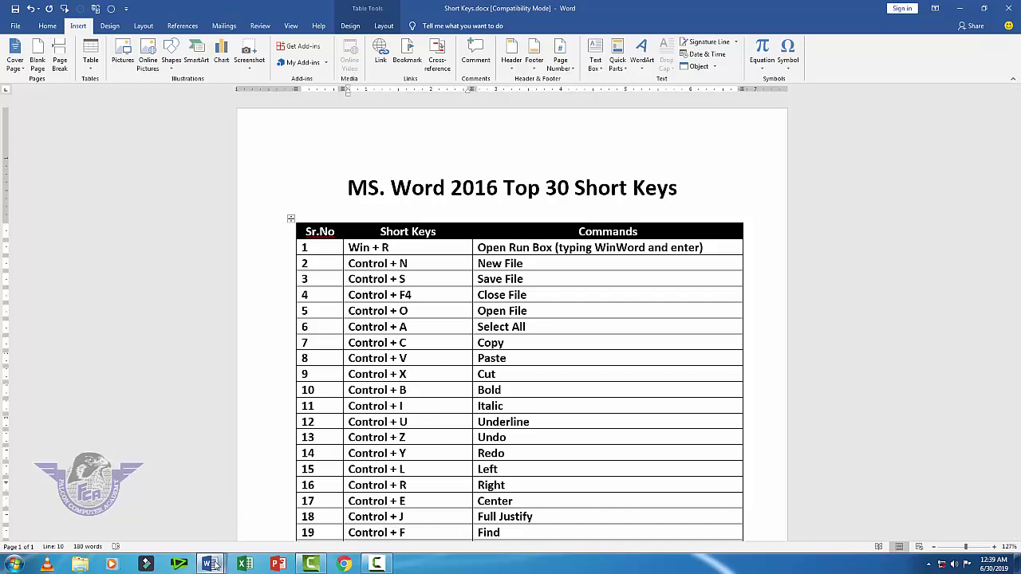
Return to Document3, select the six repeated lines, and italicize then un-italicize them
{"action": "mouse_move", "coordinate": [214, 564]}
{"action": "left_click", "coordinate": [380, 470]}
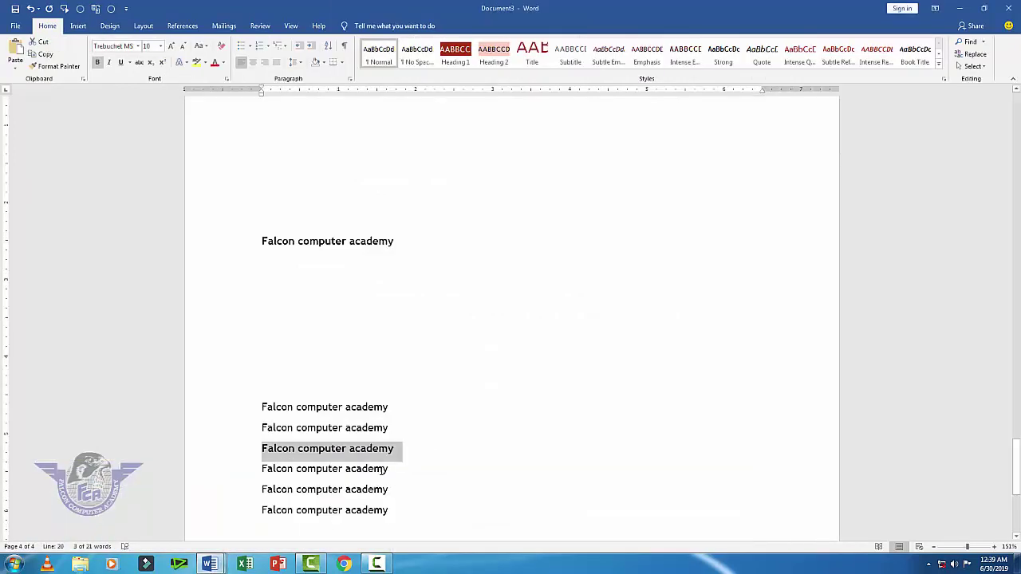
{"action": "left_click_drag", "start_coordinate": [391, 514], "coordinate": [260, 405]}
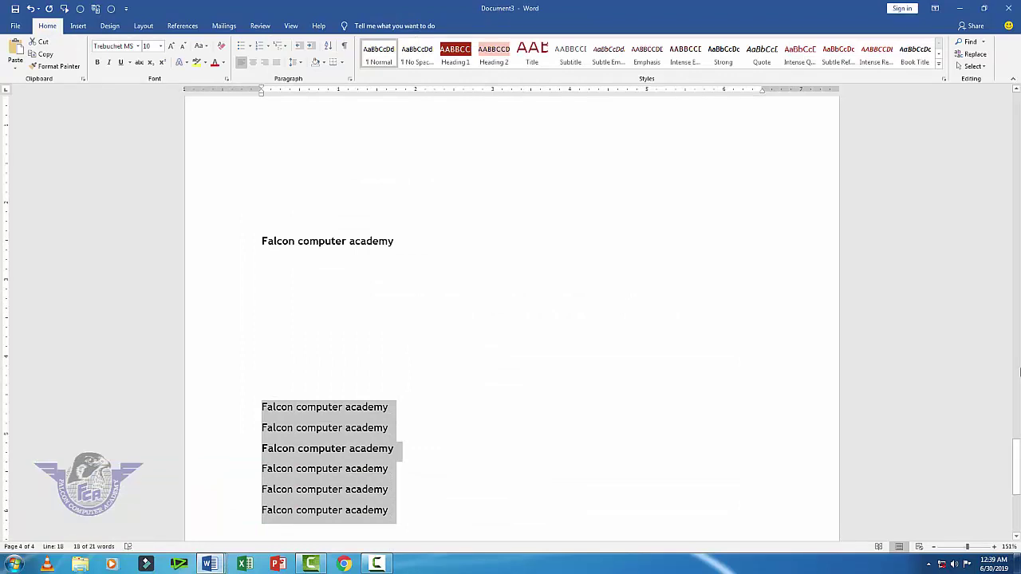
{"action": "key", "text": "ctrl+i"}
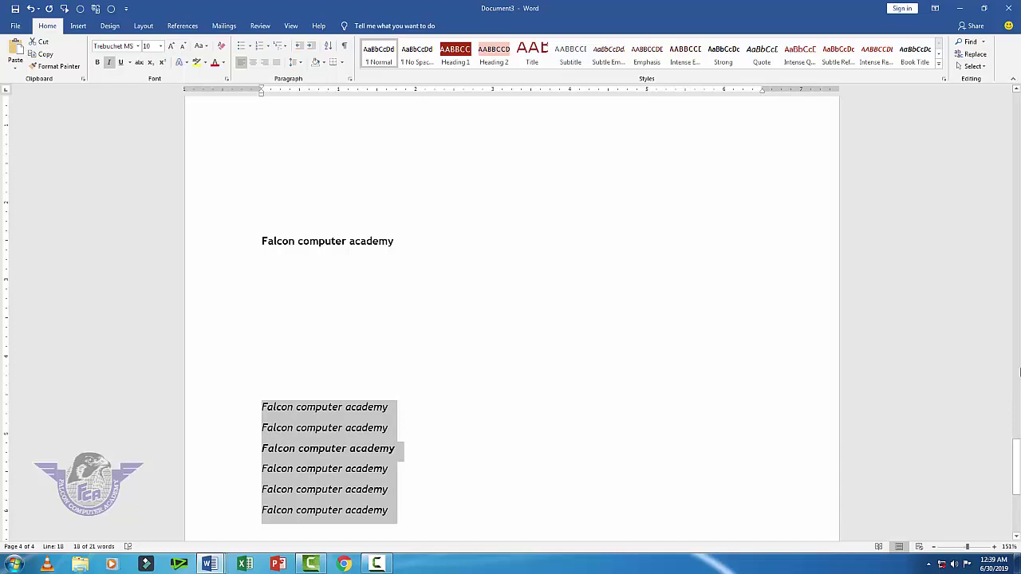
{"action": "key", "text": "ctrl+i"}
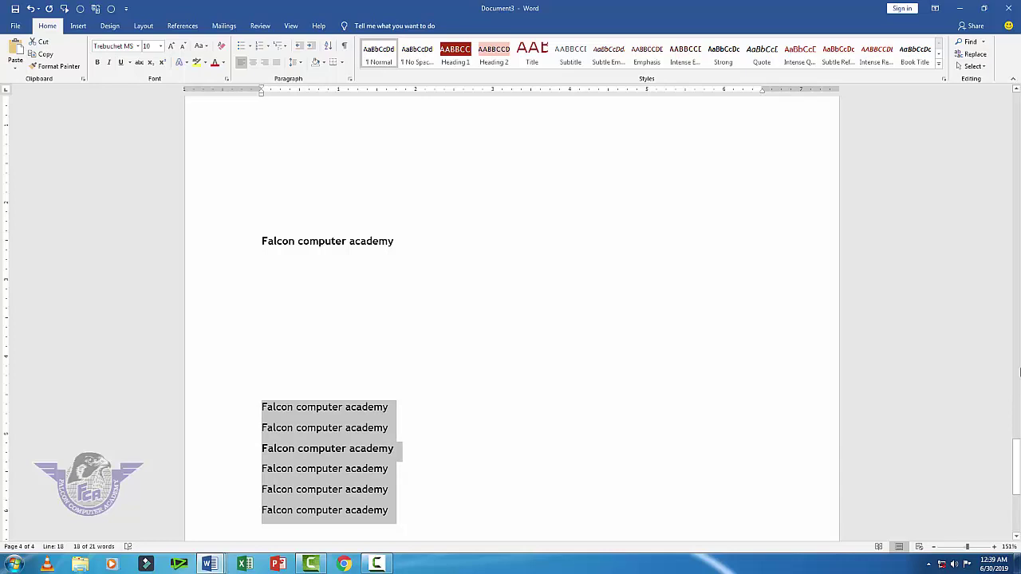
Bold the six lines with Ctrl+B, then remove the bold again
{"action": "key", "text": "ctrl+b"}
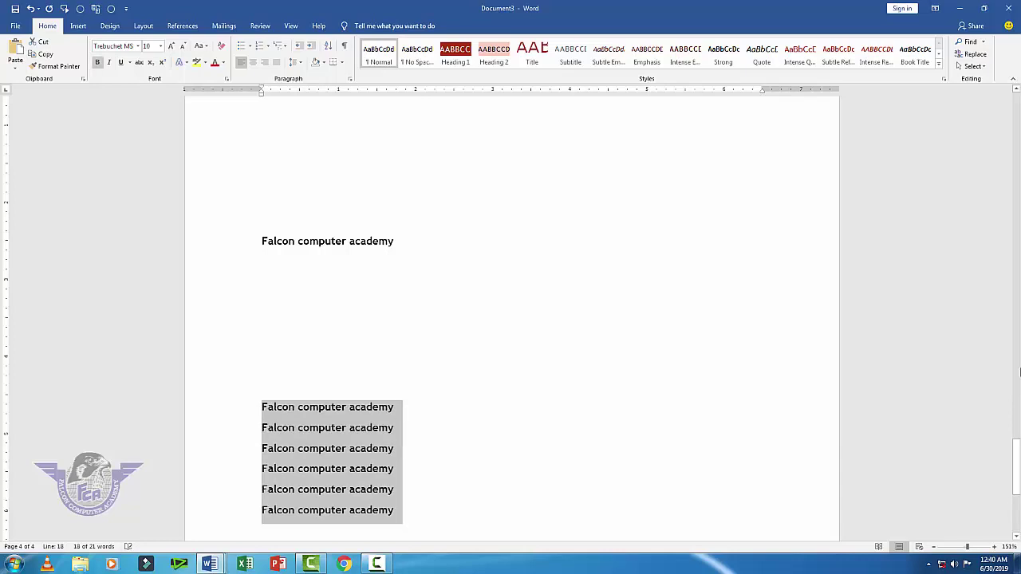
{"action": "key", "text": "ctrl+b"}
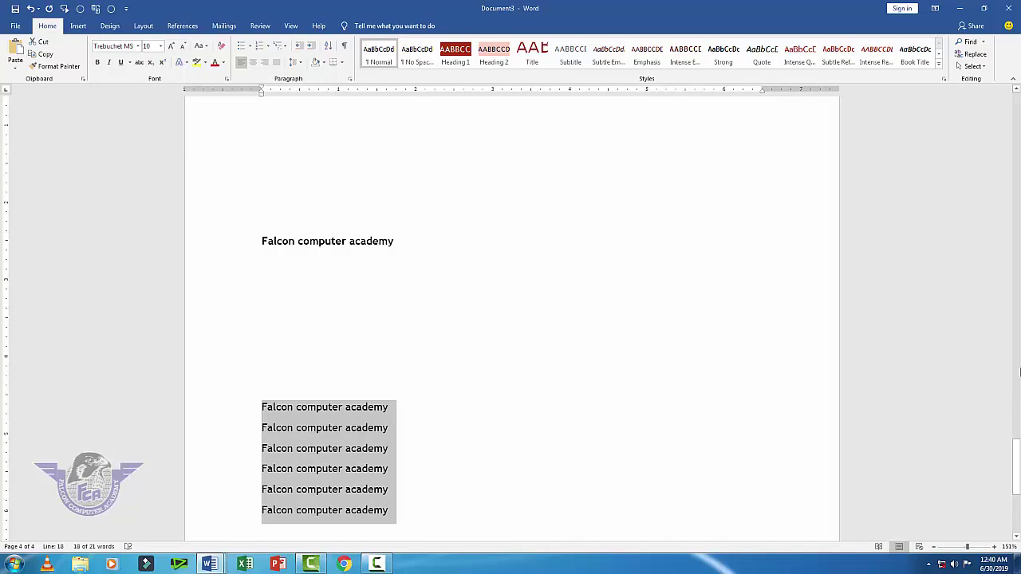
{"action": "left_click", "coordinate": [209, 564]}
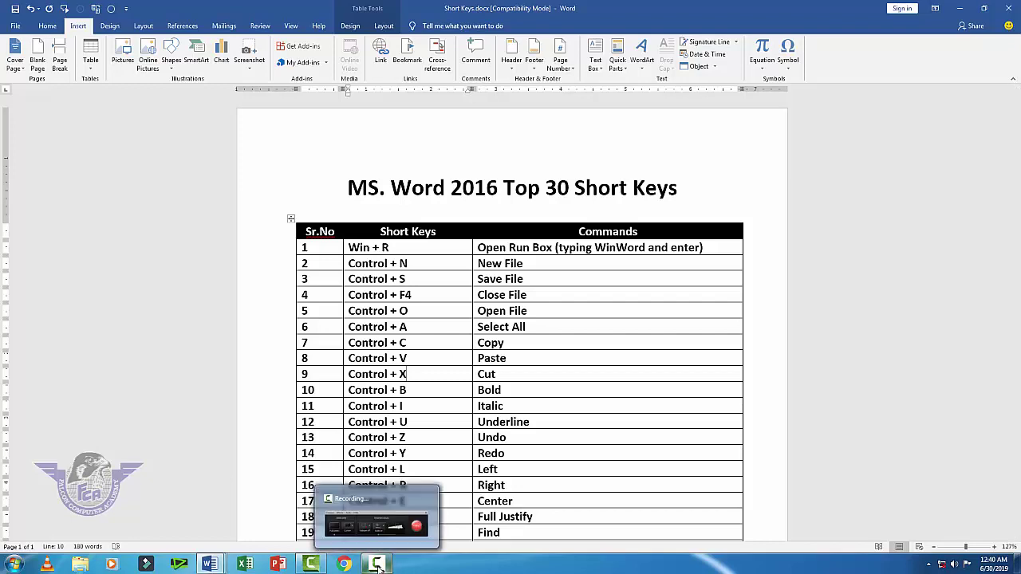
Back in Document3, select the second Falcon computer academy line
{"action": "mouse_move", "coordinate": [209, 564]}
{"action": "left_click", "coordinate": [305, 529]}
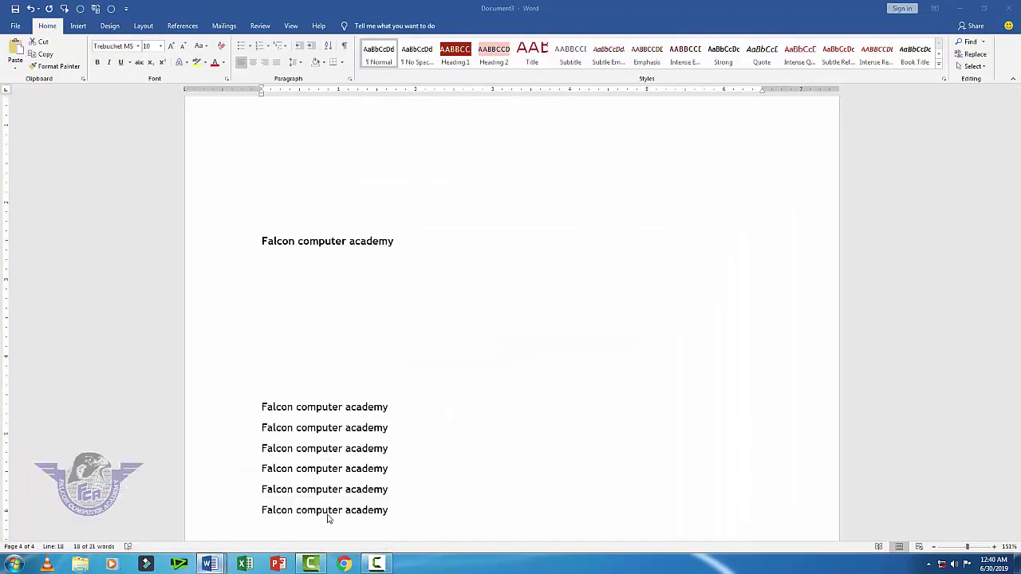
{"action": "left_click_drag", "start_coordinate": [261, 407], "coordinate": [396, 514]}
{"action": "left_click", "coordinate": [396, 427]}
{"action": "left_click_drag", "start_coordinate": [396, 428], "coordinate": [260, 431]}
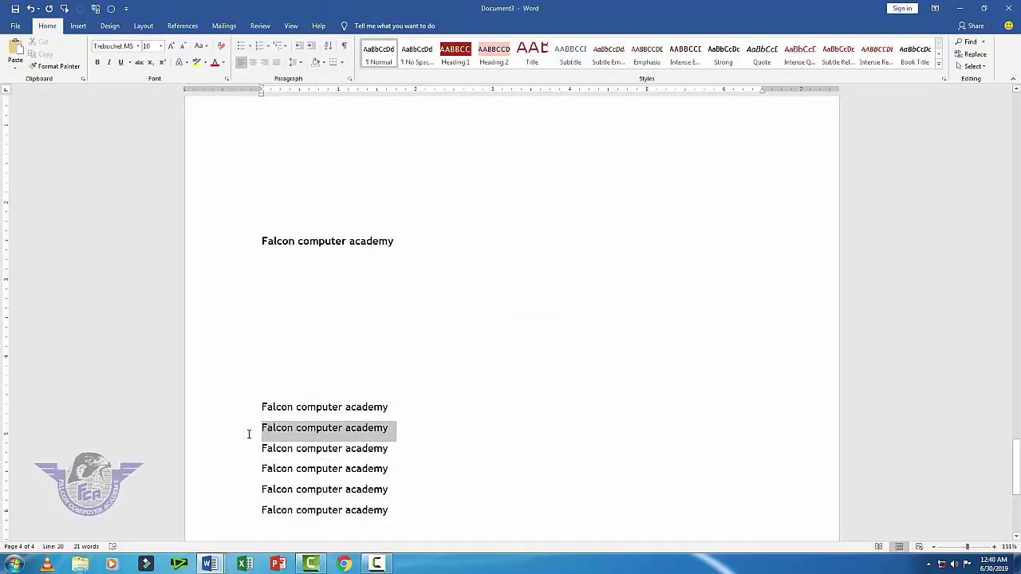
{"action": "left_click", "coordinate": [248, 432]}
Underline the second line with Ctrl+U, remove it, and return to Short Keys.docx
{"action": "key", "text": "ctrl+u"}
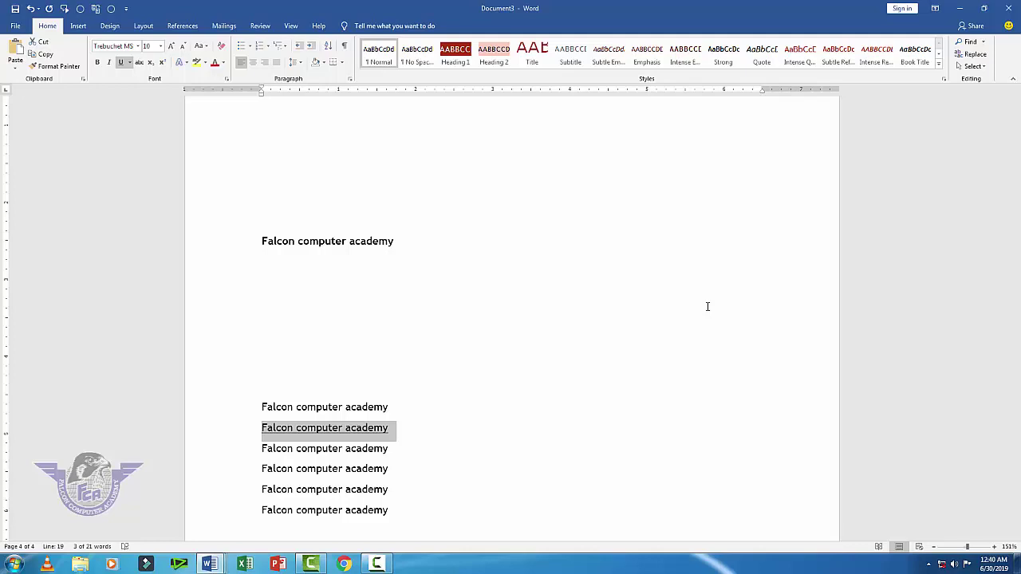
{"action": "key", "text": "ctrl+u"}
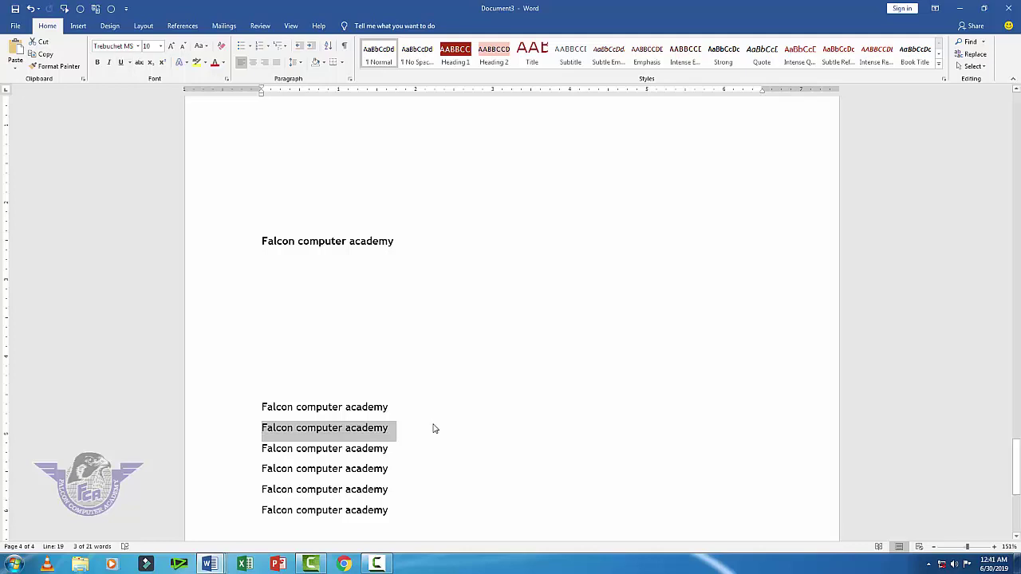
{"action": "mouse_move", "coordinate": [209, 564]}
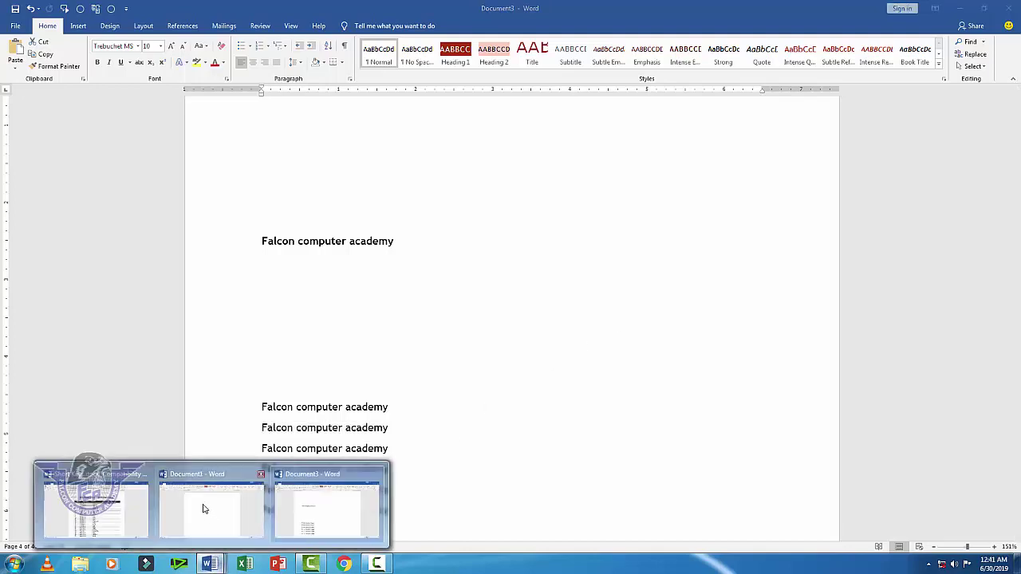
{"action": "left_click", "coordinate": [119, 519]}
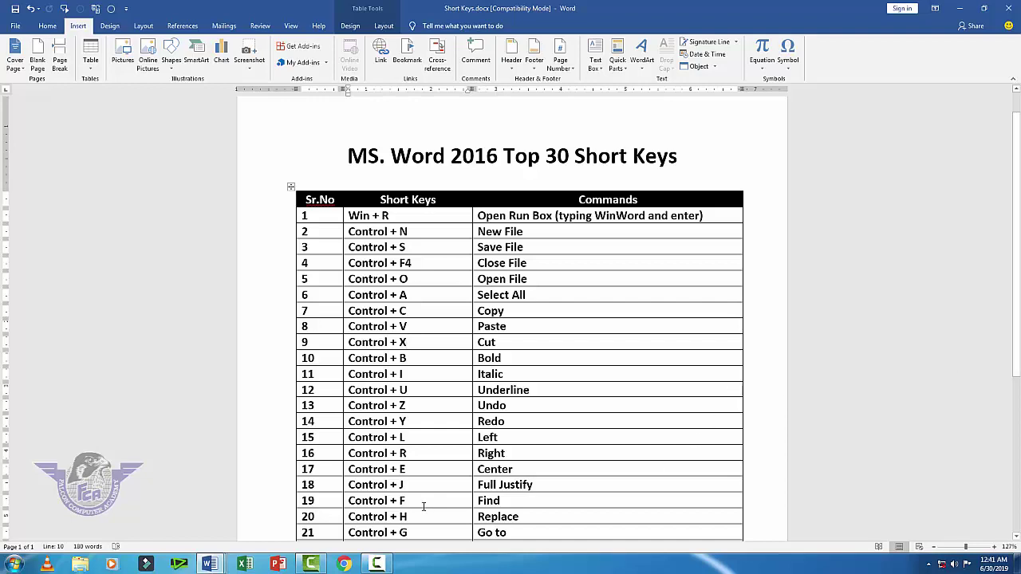
In Document3, select the Falcon computer academy lines, delete them, then undo the deletion
{"action": "mouse_move", "coordinate": [210, 564]}
{"action": "left_click", "coordinate": [323, 518]}
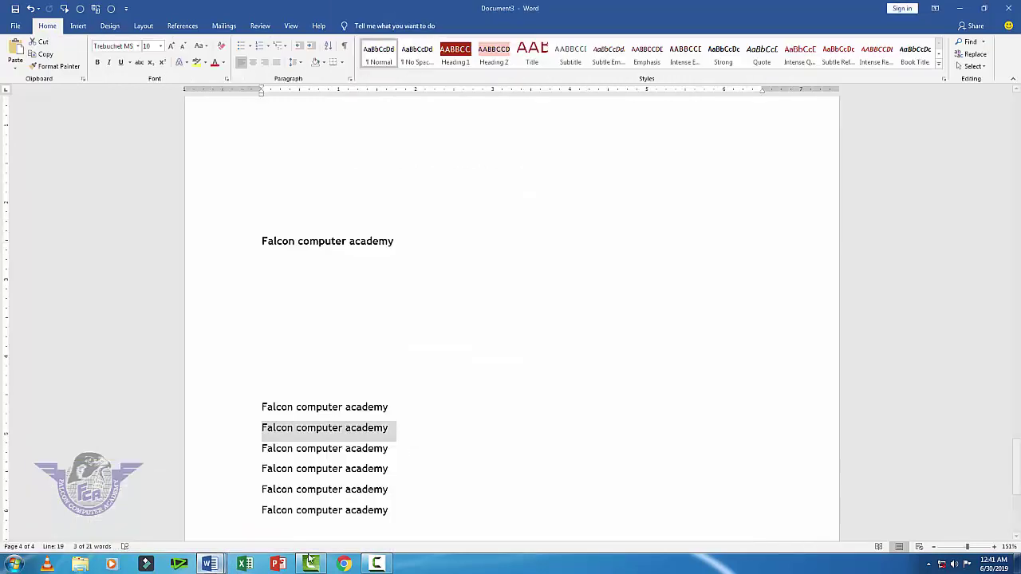
{"action": "left_click_drag", "start_coordinate": [397, 514], "coordinate": [225, 222]}
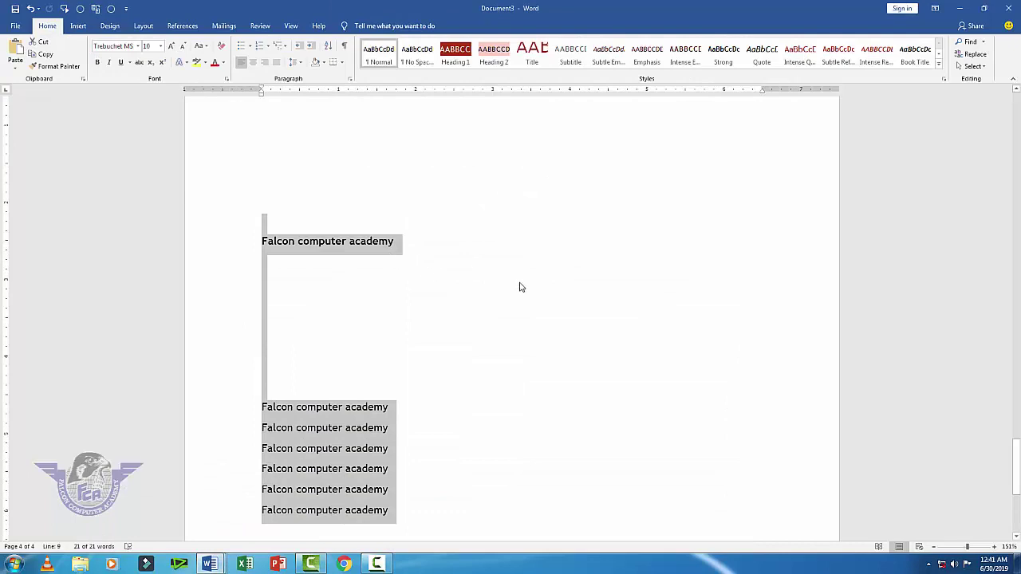
{"action": "key", "text": "Delete"}
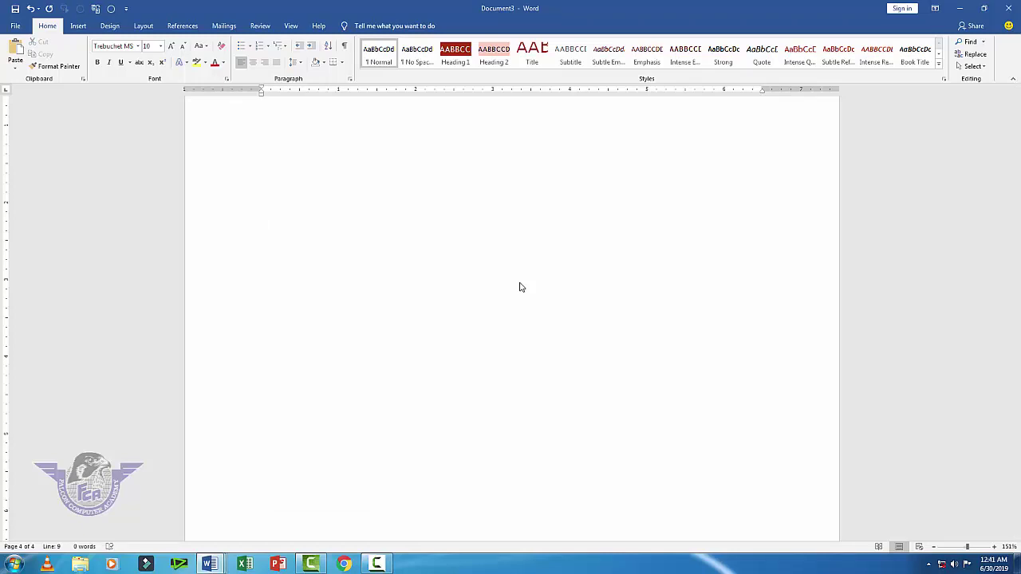
{"action": "key", "text": "ctrl+z"}
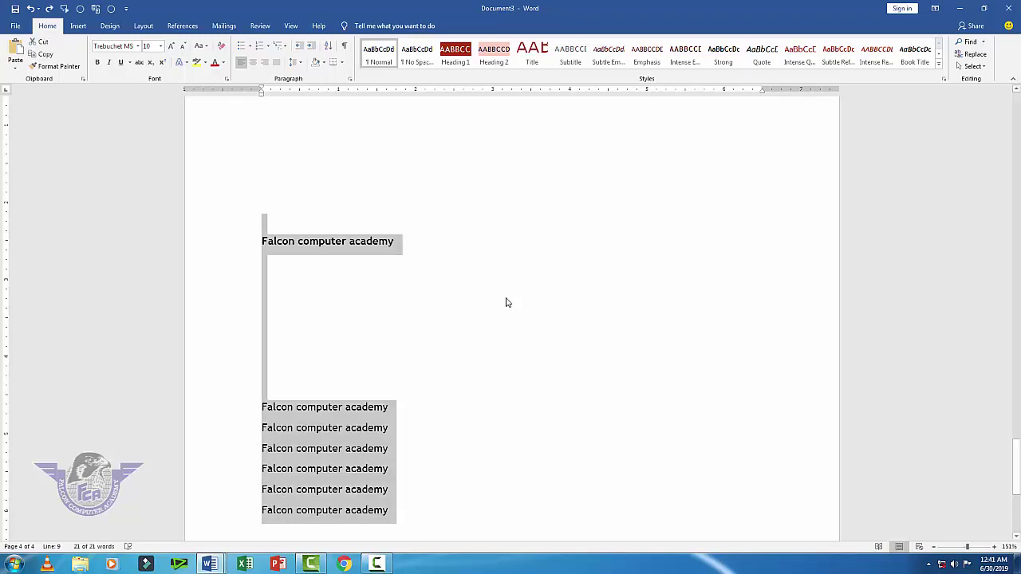
Check the Short Keys reference, then return to Document3 with the cursor in the text
{"action": "left_click", "coordinate": [210, 565]}
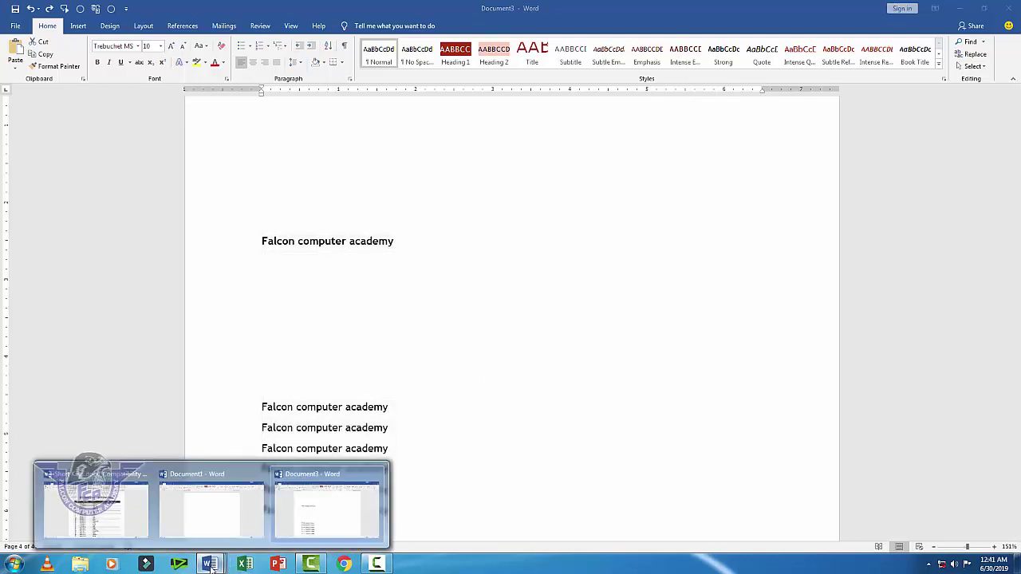
{"action": "left_click", "coordinate": [111, 531]}
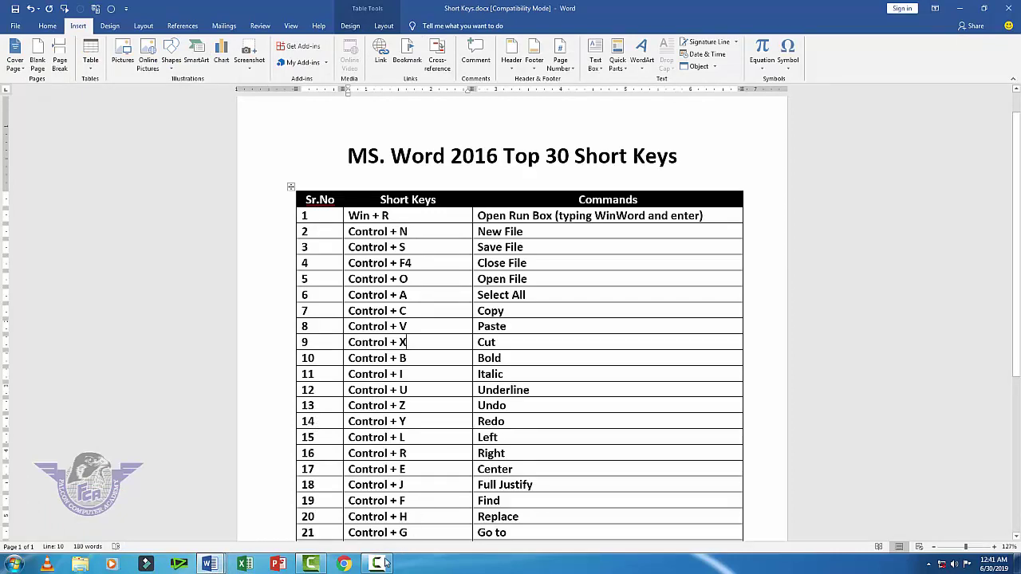
{"action": "mouse_move", "coordinate": [226, 566]}
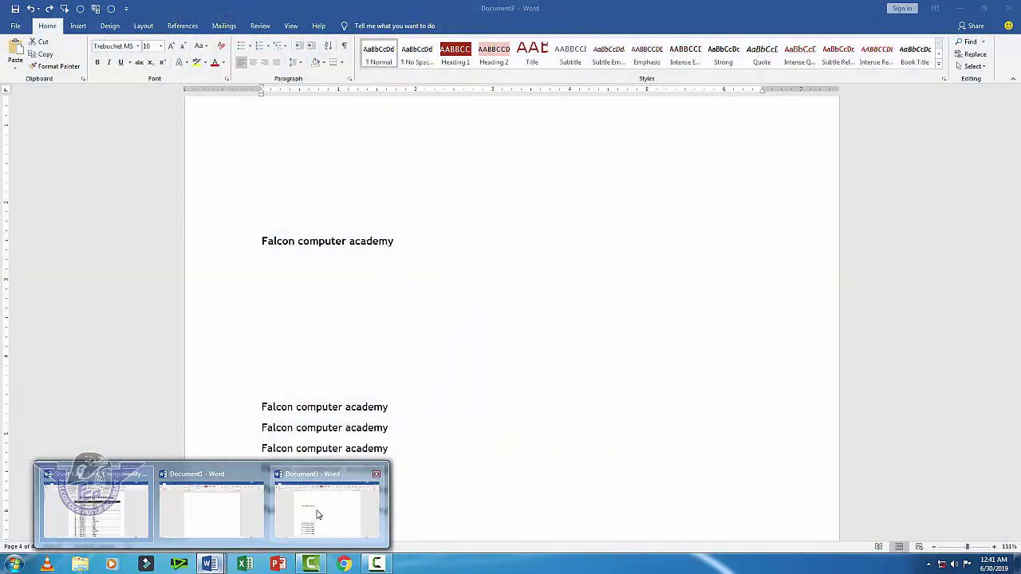
{"action": "left_click", "coordinate": [319, 510]}
{"action": "left_click", "coordinate": [395, 454]}
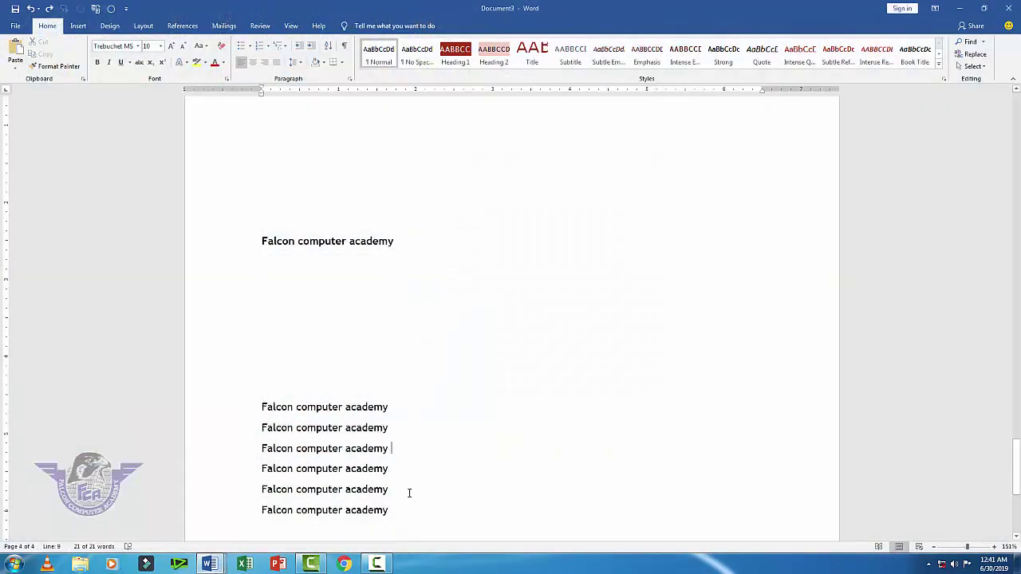
{"action": "left_click", "coordinate": [407, 490]}
Triple-click the margin to select everything, delete it and undo, twice over
{"action": "triple_click", "coordinate": [155, 195]}
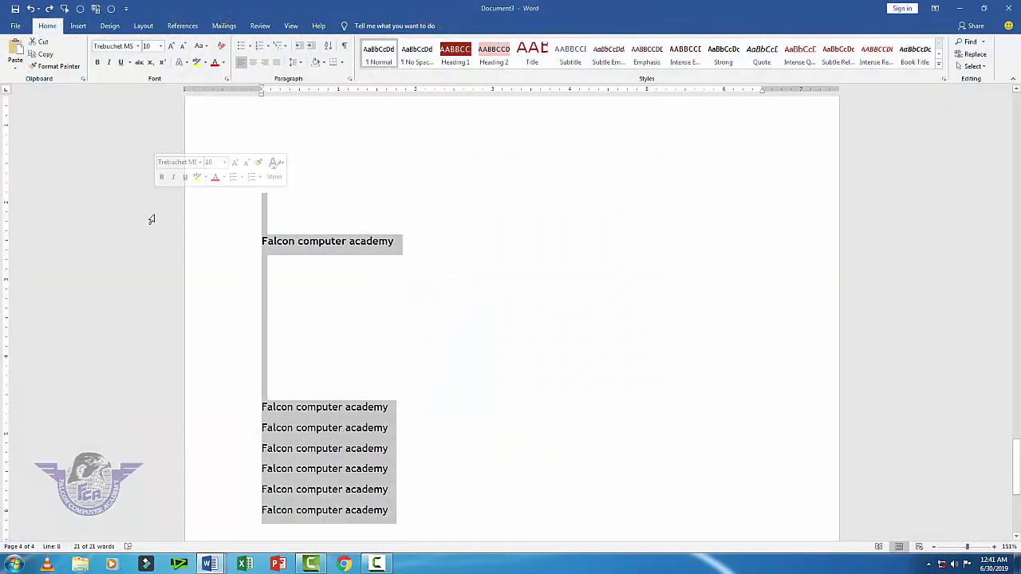
{"action": "key", "text": "Delete"}
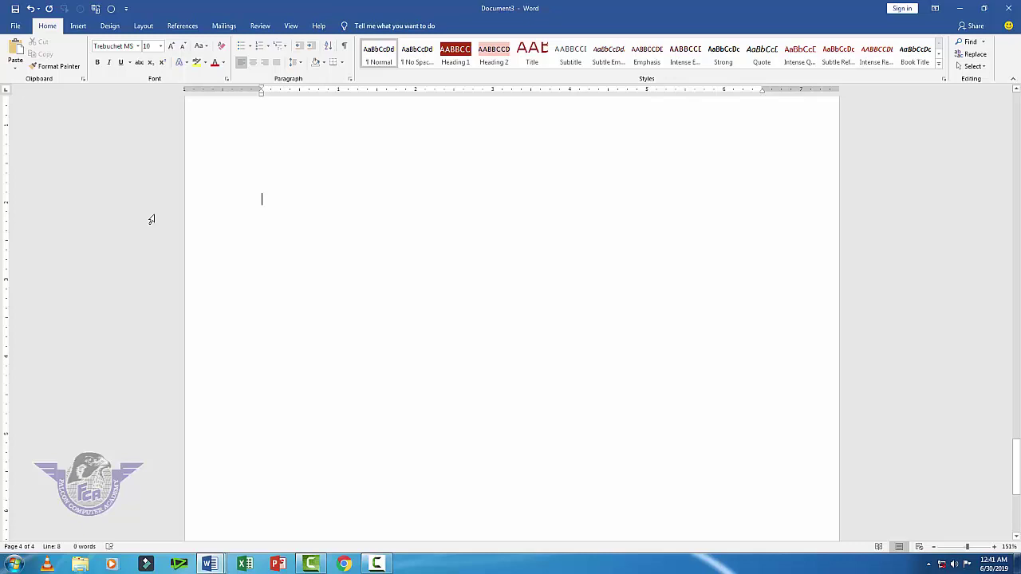
{"action": "key", "text": "ctrl+z"}
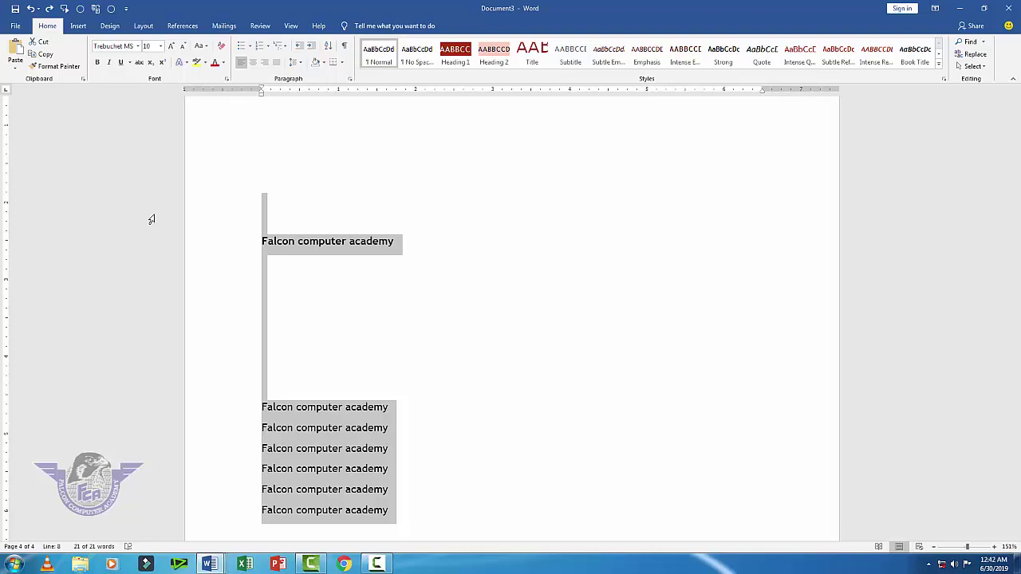
{"action": "key", "text": "Delete"}
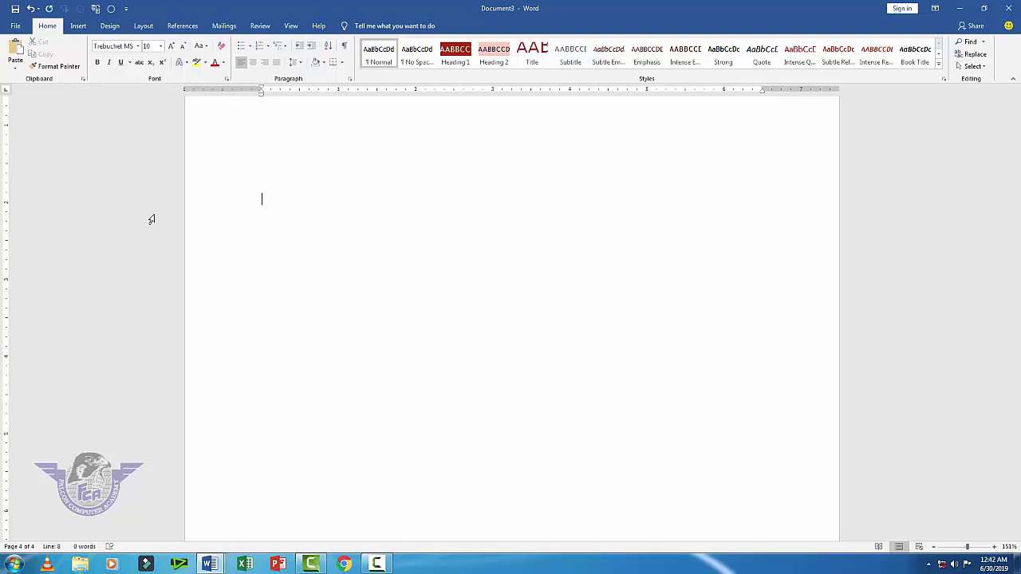
{"action": "key", "text": "ctrl+z"}
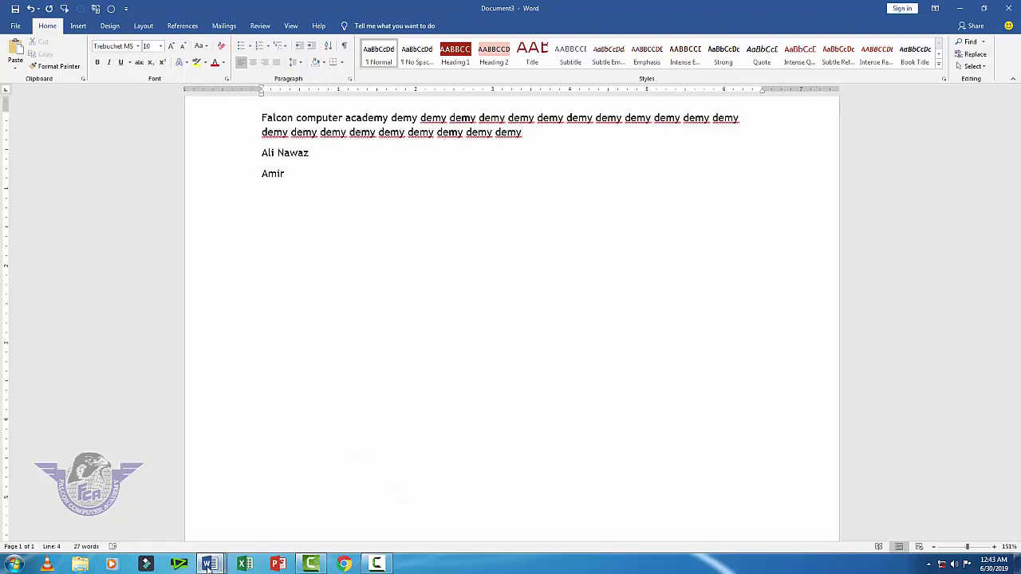
Look at the Short Keys reference table, then go back to Document3
{"action": "mouse_move", "coordinate": [203, 562]}
{"action": "left_click", "coordinate": [137, 507]}
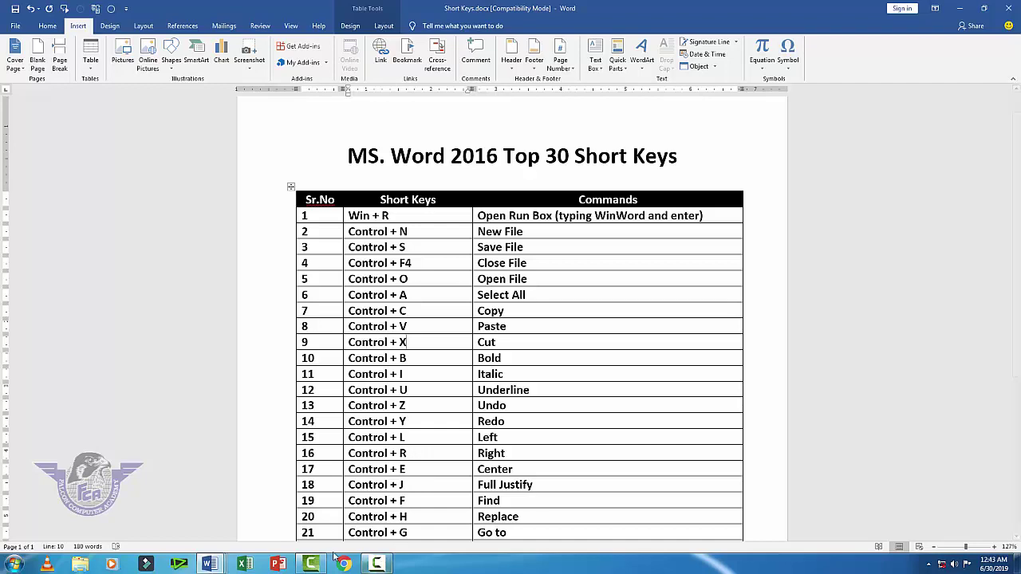
{"action": "mouse_move", "coordinate": [214, 566]}
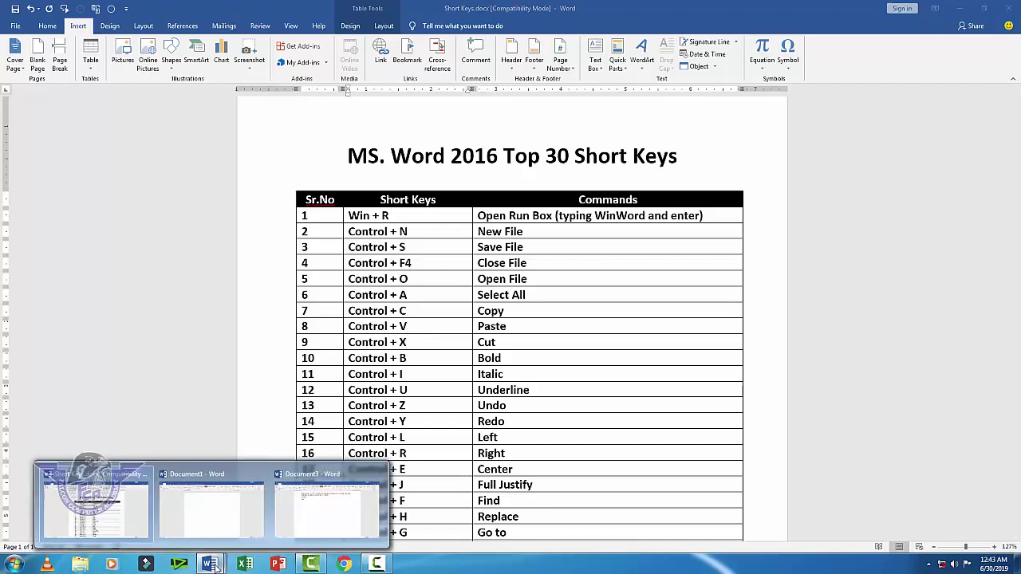
{"action": "left_click", "coordinate": [303, 519]}
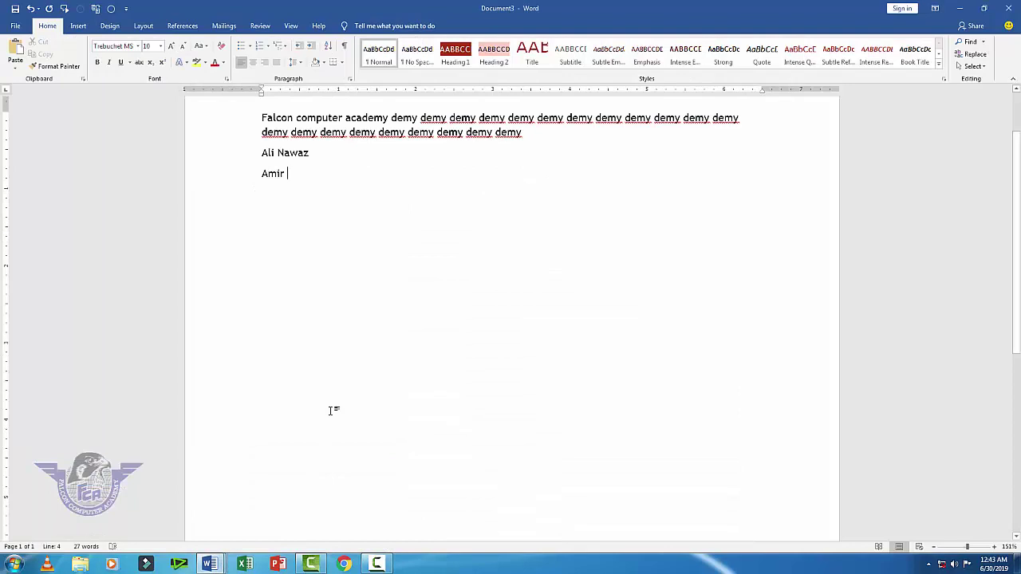
Clear Document3 with Ctrl+A and Delete, then generate sample paragraphs with =rand()
{"action": "key", "text": "ctrl+a"}
{"action": "key", "text": "Delete"}
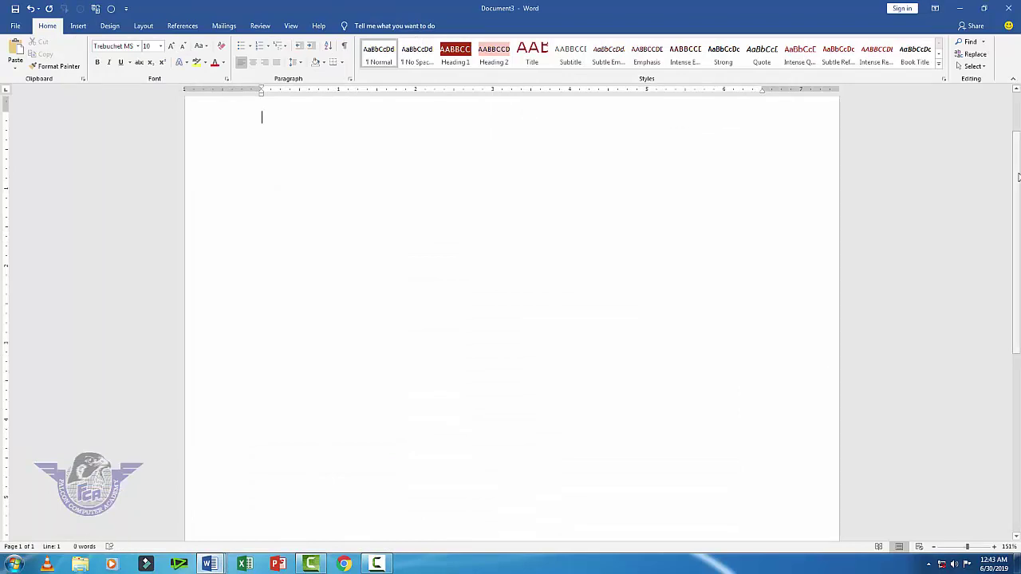
{"action": "type", "text": "=r"}
{"action": "type", "text": "and("}
{"action": "type", "text": ")"}
{"action": "key", "text": "Return"}
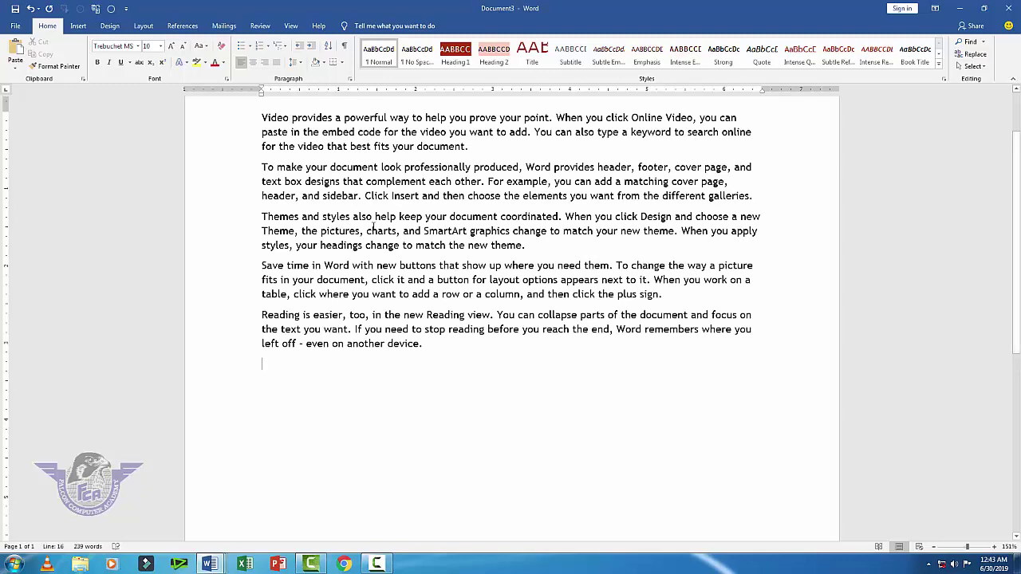
Select the sample paragraphs and cycle them through right, left and centre alignment
{"action": "left_click_drag", "start_coordinate": [425, 338], "coordinate": [263, 107]}
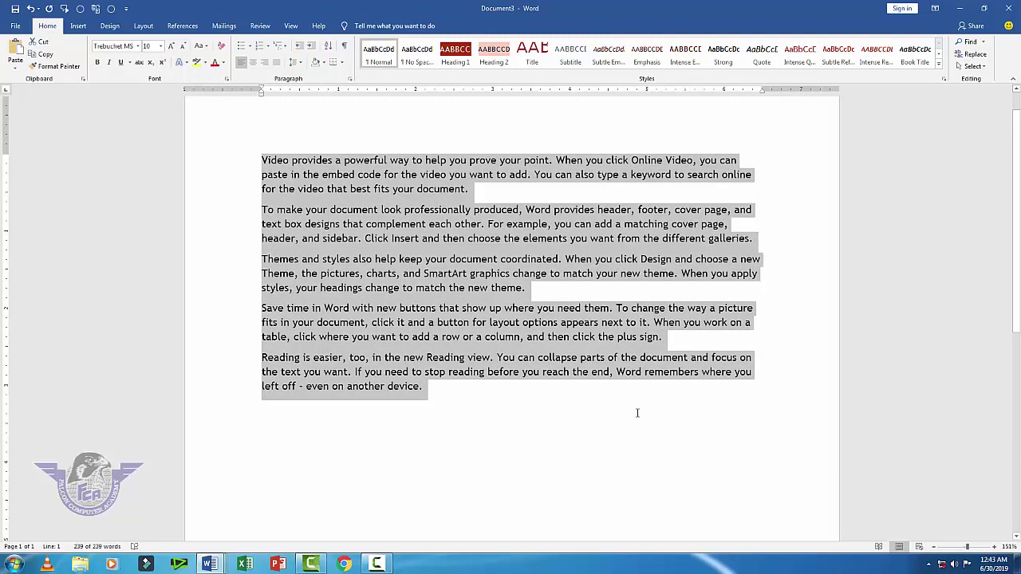
{"action": "left_click_drag", "start_coordinate": [424, 427], "coordinate": [221, 164]}
{"action": "key", "text": "ctrl+r"}
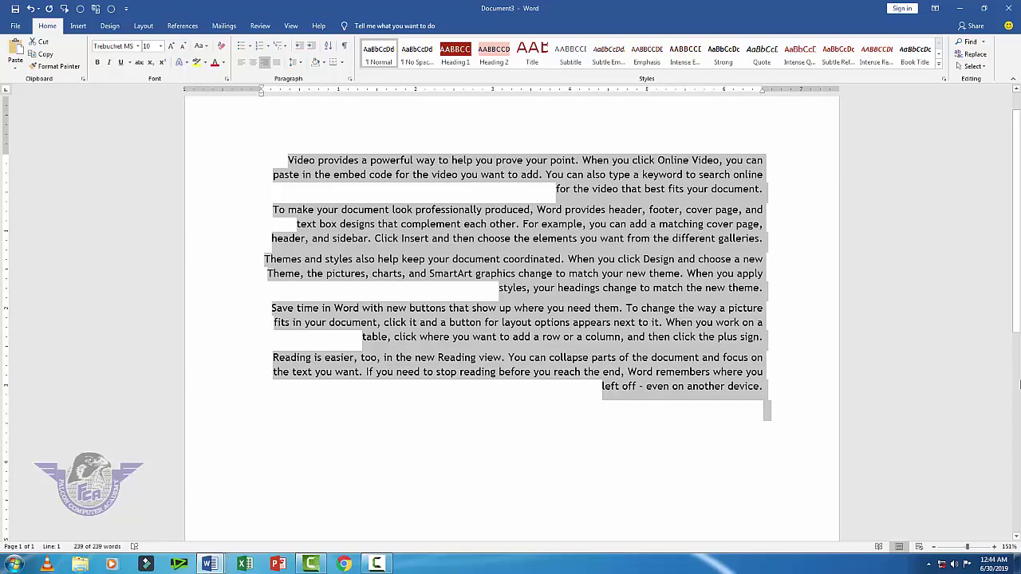
{"action": "key", "text": "ctrl+l"}
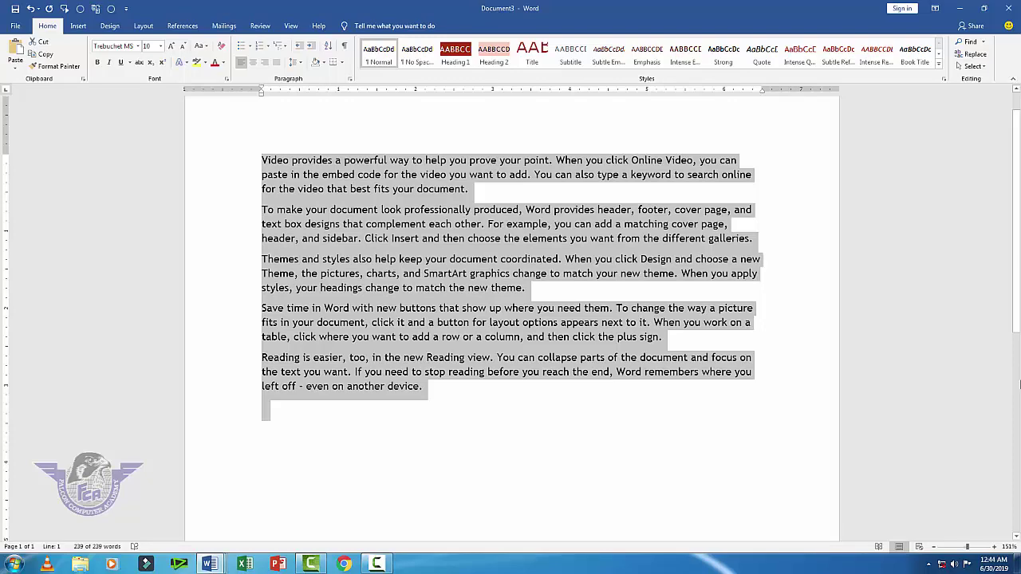
{"action": "key", "text": "ctrl+e"}
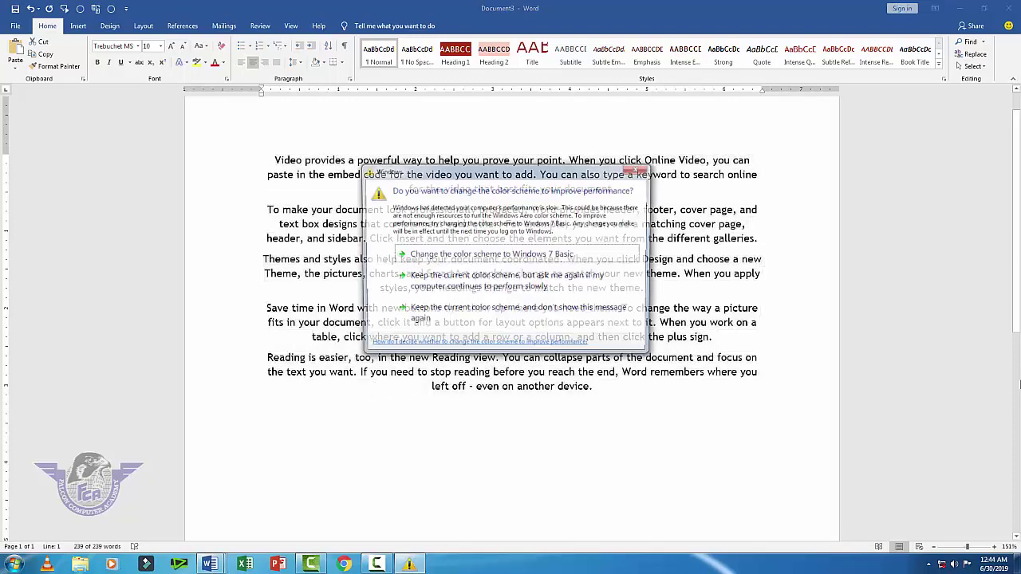
Dismiss the Windows colour-scheme warning and fully justify the paragraphs with Ctrl+J
{"action": "left_click", "coordinate": [638, 169]}
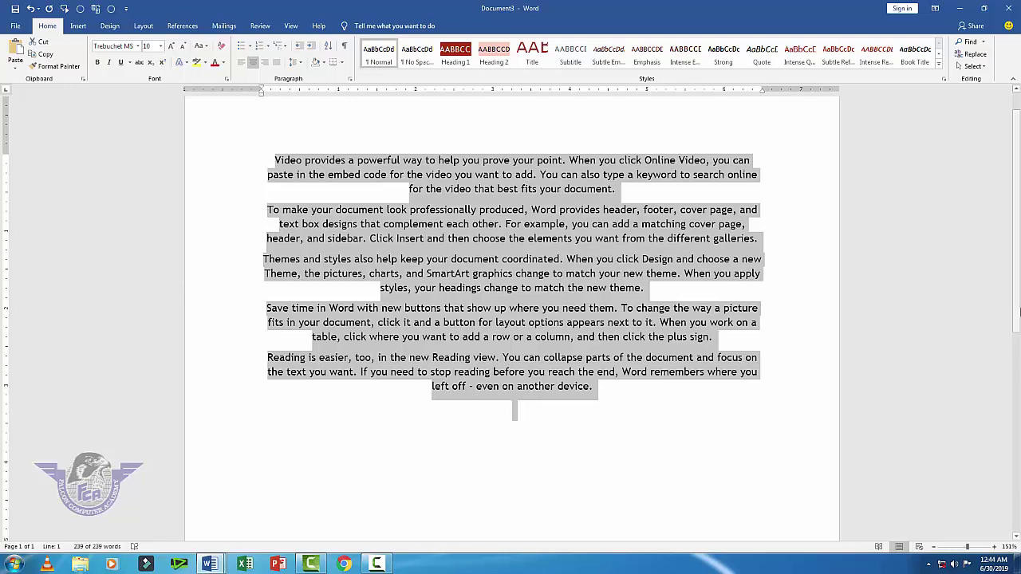
{"action": "key", "text": "ctrl+j"}
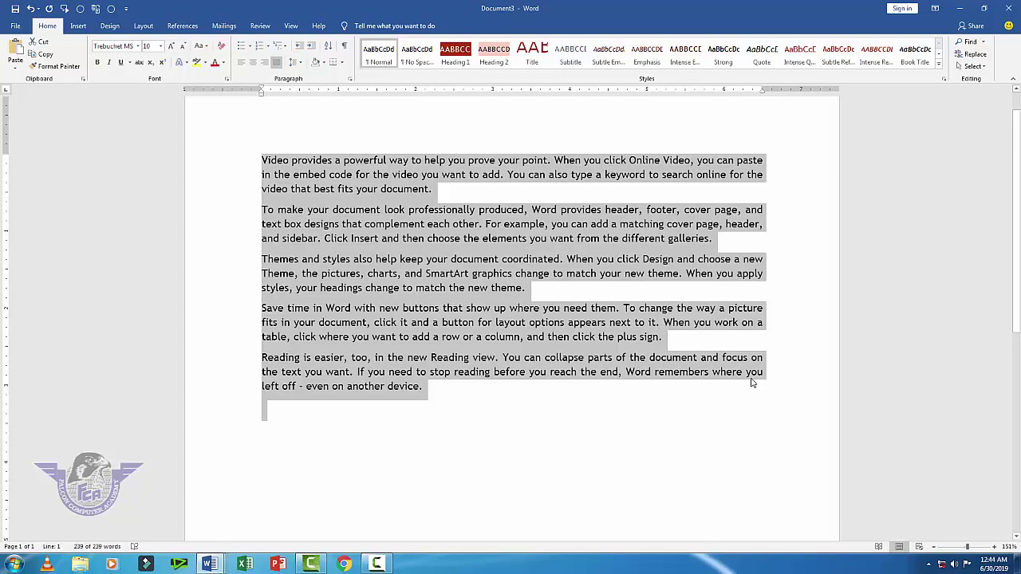
{"action": "mouse_move", "coordinate": [209, 564]}
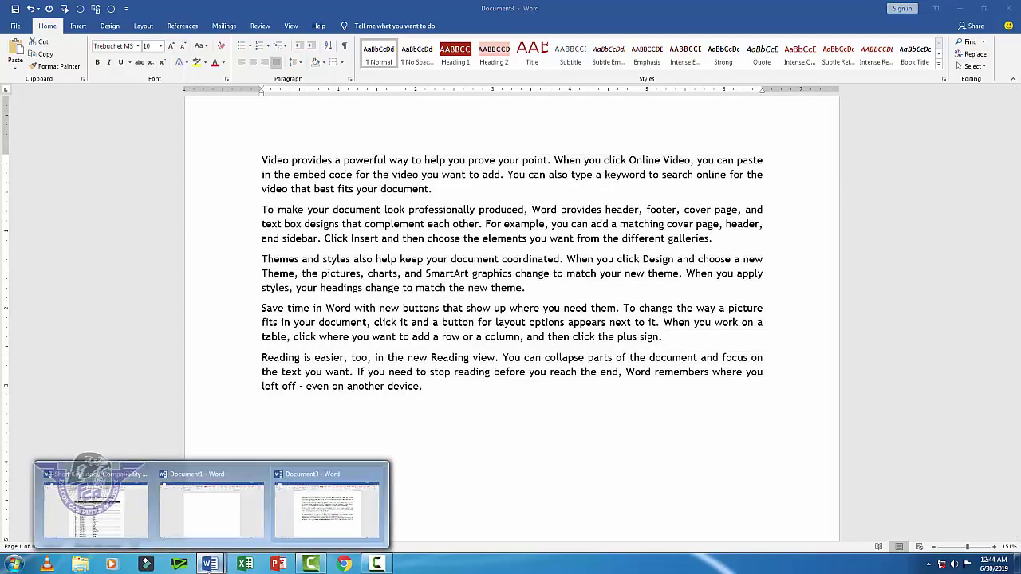
{"action": "left_click", "coordinate": [115, 519]}
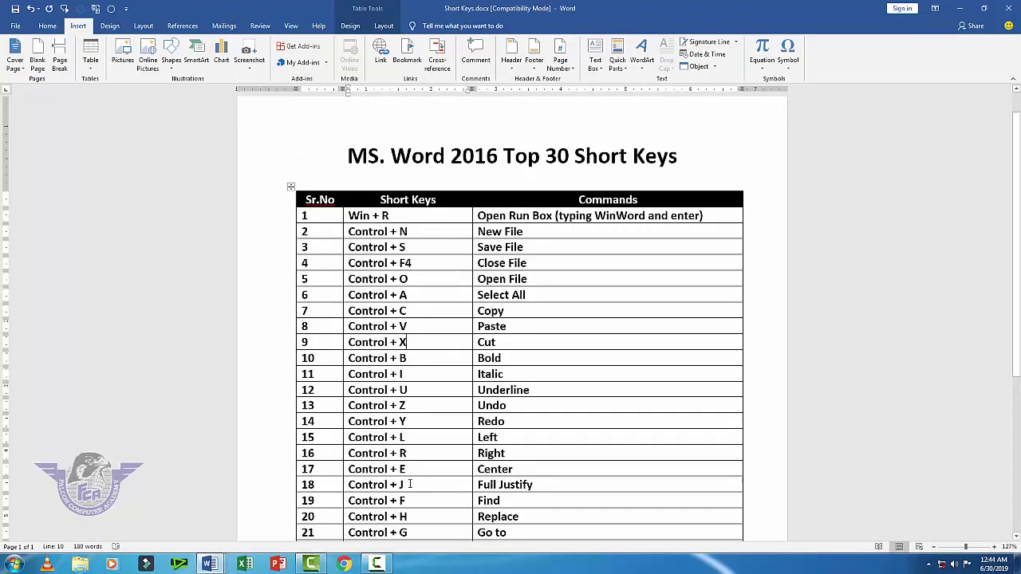
{"action": "scroll", "coordinate": [404, 501], "scroll_direction": "down", "scroll_amount": 2}
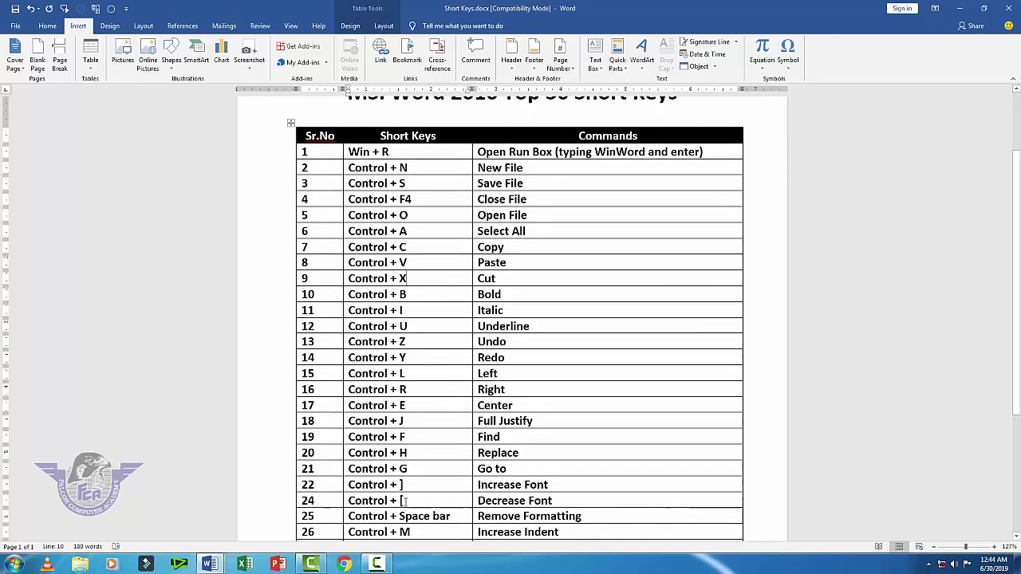
{"action": "scroll", "coordinate": [394, 436], "scroll_direction": "down", "scroll_amount": 1}
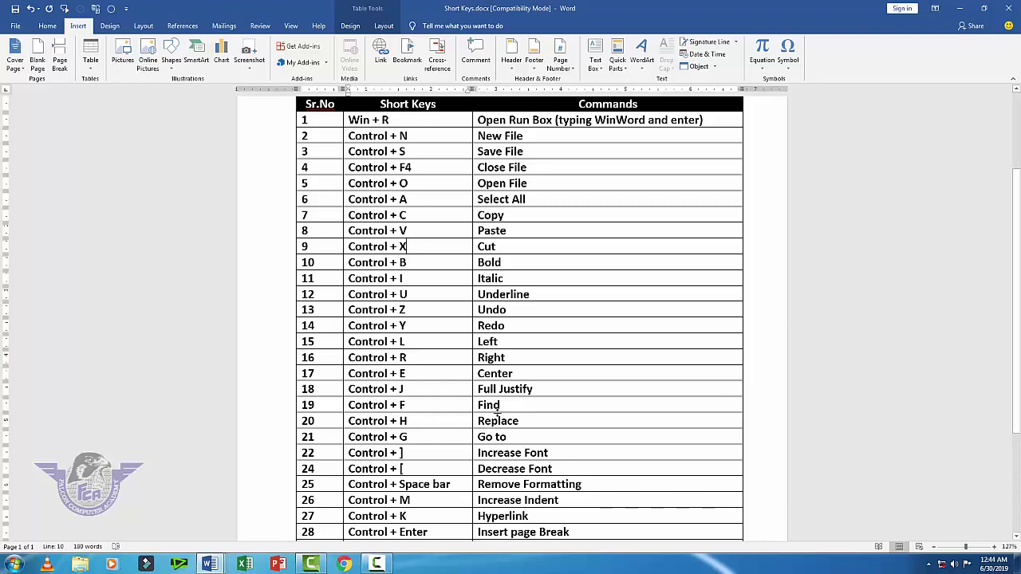
{"action": "left_click", "coordinate": [209, 564]}
{"action": "left_click", "coordinate": [317, 524]}
Search Document3 for 'need' with Ctrl+F, highlighting its two matches
{"action": "key", "text": "ctrl+a"}
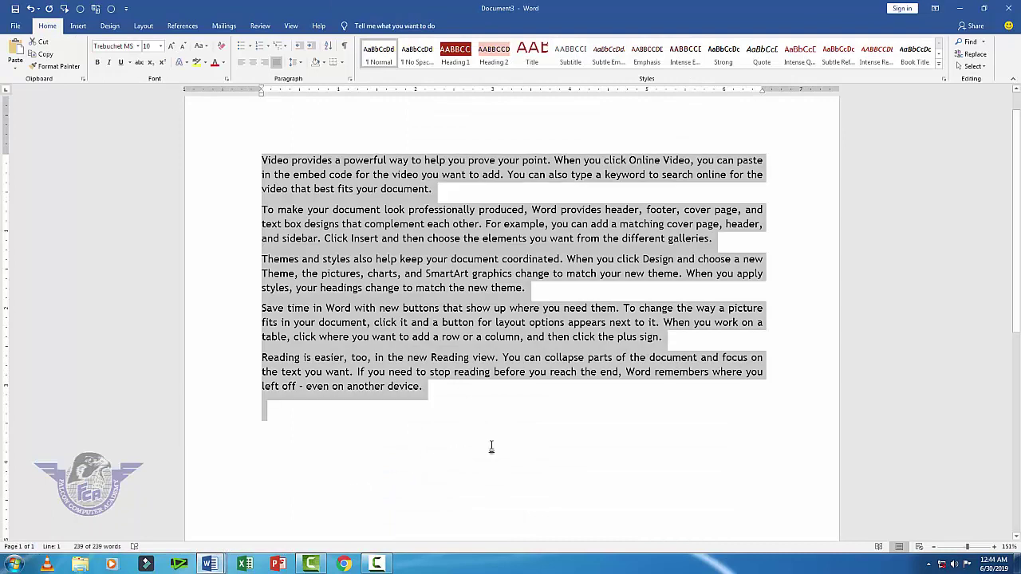
{"action": "left_click", "coordinate": [491, 446]}
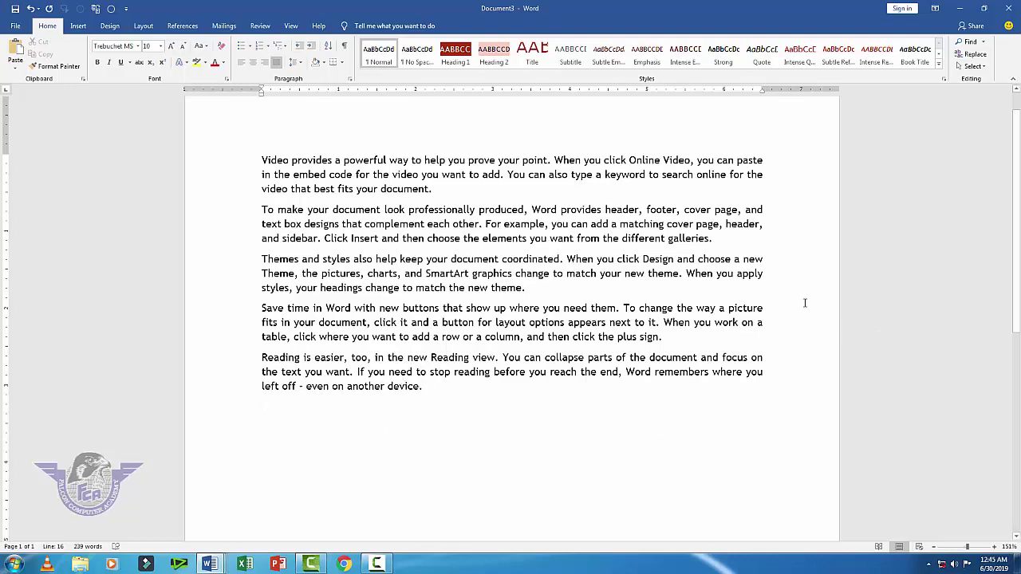
{"action": "key", "text": "ctrl+f"}
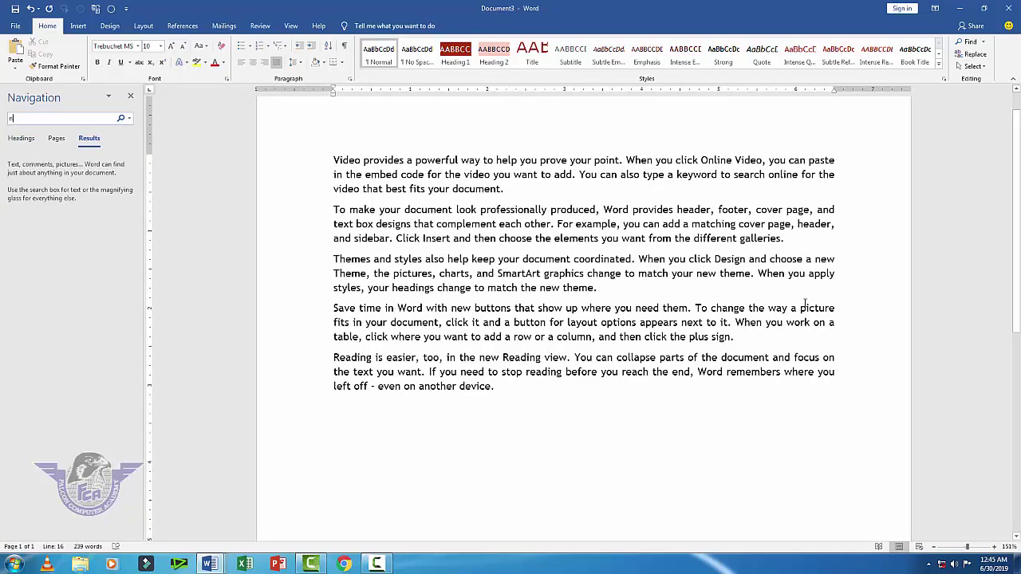
{"action": "type", "text": "eed"}
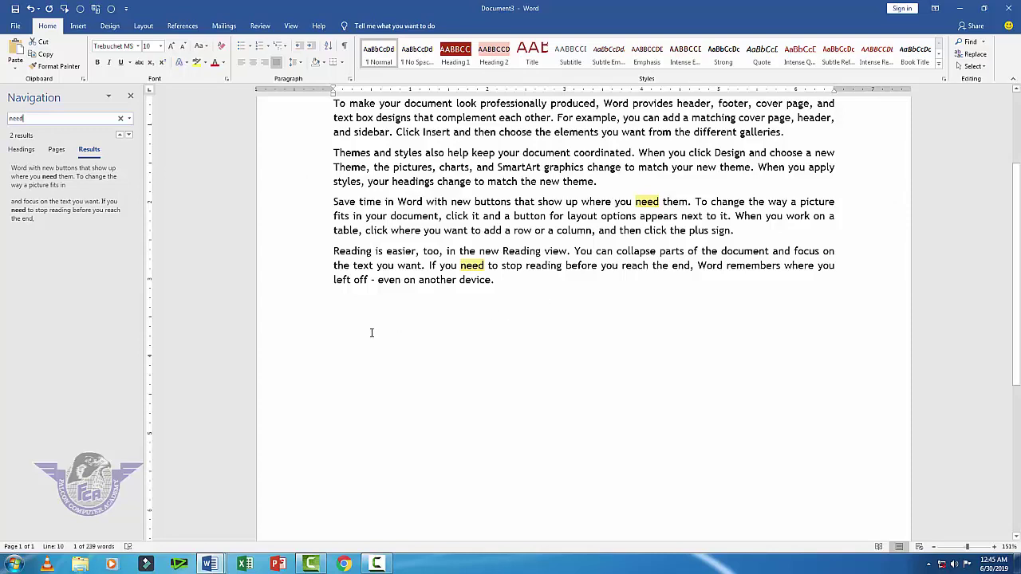
{"action": "left_click", "coordinate": [319, 335]}
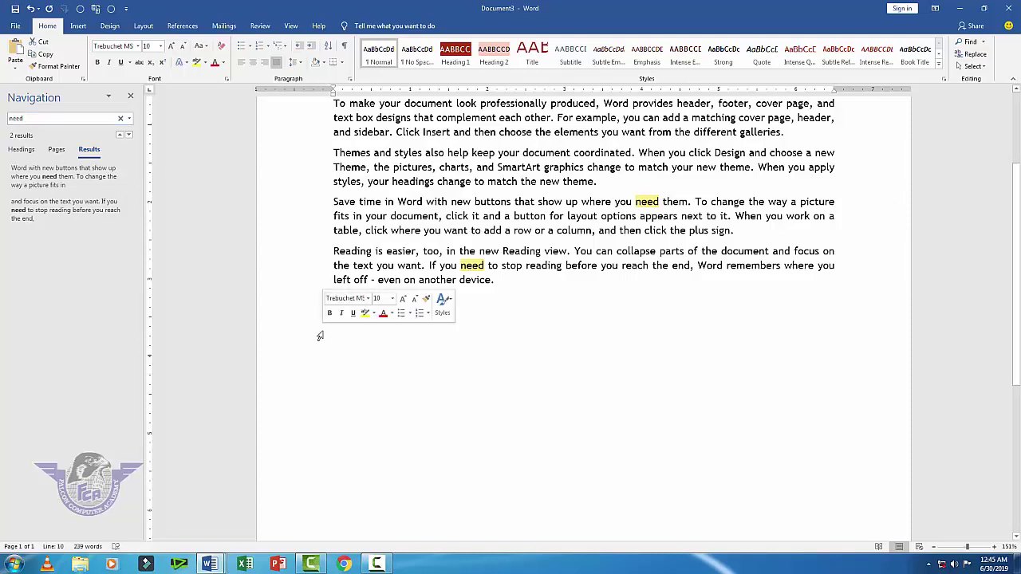
{"action": "left_click", "coordinate": [383, 368]}
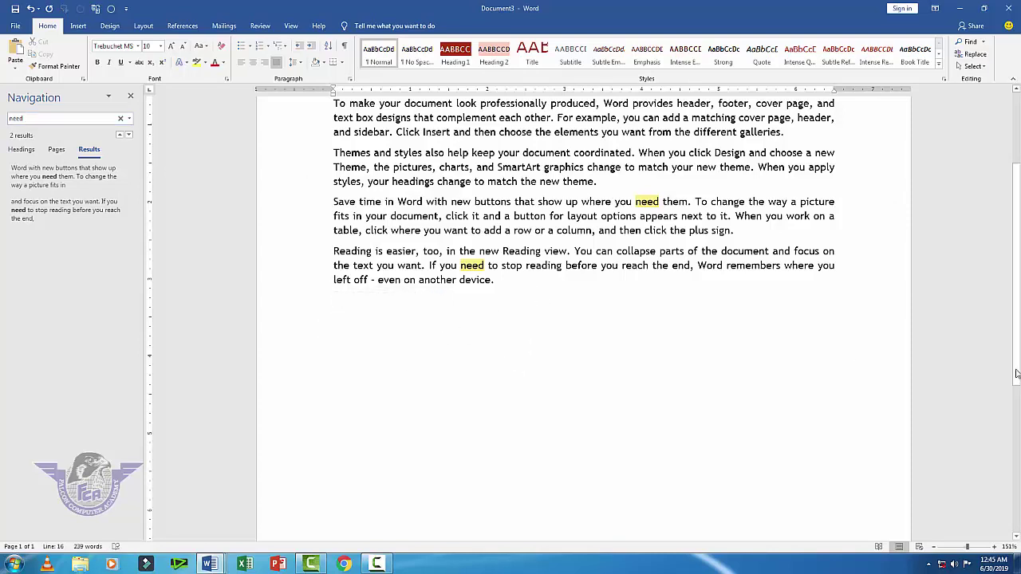
Use Ctrl+H Replace All to change 'need' to 'important', confirming two replacements
{"action": "key", "text": "ctrl+h"}
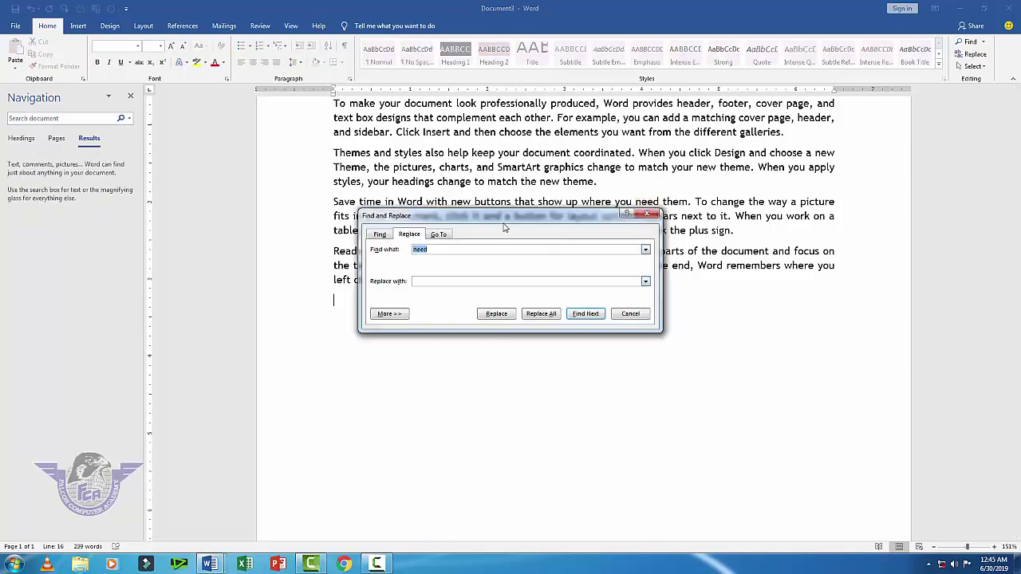
{"action": "left_click_drag", "start_coordinate": [504, 217], "coordinate": [690, 146]}
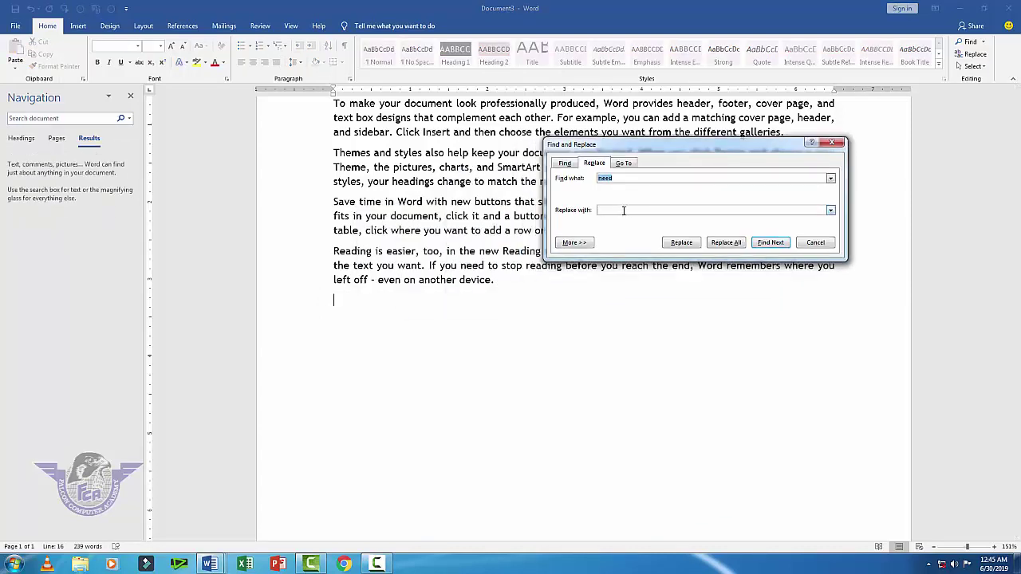
{"action": "left_click", "coordinate": [623, 210]}
{"action": "left_click_drag", "start_coordinate": [686, 150], "coordinate": [730, 129]}
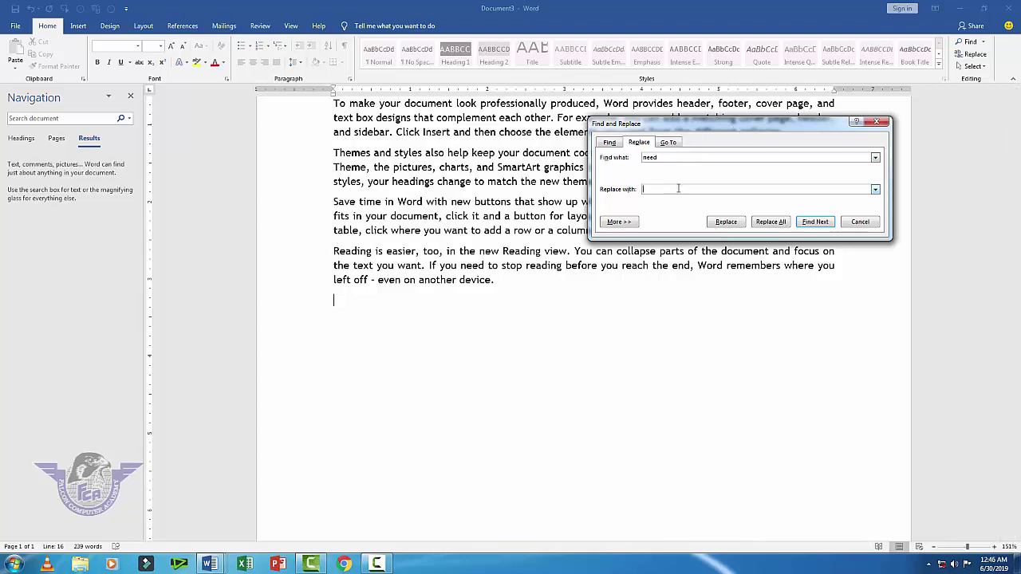
{"action": "type", "text": "important"}
{"action": "left_click", "coordinate": [773, 224]}
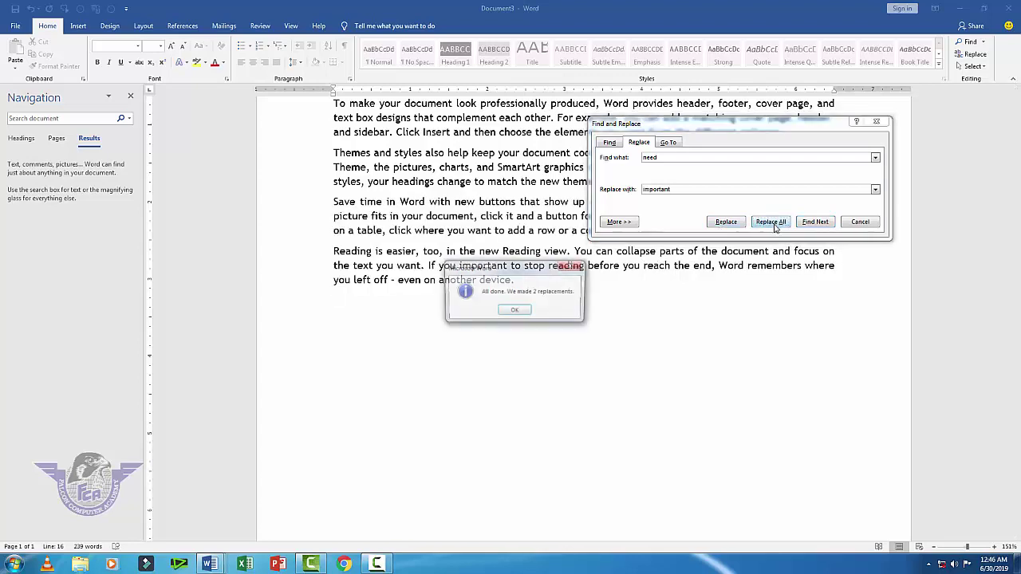
{"action": "left_click", "coordinate": [514, 312]}
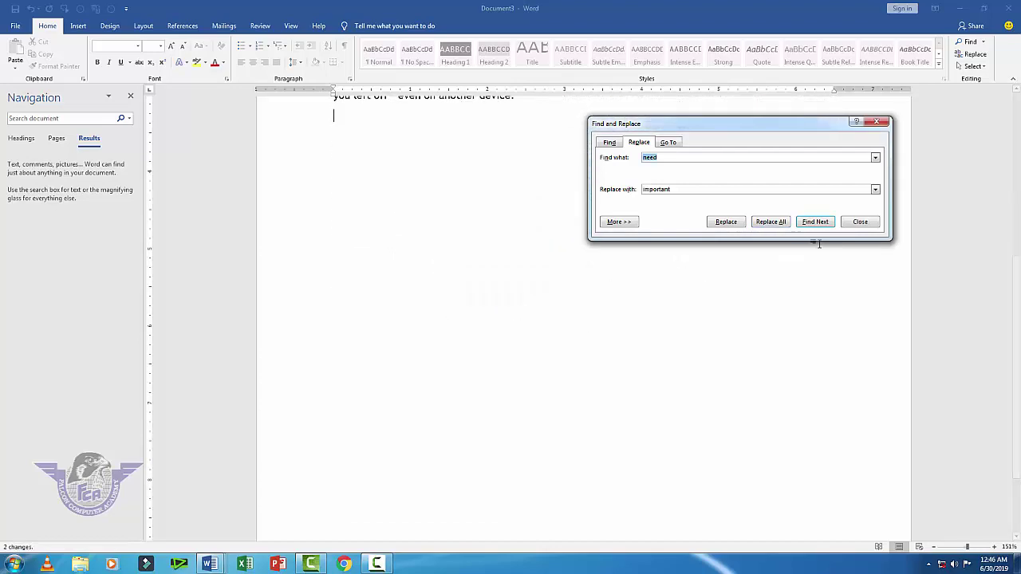
{"action": "left_click", "coordinate": [856, 224]}
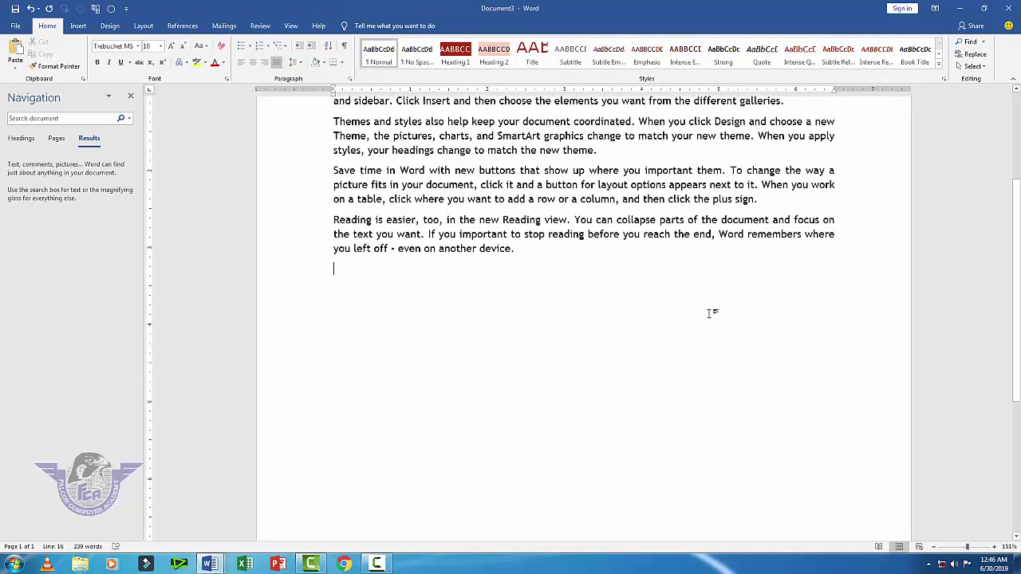
{"action": "scroll", "coordinate": [709, 313], "scroll_direction": "up", "scroll_amount": 2}
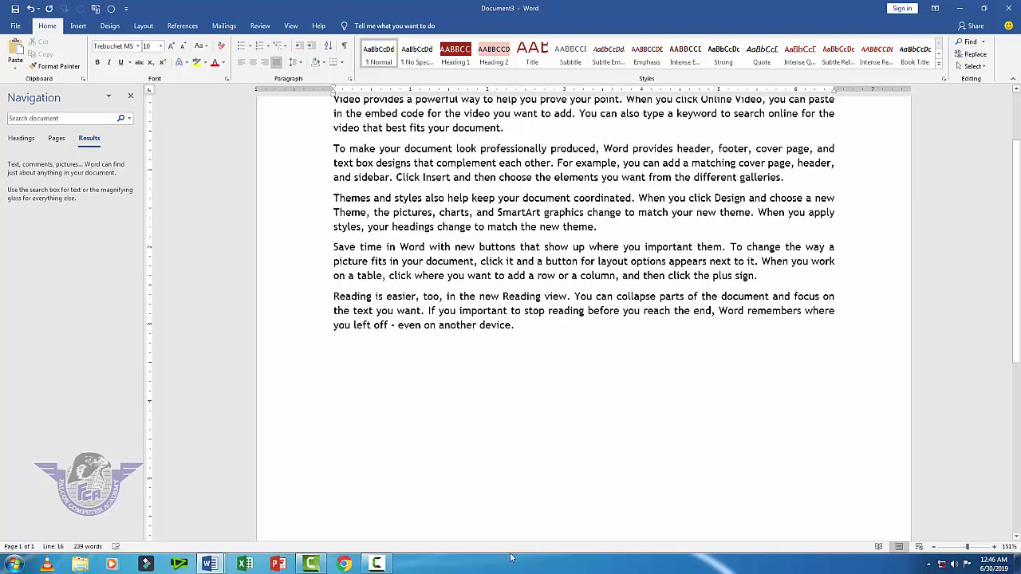
View Short Keys.docx, then switch to the blank Document1 from the taskbar previews
{"action": "left_click", "coordinate": [209, 564]}
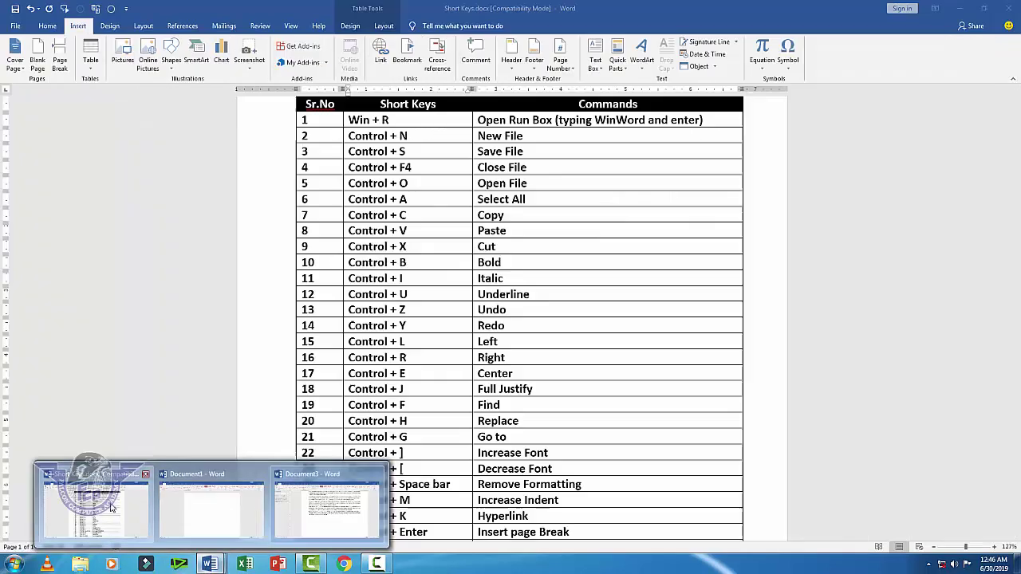
{"action": "left_click", "coordinate": [103, 502]}
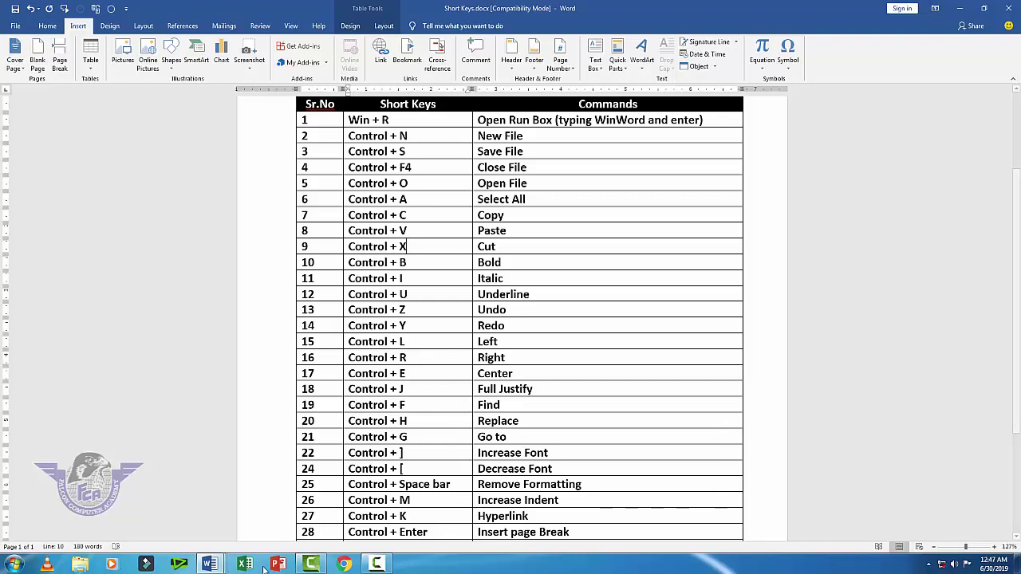
{"action": "left_click", "coordinate": [213, 565]}
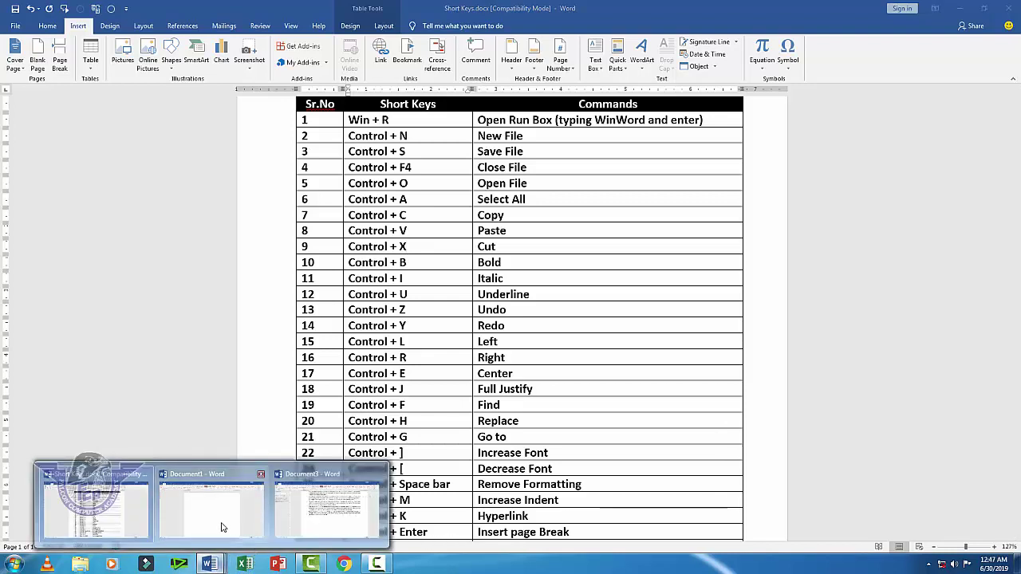
{"action": "left_click", "coordinate": [224, 528]}
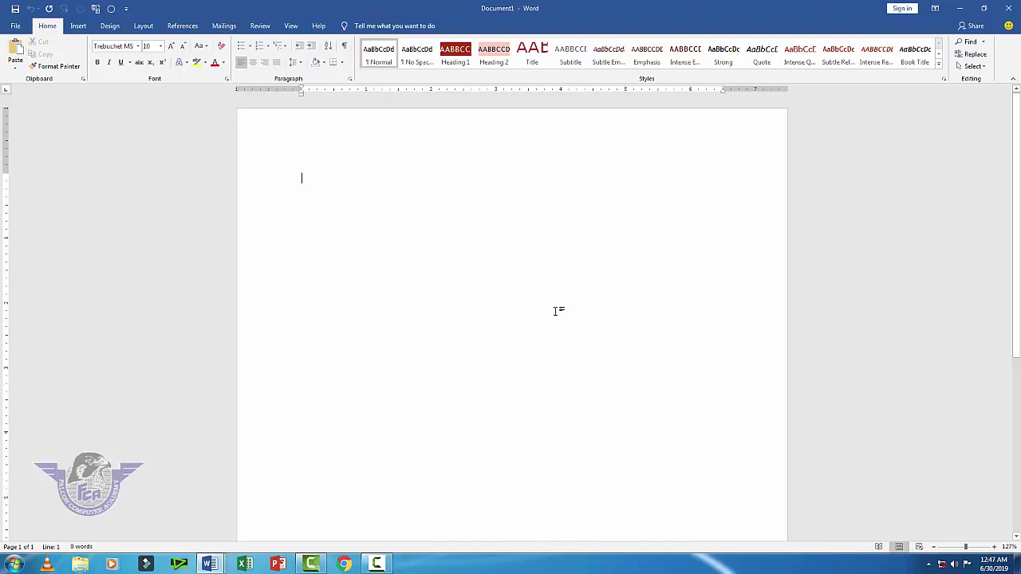
Add Ctrl+Enter page breaks until Document1 reaches 52 pages, then press Ctrl+G for Go To
{"action": "key", "text": "ctrl+Return"}
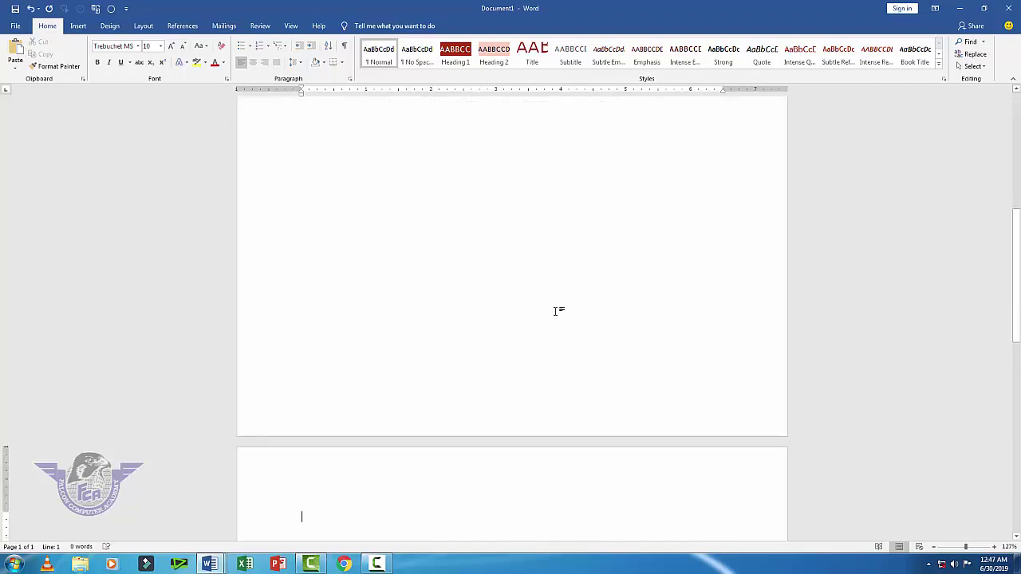
{"action": "key", "text": "ctrl+Return"}
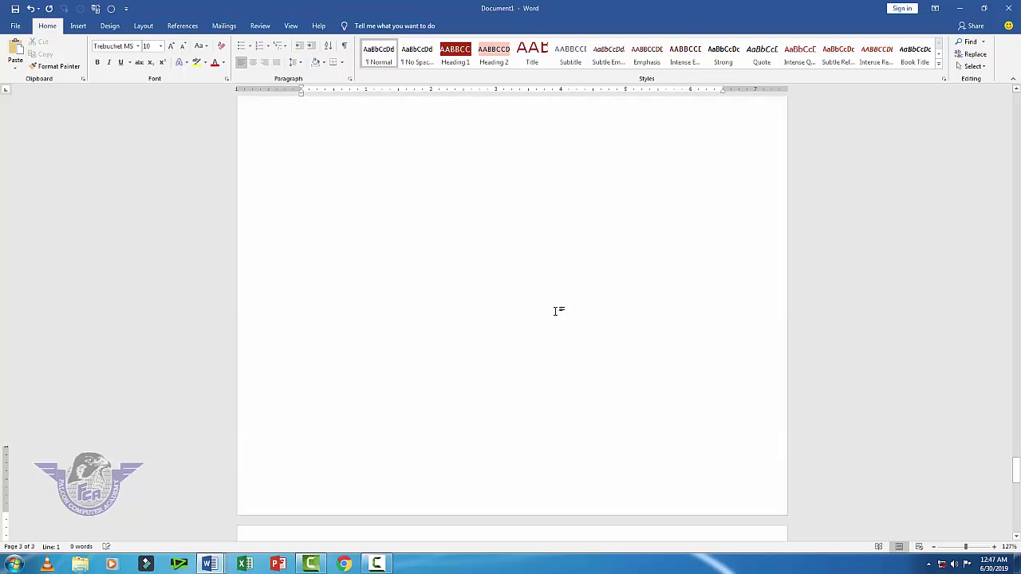
{"action": "key", "text": "ctrl+Return"}
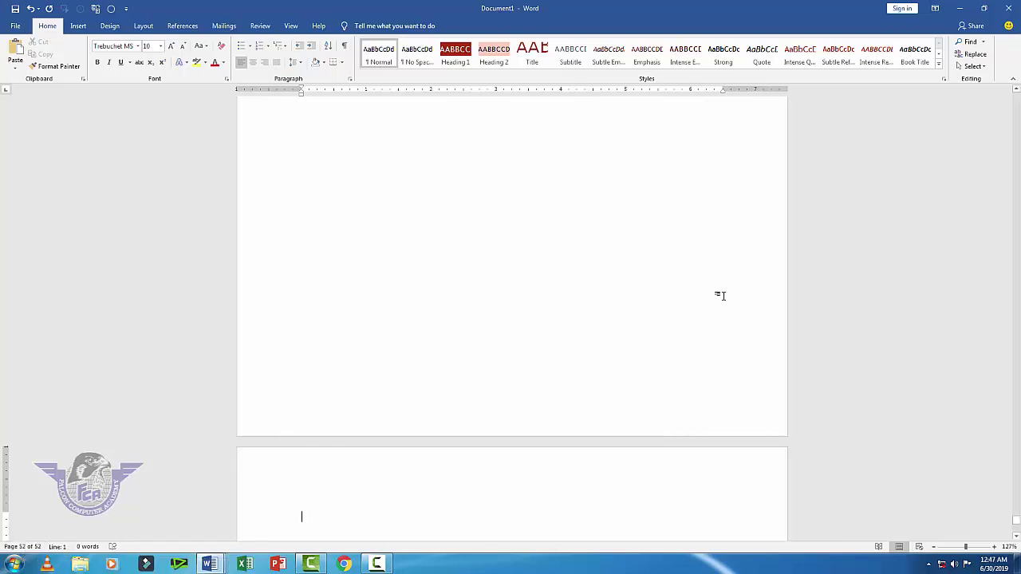
{"action": "key", "text": "ctrl+g"}
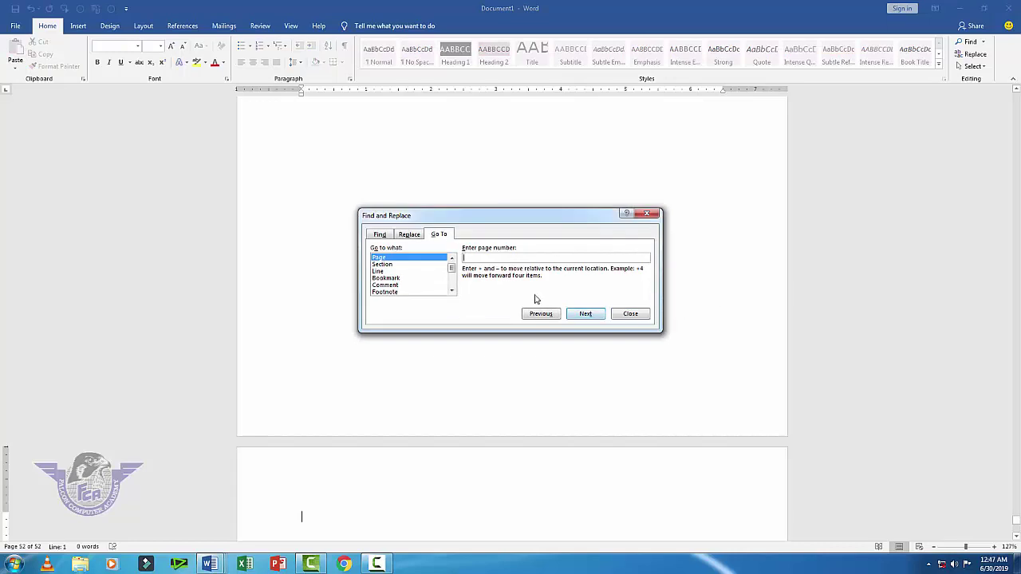
Use the Go To tab to jump to page 25, then to page 5
{"action": "left_click", "coordinate": [438, 240]}
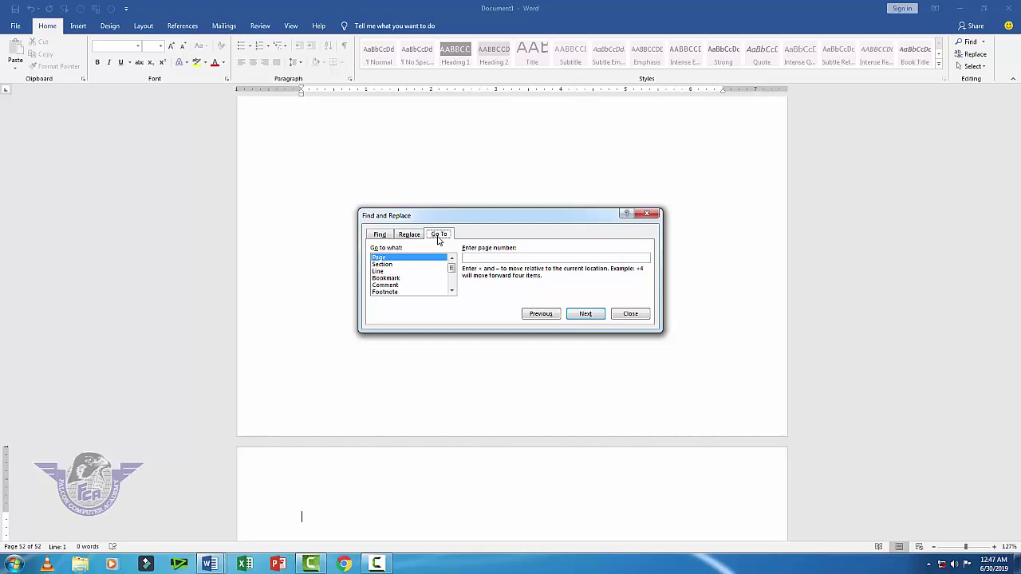
{"action": "left_click", "coordinate": [395, 257]}
{"action": "type", "text": "25"}
{"action": "left_click", "coordinate": [584, 313]}
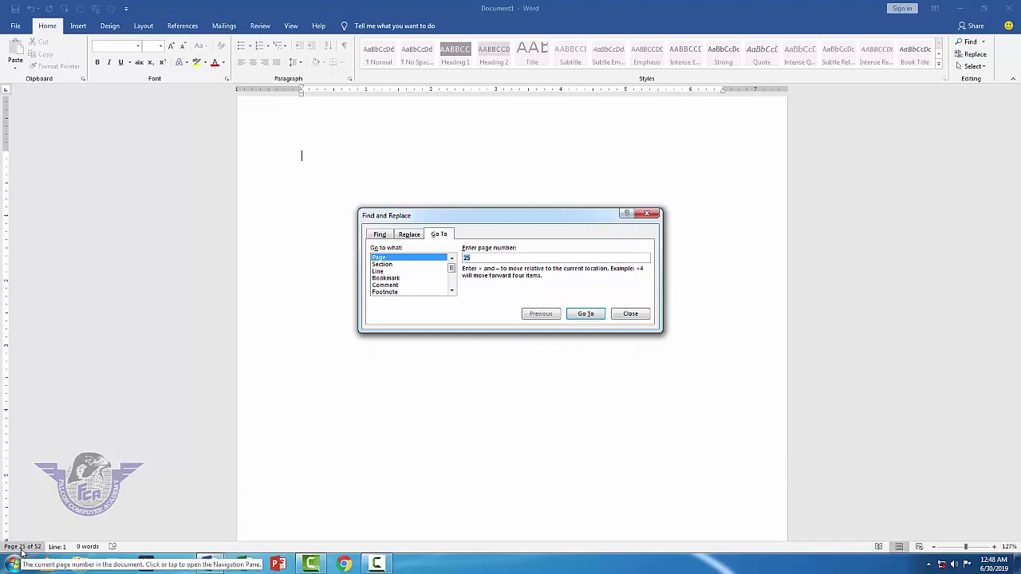
{"action": "type", "text": "5"}
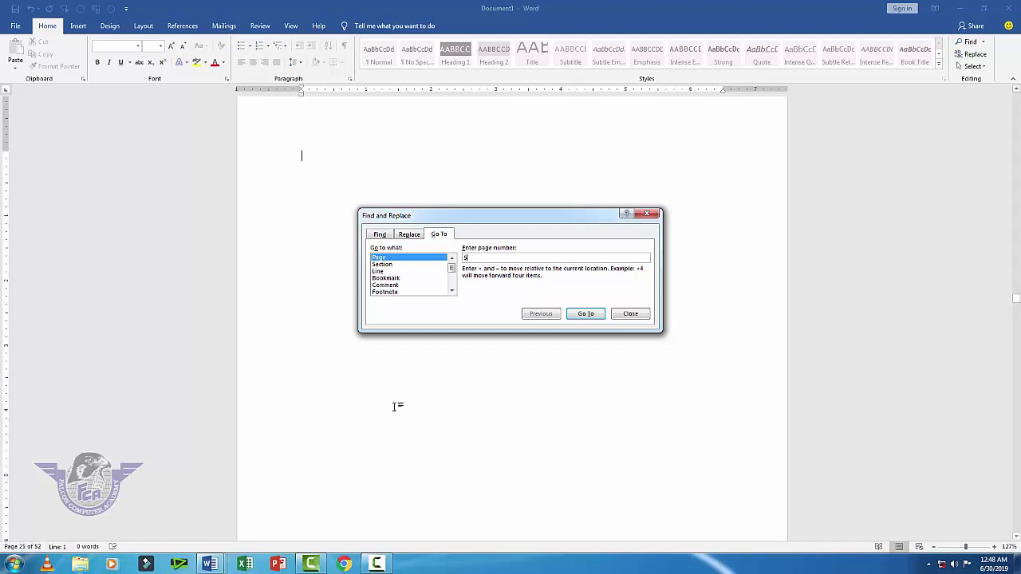
{"action": "left_click", "coordinate": [582, 318]}
Close the Find and Replace box and bring Short Keys.docx to the front
{"action": "left_click", "coordinate": [635, 317]}
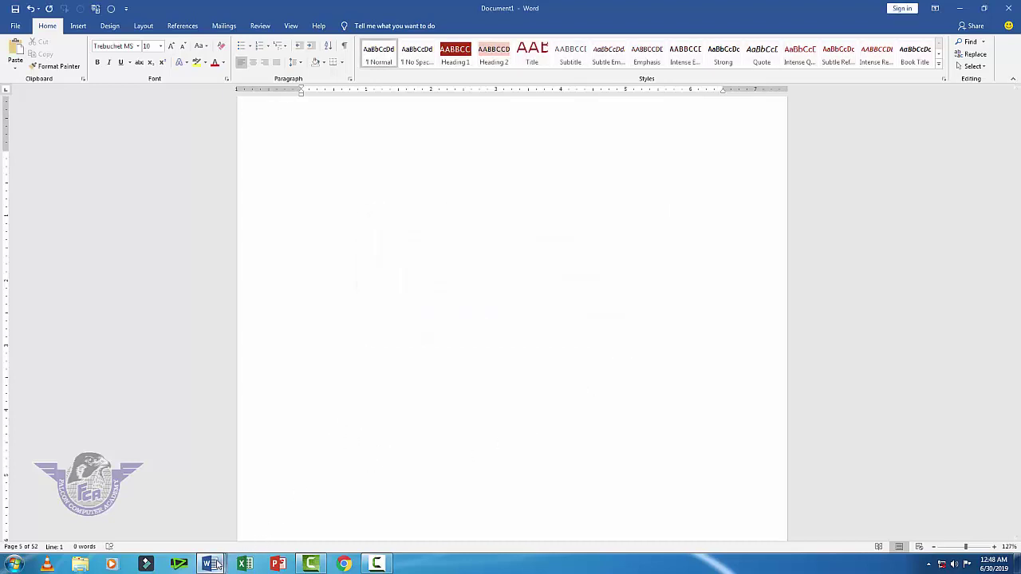
{"action": "mouse_move", "coordinate": [209, 564]}
{"action": "left_click", "coordinate": [96, 506]}
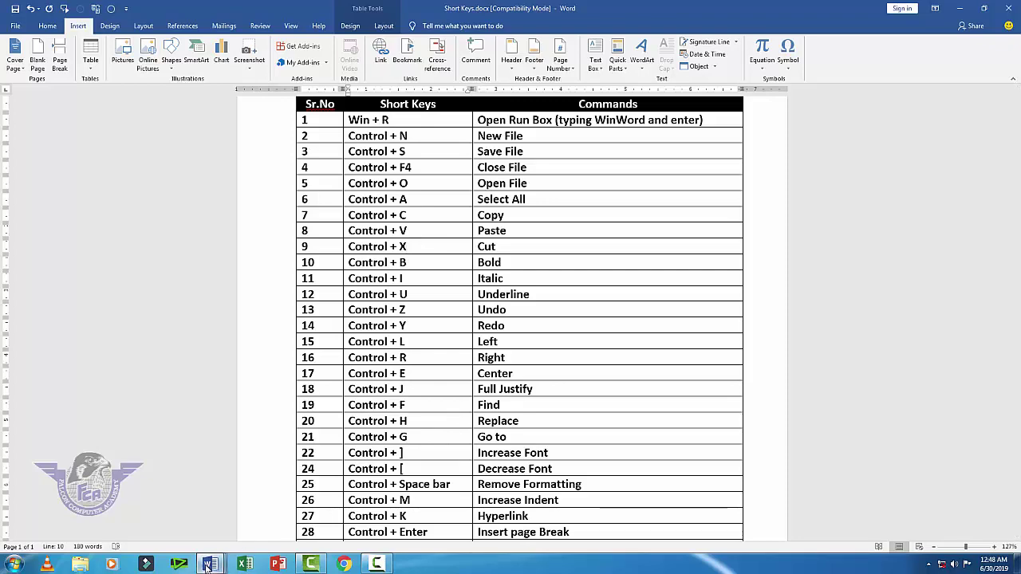
Select Document3's sample paragraphs and enlarge their font three steps with Ctrl+]
{"action": "mouse_move", "coordinate": [208, 566]}
{"action": "left_click", "coordinate": [337, 520]}
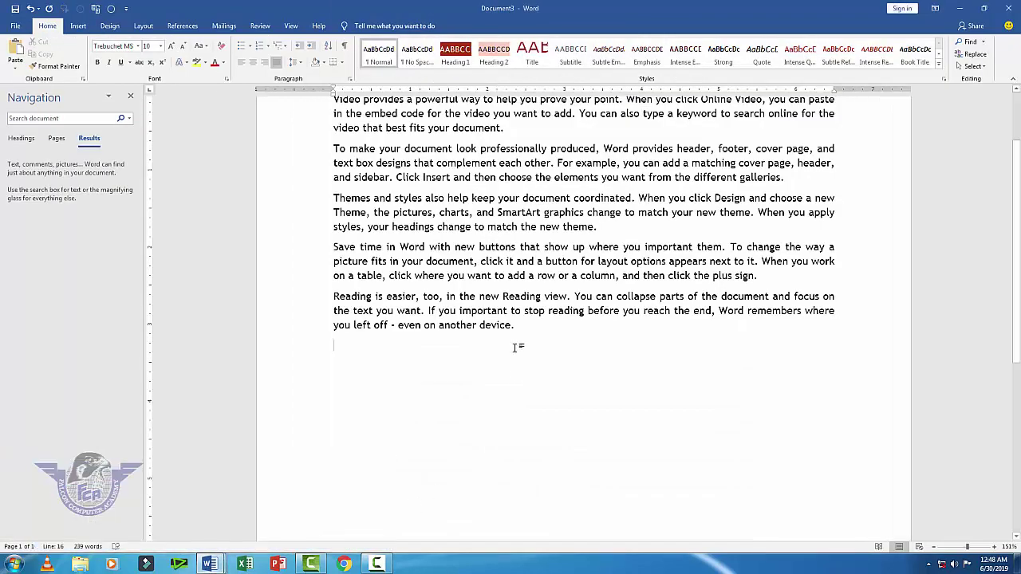
{"action": "left_click_drag", "start_coordinate": [515, 347], "coordinate": [511, 94]}
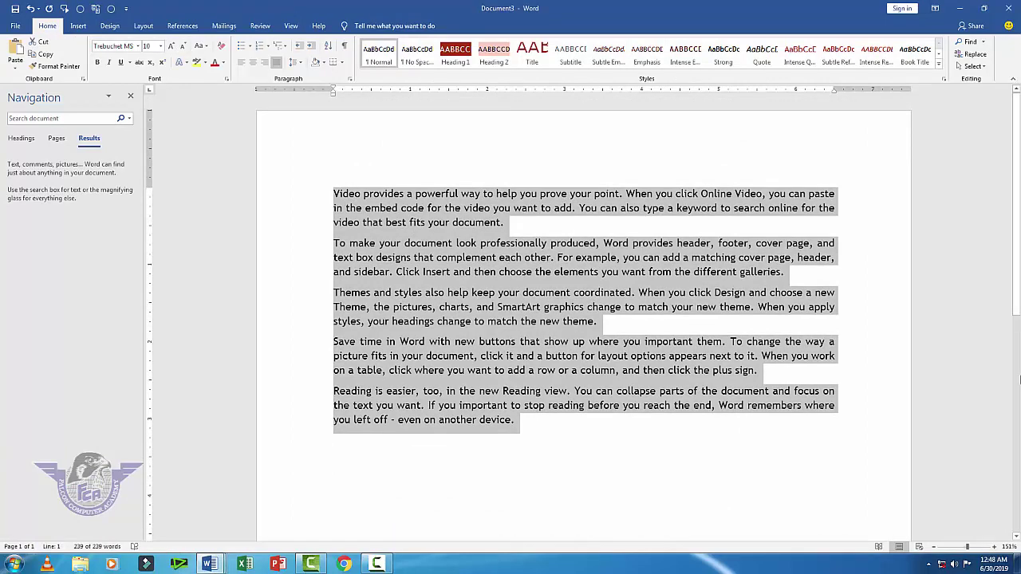
{"action": "key", "text": "ctrl+bracketright"}
{"action": "key", "text": "ctrl+bracketright"}
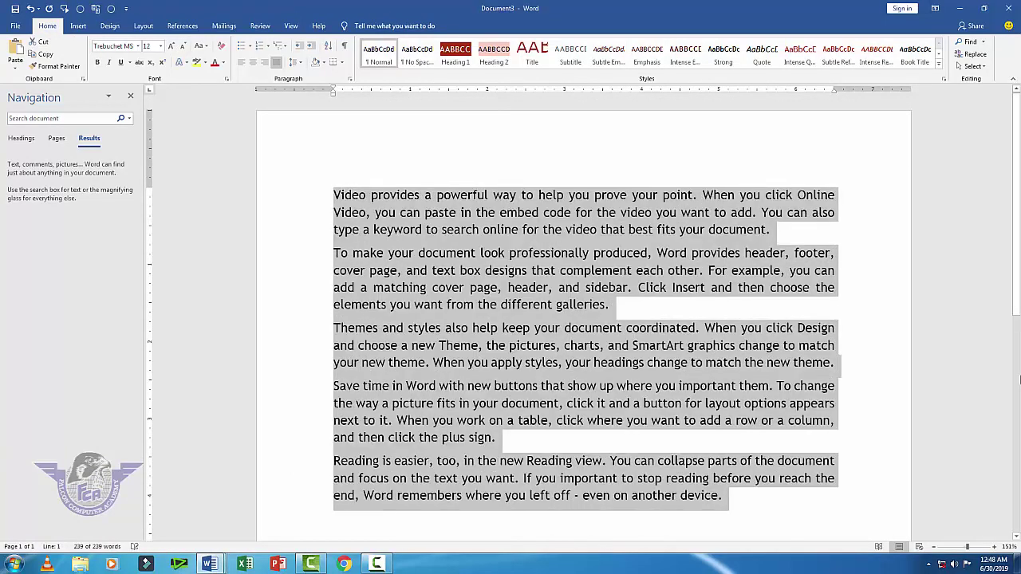
{"action": "key", "text": "ctrl+bracketright"}
{"action": "key", "text": "ctrl+bracketright"}
{"action": "key", "text": "ctrl+bracketright"}
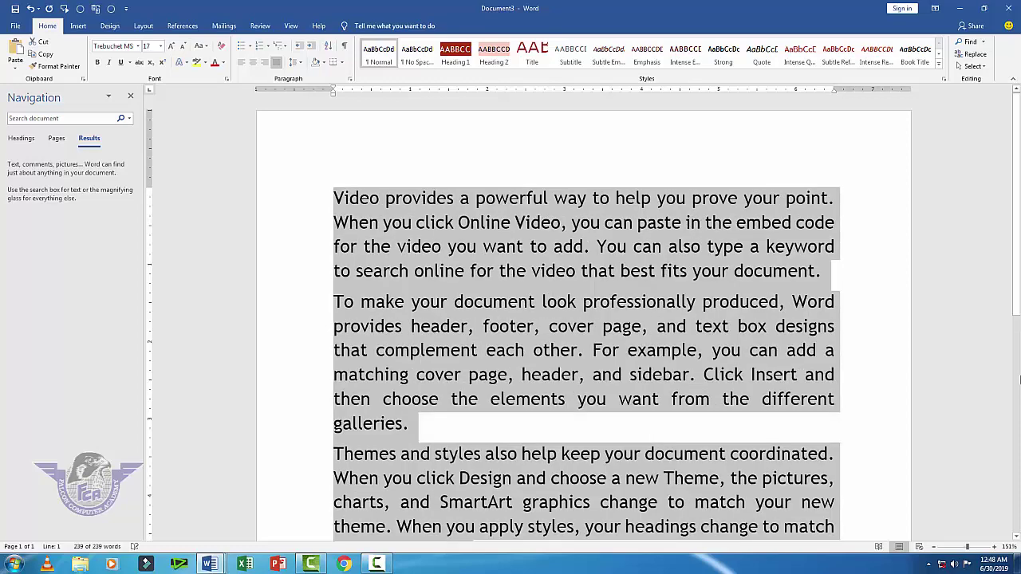
{"action": "key", "text": "ctrl+bracketright"}
{"action": "key", "text": "ctrl+bracketright"}
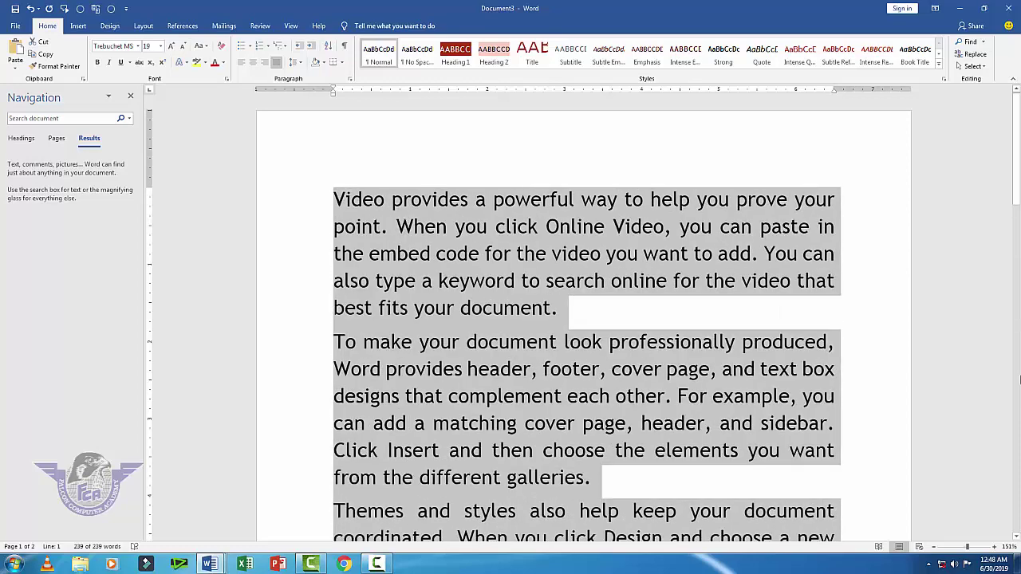
Shrink the font three steps with Ctrl+[, then enlarge it two steps again
{"action": "key", "text": "ctrl+bracketleft"}
{"action": "key", "text": "ctrl+bracketleft"}
{"action": "key", "text": "ctrl+bracketleft"}
{"action": "key", "text": "ctrl+bracketleft"}
{"action": "key", "text": "ctrl+bracketleft"}
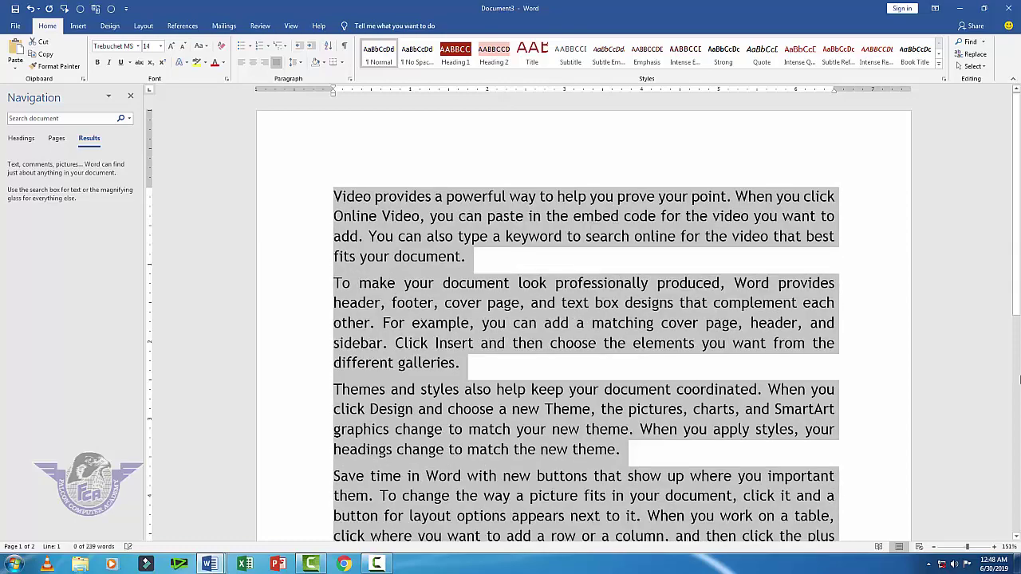
{"action": "key", "text": "ctrl+bracketleft"}
{"action": "key", "text": "ctrl+bracketleft"}
{"action": "key", "text": "ctrl+bracketleft"}
{"action": "key", "text": "ctrl+bracketleft"}
{"action": "key", "text": "ctrl+bracketleft"}
{"action": "key", "text": "ctrl+bracketleft"}
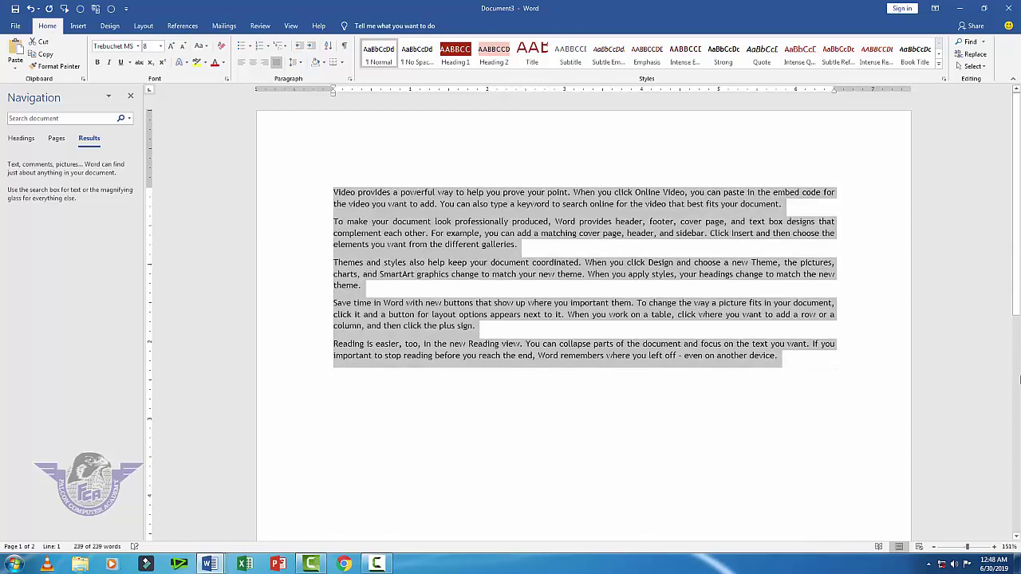
{"action": "key", "text": "ctrl+bracketleft"}
{"action": "key", "text": "ctrl+bracketleft"}
{"action": "key", "text": "ctrl+bracketleft"}
{"action": "key", "text": "ctrl+bracketleft"}
{"action": "key", "text": "ctrl+bracketleft"}
{"action": "key", "text": "ctrl+bracketleft"}
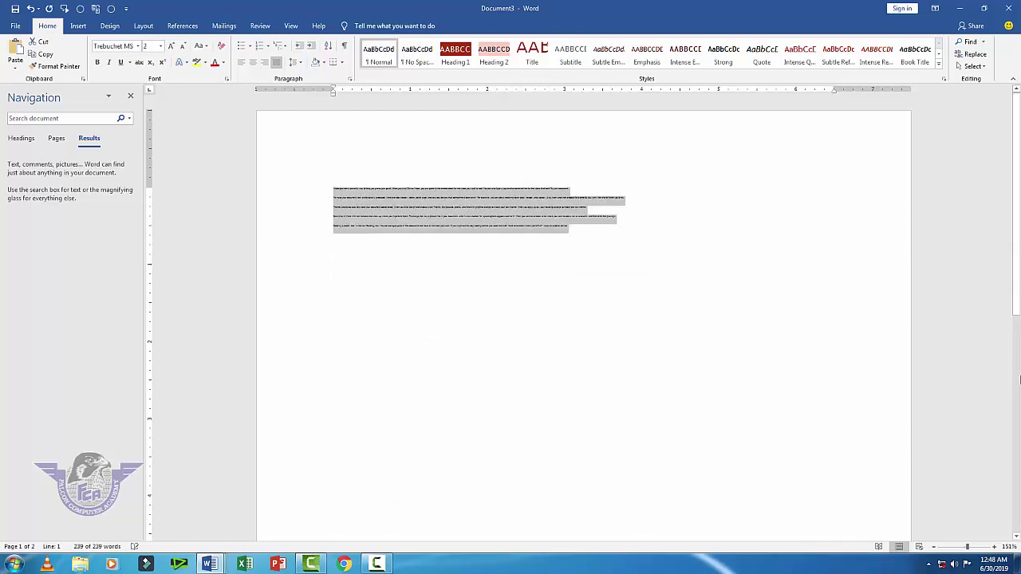
{"action": "key", "text": "ctrl+bracketright"}
{"action": "key", "text": "ctrl+bracketright"}
{"action": "key", "text": "ctrl+bracketright"}
{"action": "key", "text": "ctrl+bracketright"}
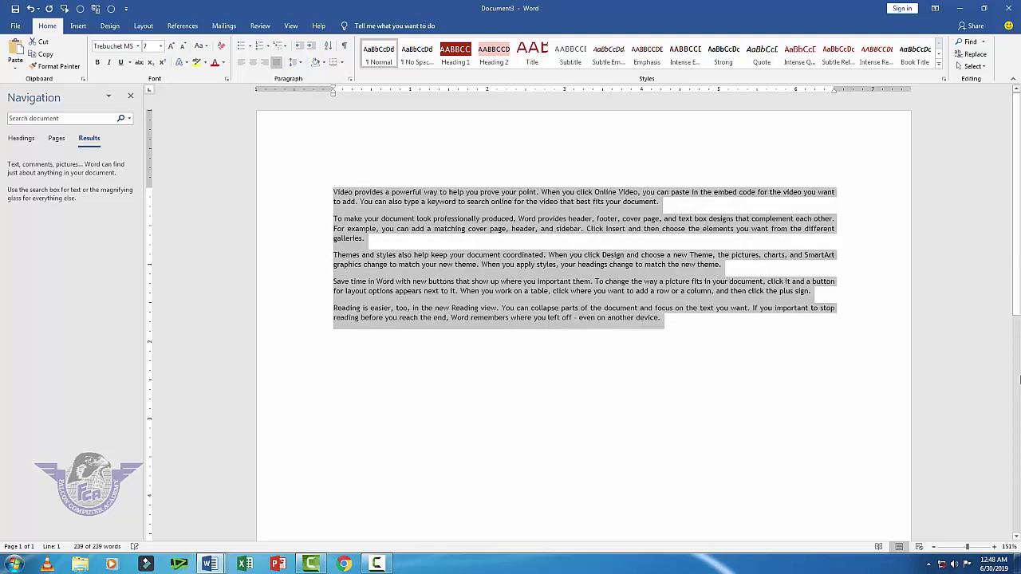
{"action": "key", "text": "ctrl+bracketright"}
{"action": "key", "text": "ctrl+bracketright"}
{"action": "key", "text": "ctrl+bracketright"}
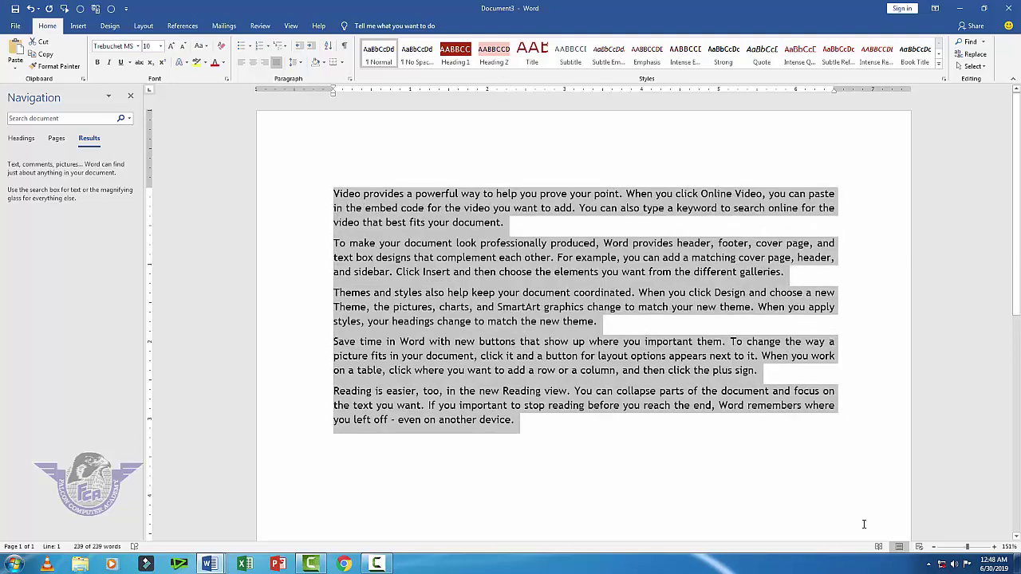
Bring Short Keys.docx forward and scroll to the table's last rows, 29 and 30
{"action": "left_click", "coordinate": [214, 565]}
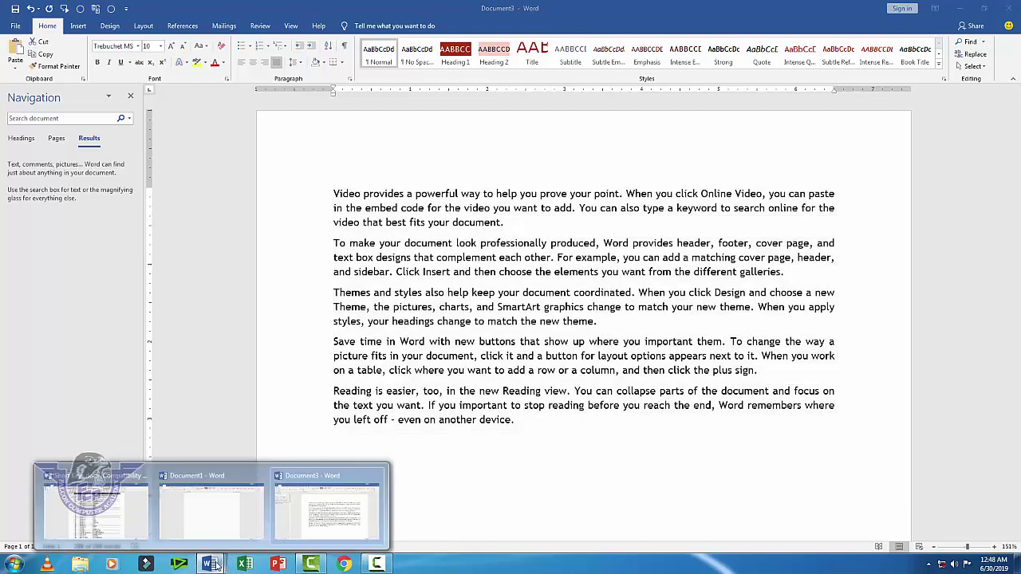
{"action": "left_click", "coordinate": [95, 515]}
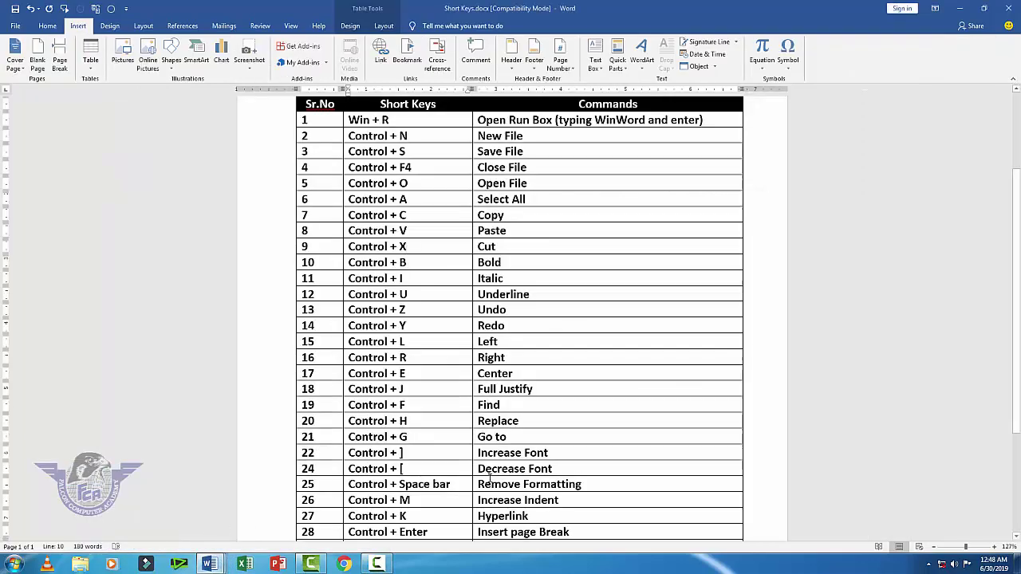
{"action": "scroll", "coordinate": [450, 477], "scroll_direction": "down", "scroll_amount": 1}
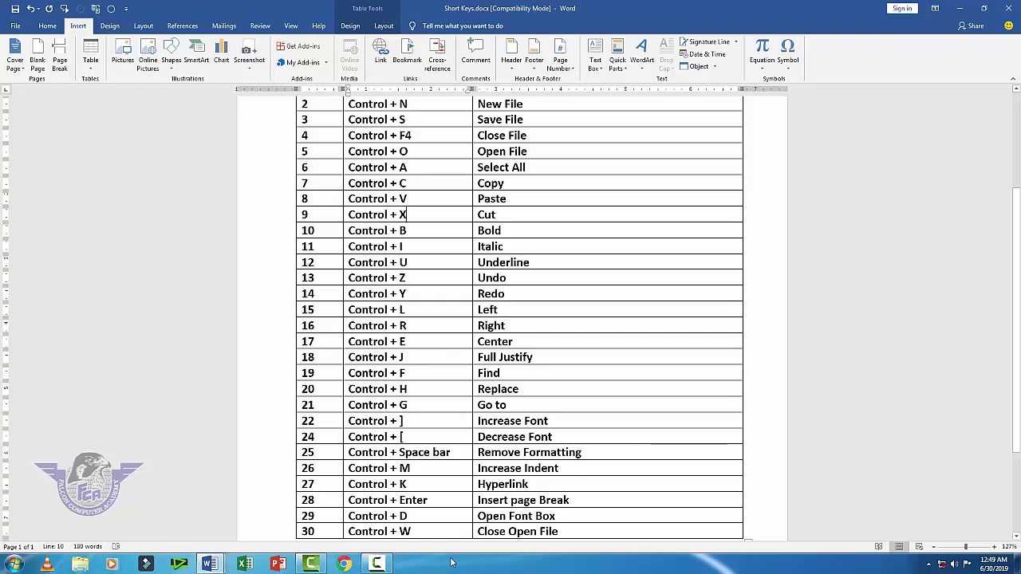
{"action": "left_click", "coordinate": [218, 564]}
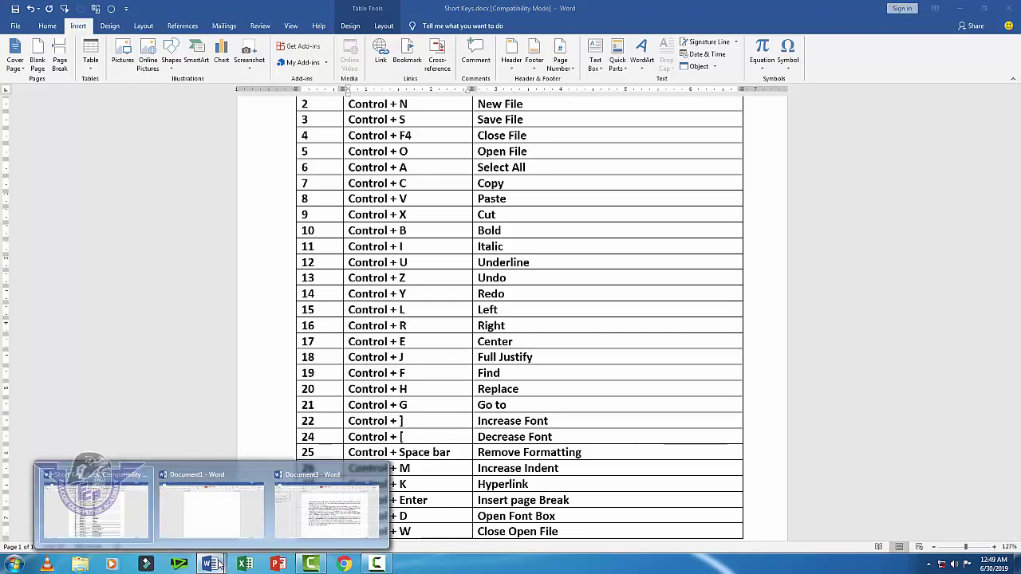
Select all the practice text in Document3 and make it bold, italic and underlined
{"action": "left_click", "coordinate": [327, 507]}
{"action": "left_click_drag", "start_coordinate": [550, 437], "coordinate": [275, 188]}
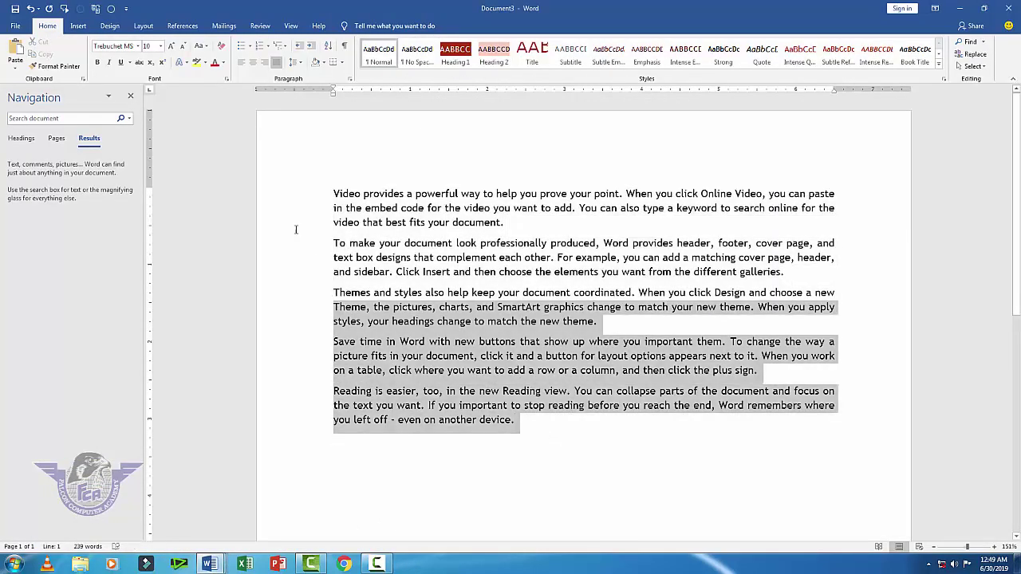
{"action": "left_click", "coordinate": [98, 62]}
{"action": "left_click", "coordinate": [110, 62]}
{"action": "left_click", "coordinate": [120, 62]}
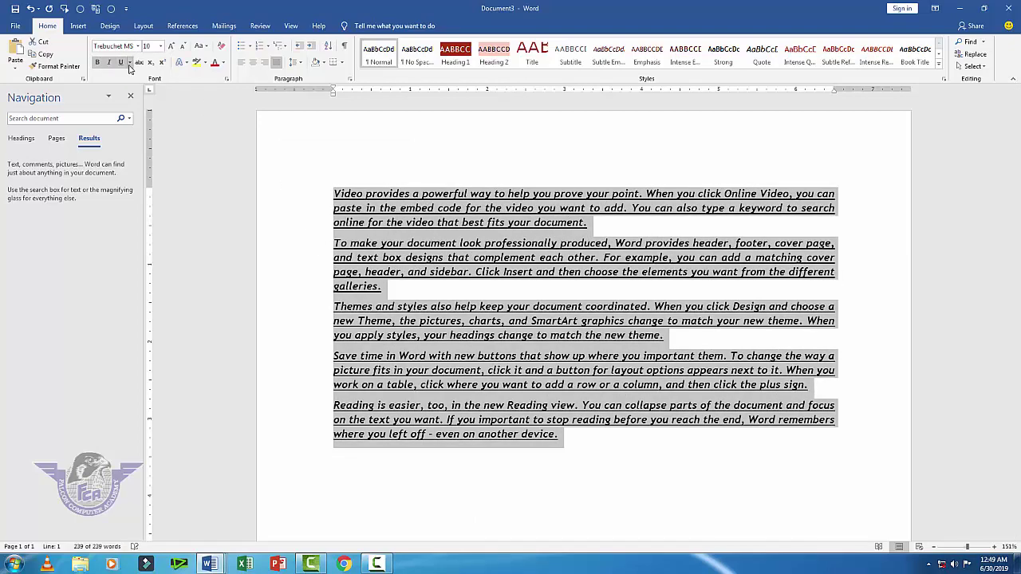
Colour the text dark red at 14 pt, then clear all formatting with Ctrl+Space
{"action": "left_click", "coordinate": [215, 62]}
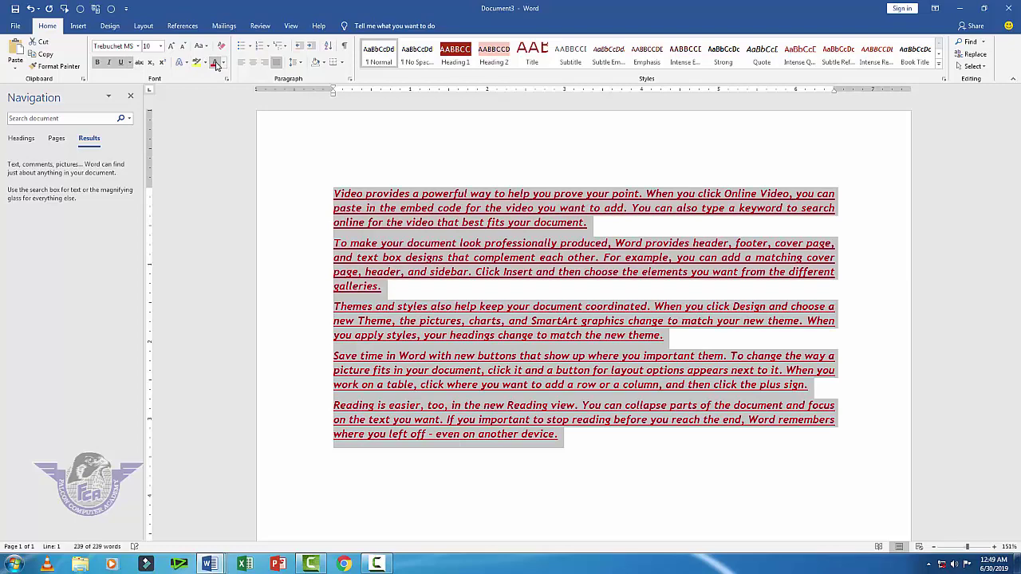
{"action": "left_click", "coordinate": [169, 46]}
{"action": "left_click", "coordinate": [170, 46]}
{"action": "left_click", "coordinate": [170, 46]}
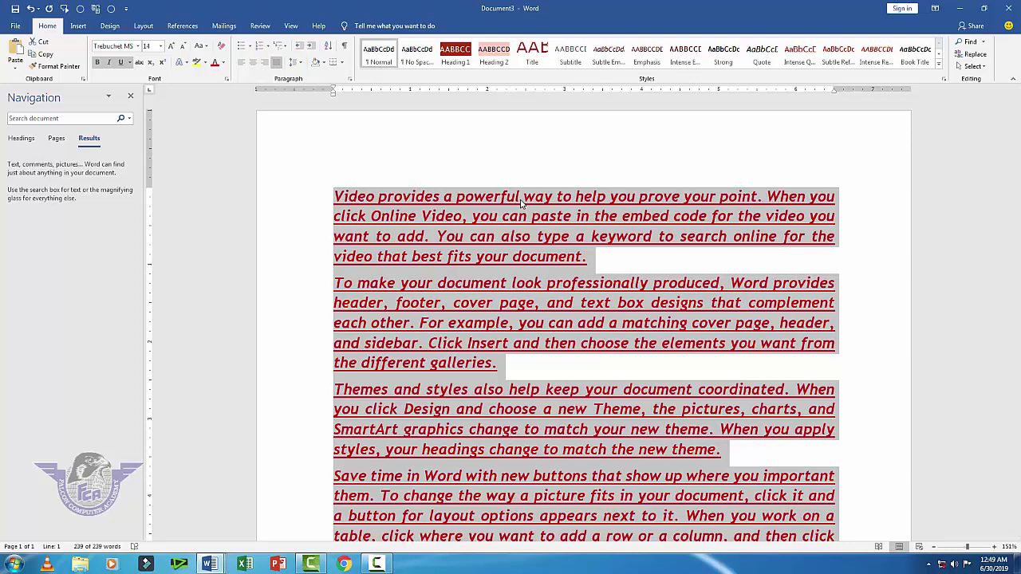
{"action": "key", "text": "ctrl+space"}
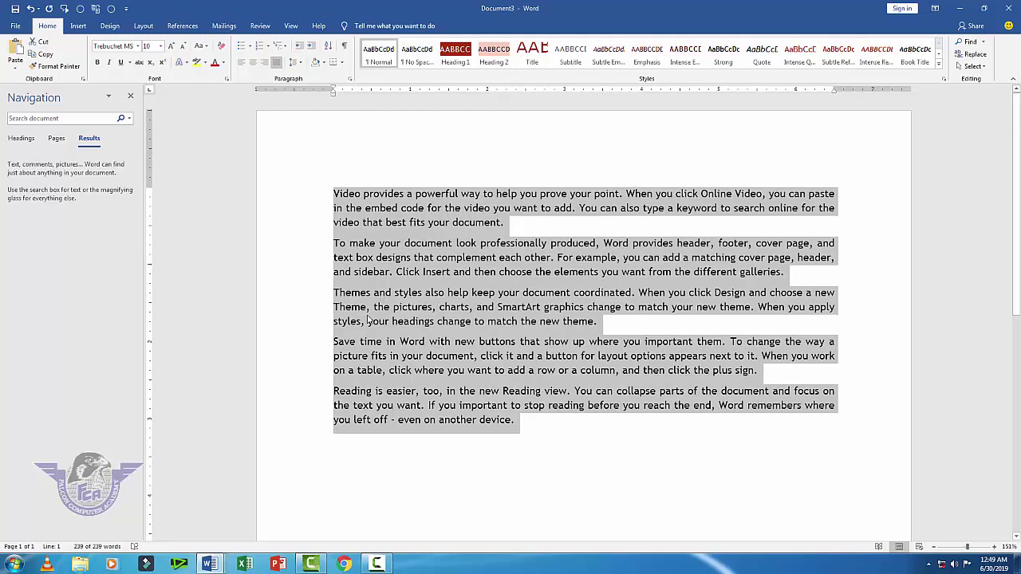
Give the last practice paragraph a hanging indent and bring up the shortcuts table
{"action": "key", "text": "ctrl+z"}
{"action": "left_click", "coordinate": [377, 490]}
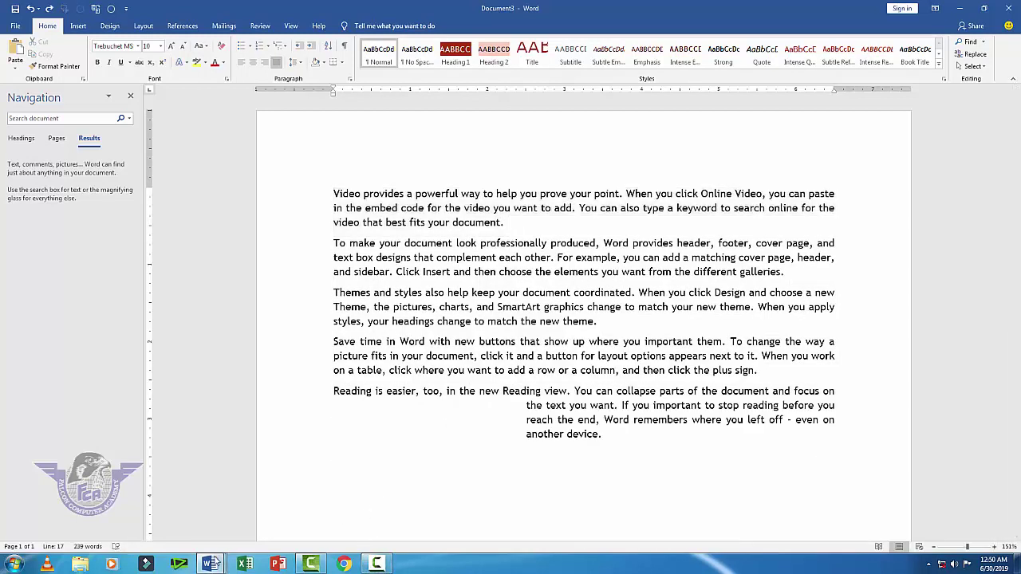
{"action": "mouse_move", "coordinate": [196, 558]}
{"action": "left_click", "coordinate": [112, 518]}
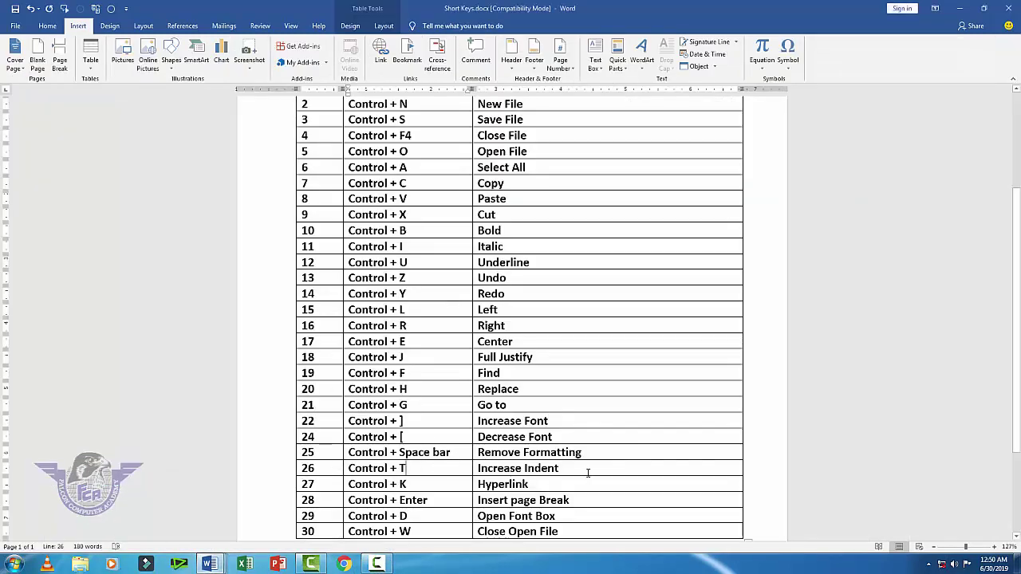
Give the first paragraph a two-step hanging indent with Ctrl+T, then return to Short Keys.docx
{"action": "key", "text": "alt+Tab"}
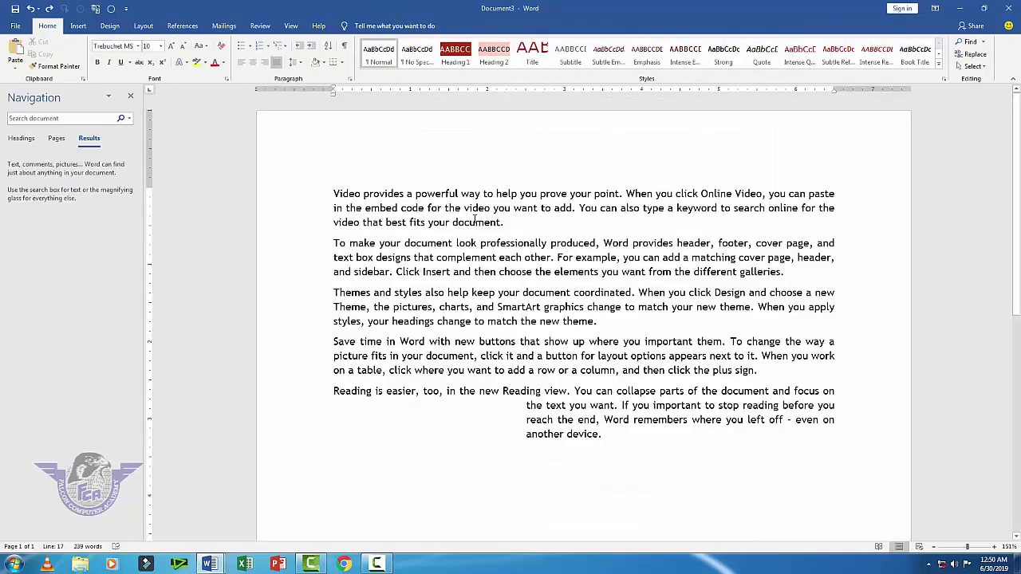
{"action": "left_click_drag", "start_coordinate": [502, 223], "coordinate": [351, 197]}
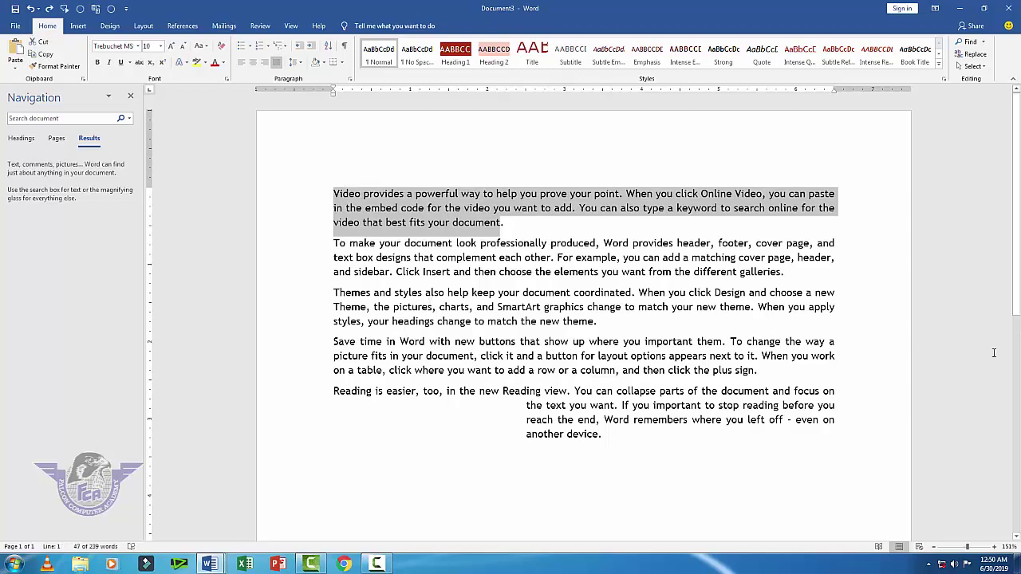
{"action": "key", "text": "ctrl+t"}
{"action": "key", "text": "ctrl+t"}
{"action": "key", "text": "ctrl+t"}
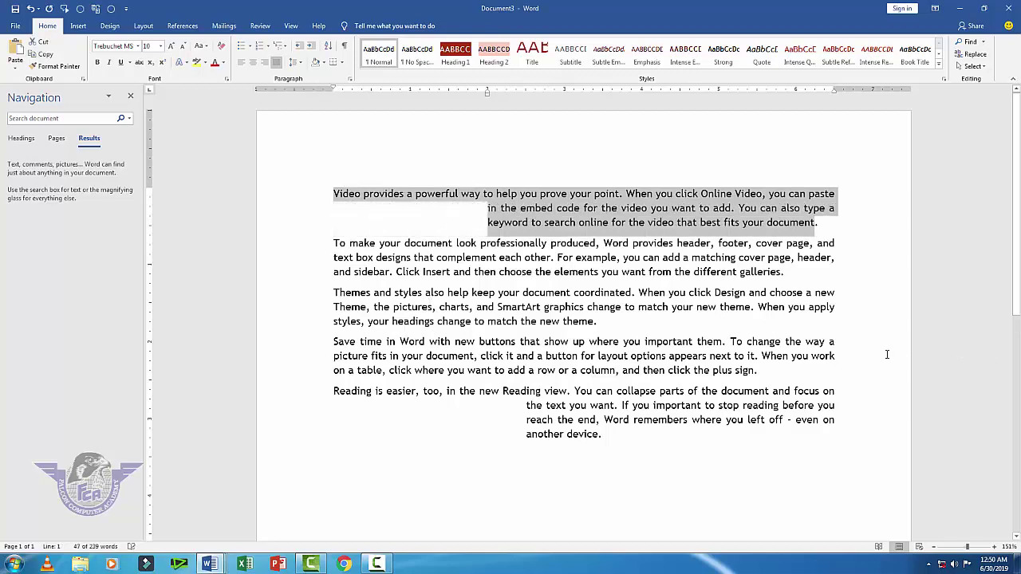
{"action": "key", "text": "ctrl+t"}
{"action": "key", "text": "ctrl+t"}
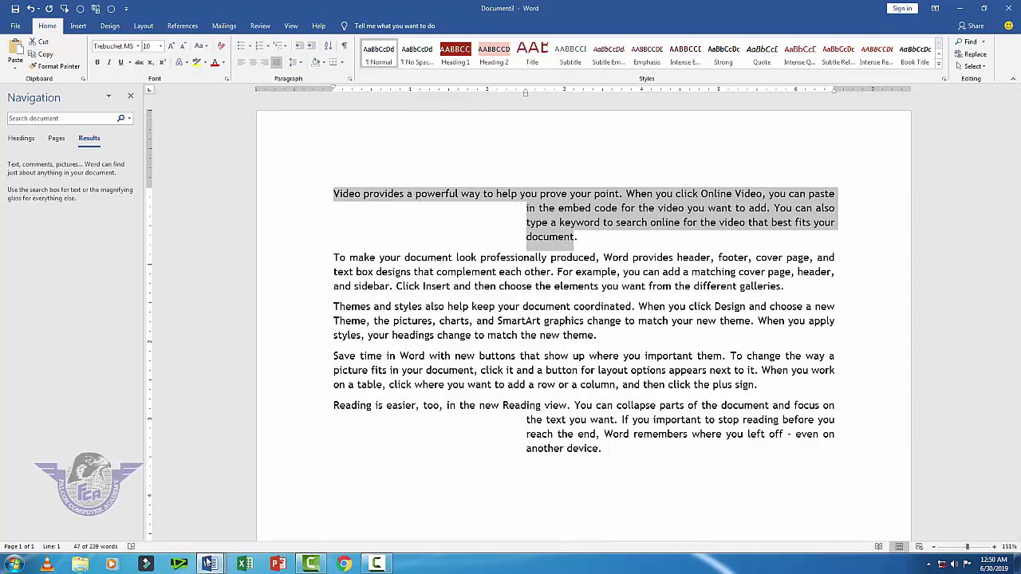
{"action": "left_click", "coordinate": [209, 563]}
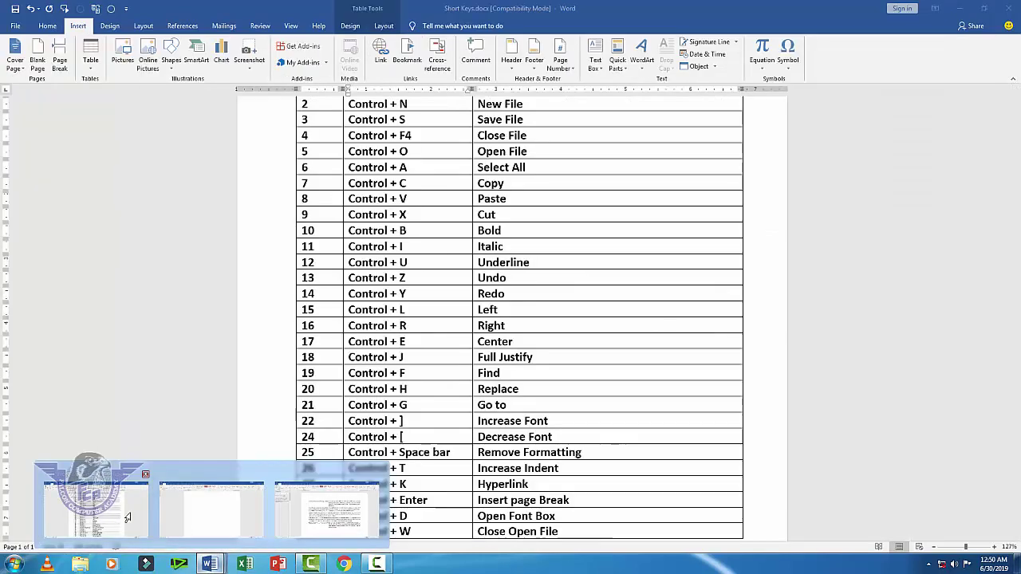
{"action": "left_click", "coordinate": [91, 507]}
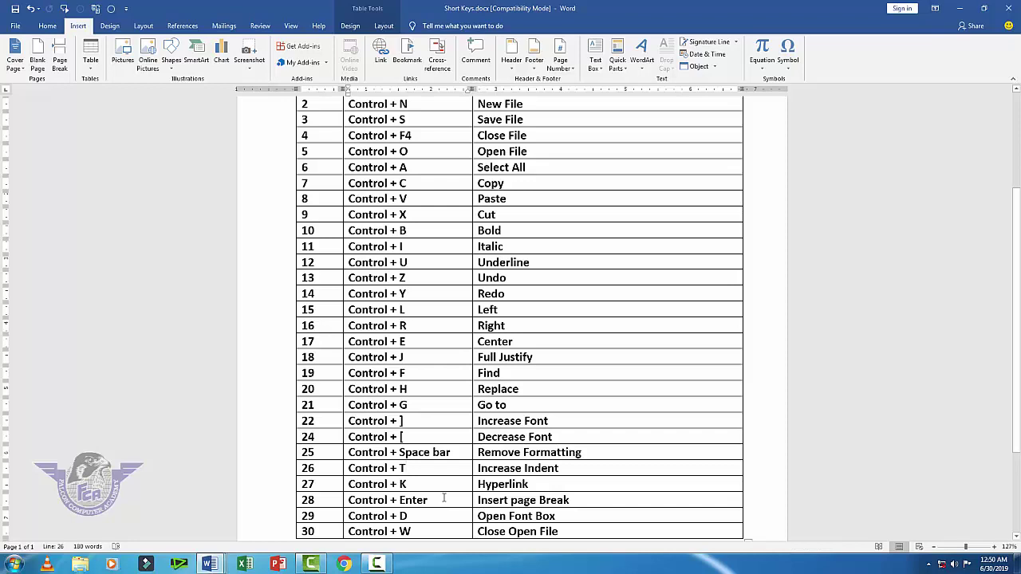
In Document1, insert a hyperlink to file button.docx via Ctrl+K
{"action": "mouse_move", "coordinate": [212, 564]}
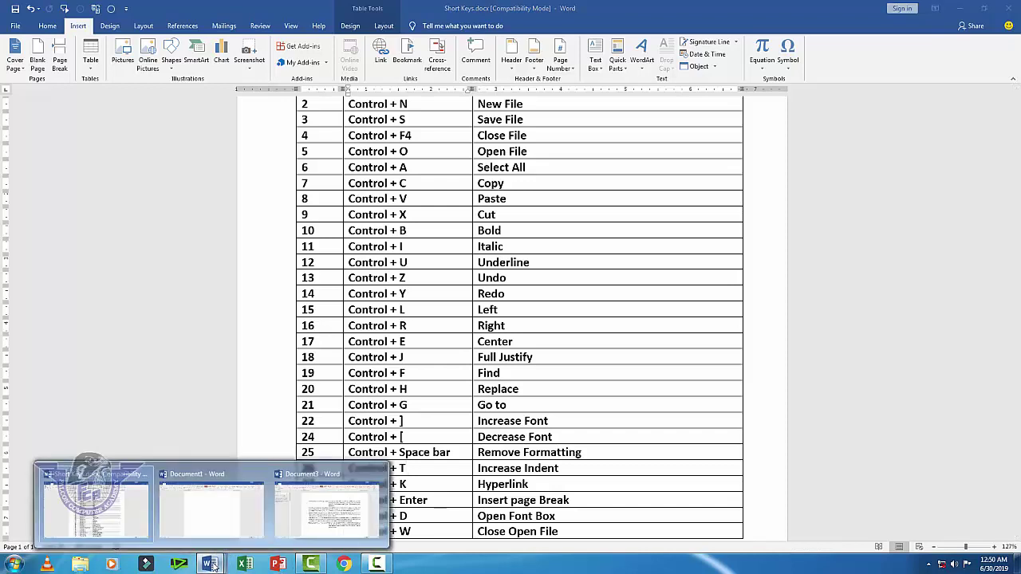
{"action": "left_click", "coordinate": [226, 519]}
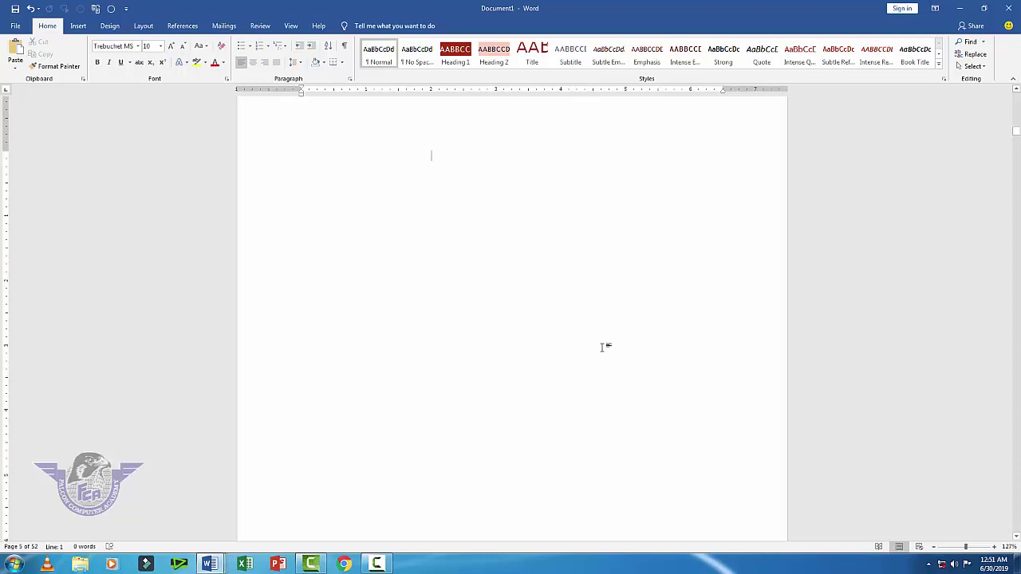
{"action": "key", "text": "ctrl+k"}
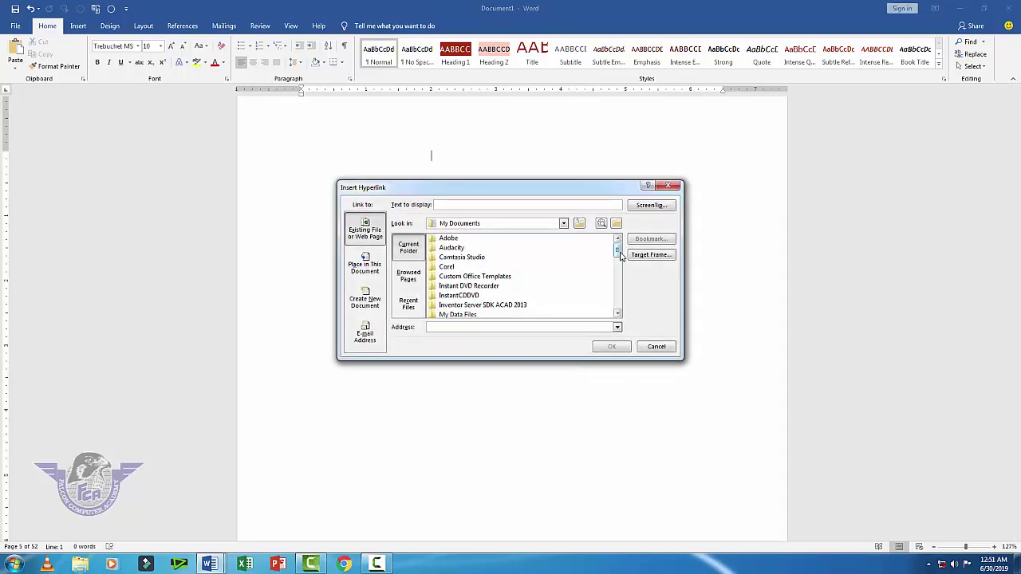
{"action": "left_click_drag", "start_coordinate": [618, 248], "coordinate": [587, 309]}
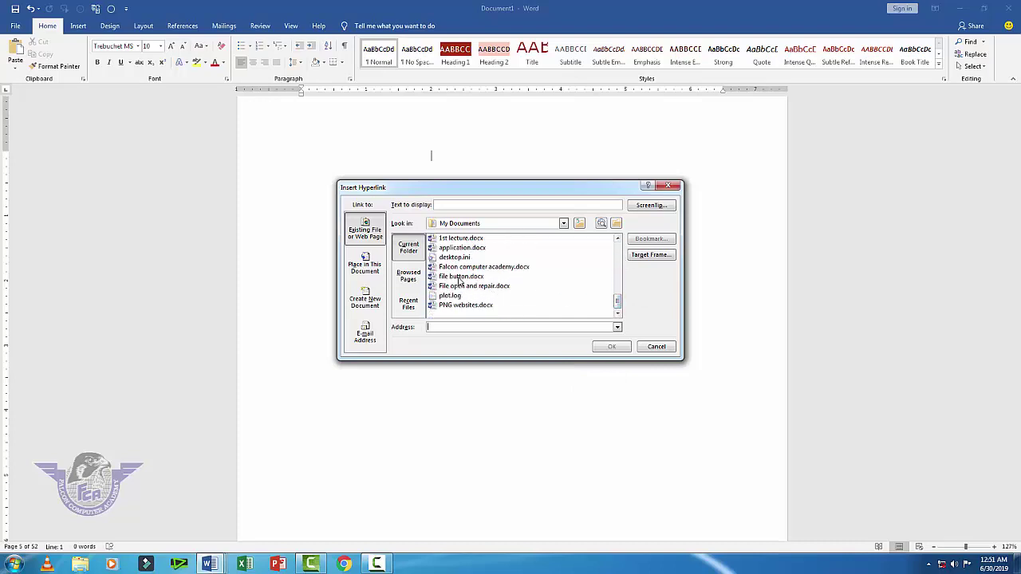
{"action": "left_click", "coordinate": [461, 276]}
{"action": "left_click", "coordinate": [610, 346]}
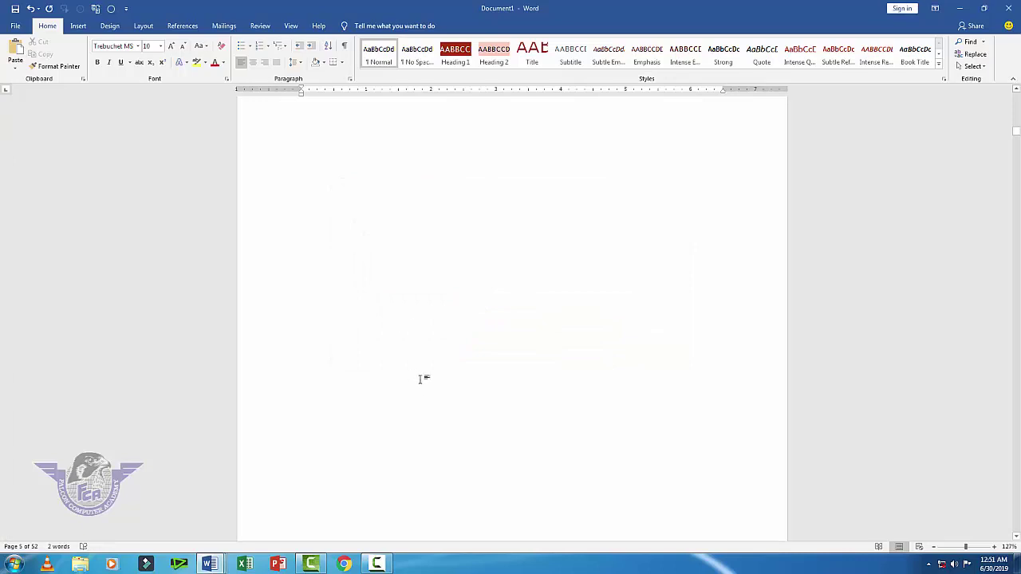
{"action": "scroll", "coordinate": [423, 375], "scroll_direction": "up", "scroll_amount": 10}
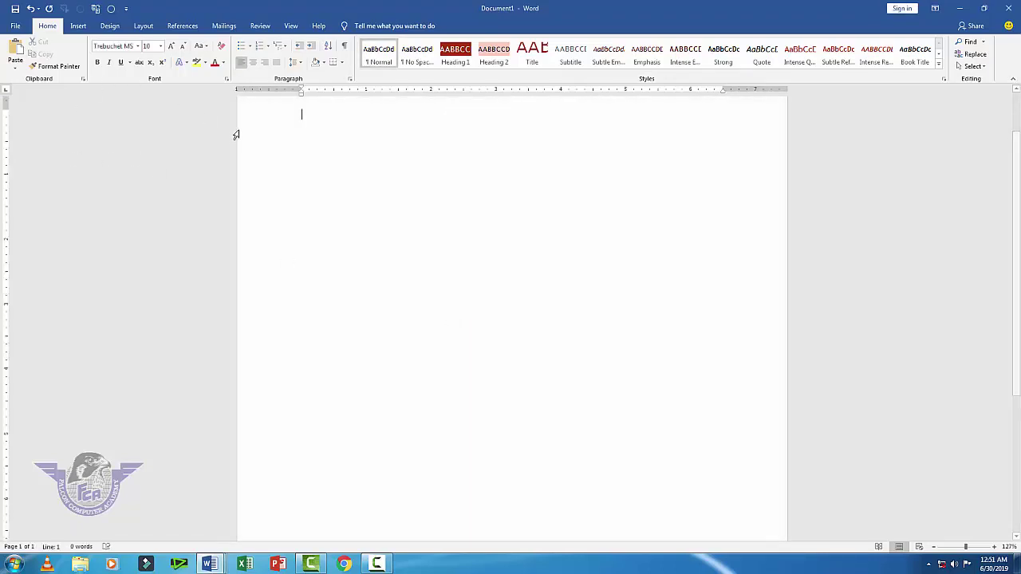
Insert another hyperlink, this time to 1st lecture ms word 2016.docx
{"action": "key", "text": "ctrl+k"}
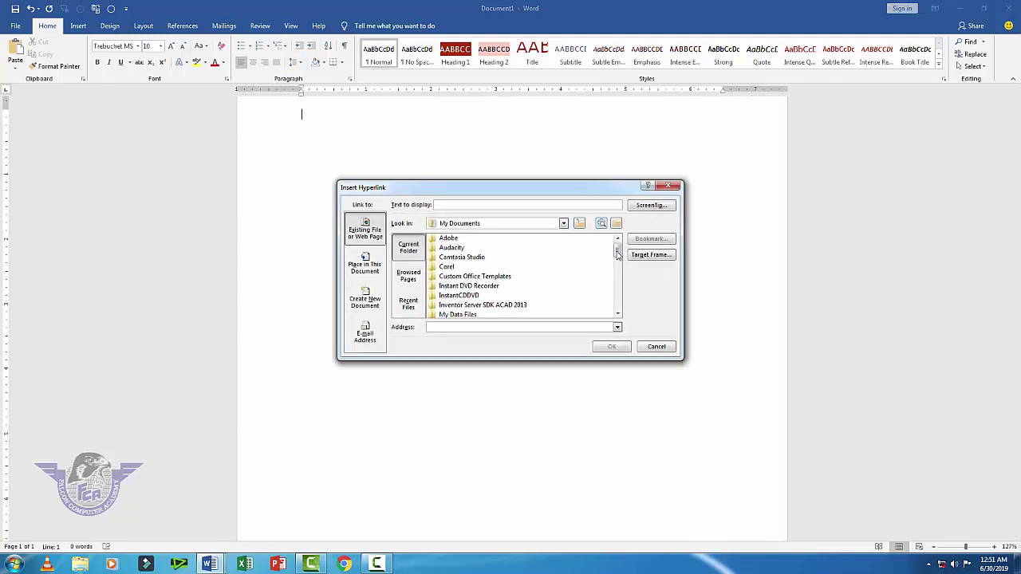
{"action": "left_click_drag", "start_coordinate": [617, 244], "coordinate": [618, 281]}
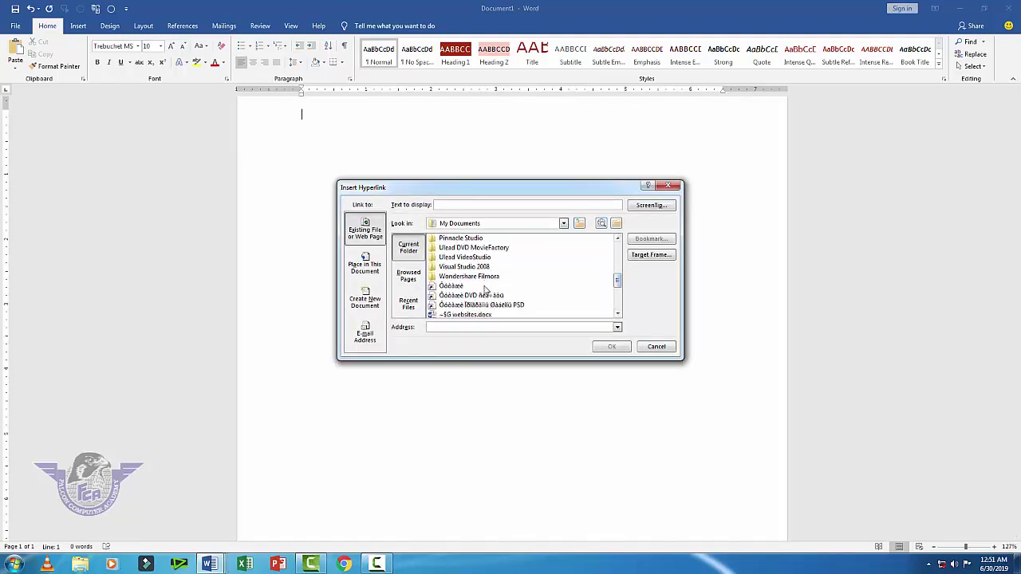
{"action": "left_click", "coordinate": [485, 285]}
{"action": "left_click", "coordinate": [482, 286]}
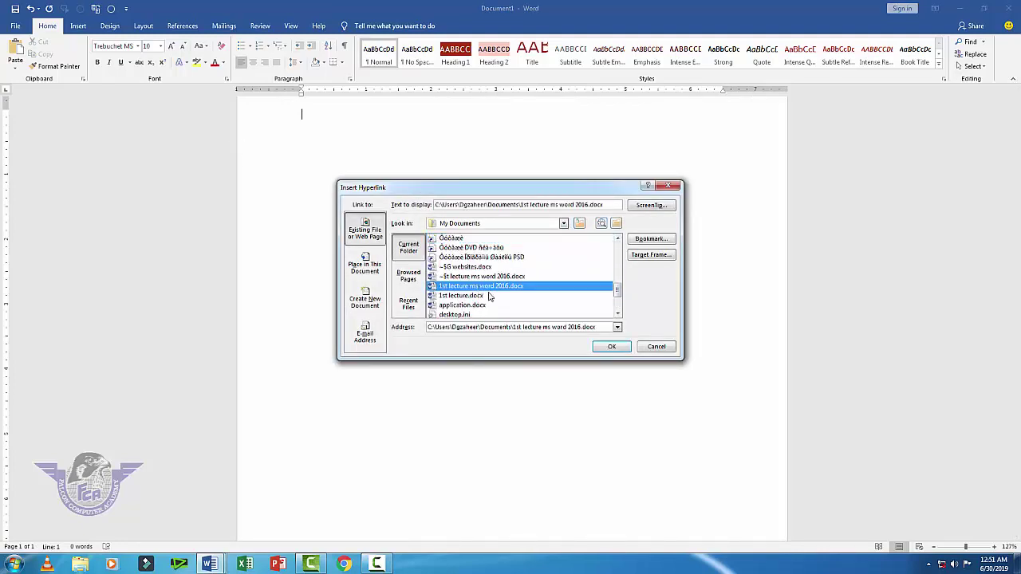
{"action": "left_click", "coordinate": [613, 346]}
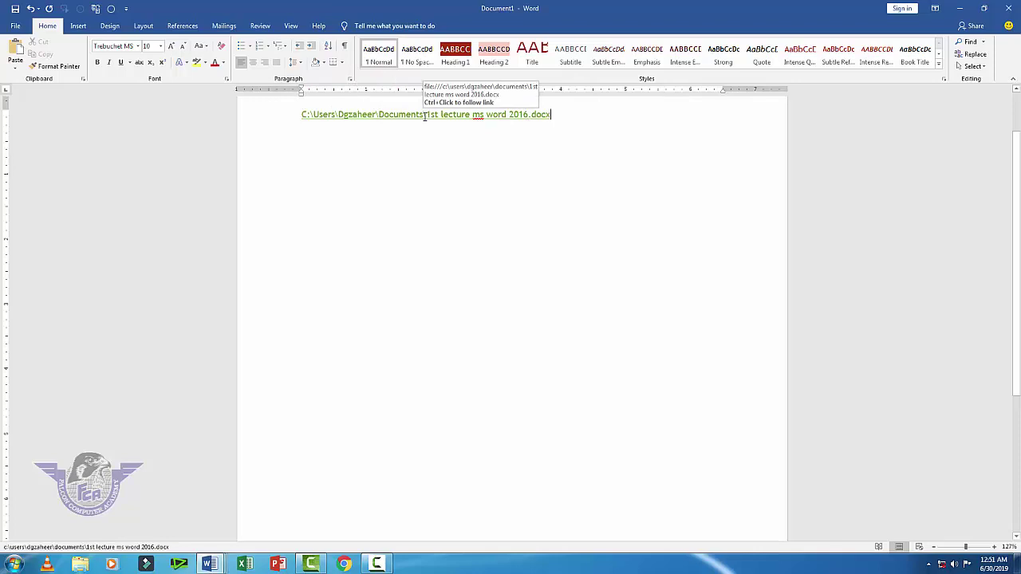
Open 1st lecture ms word 2016.docx through its link, then scroll Short Keys.docx to row 28
{"action": "left_click", "coordinate": [425, 115], "text": "ctrl"}
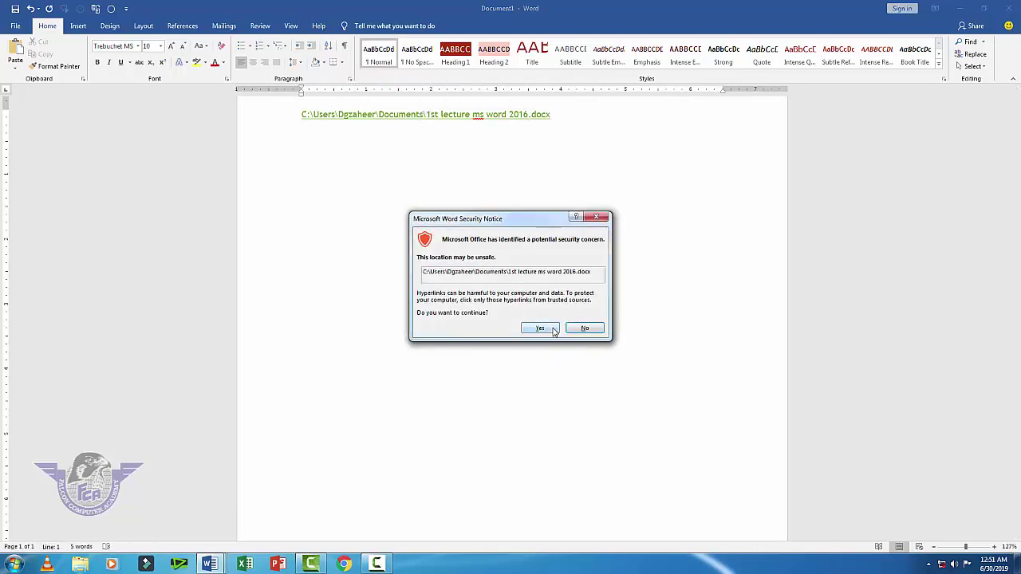
{"action": "left_click", "coordinate": [549, 329]}
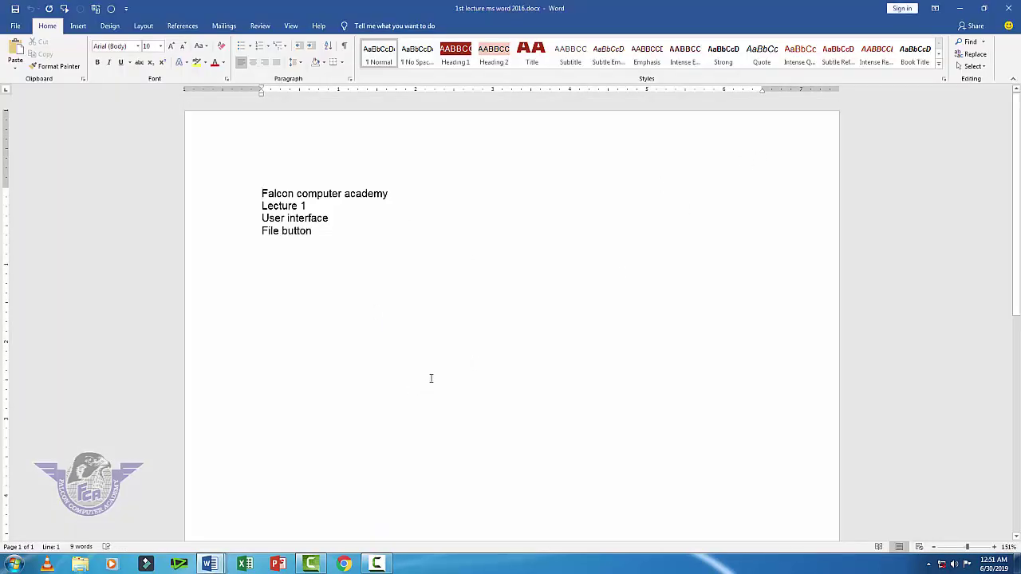
{"action": "mouse_move", "coordinate": [204, 562]}
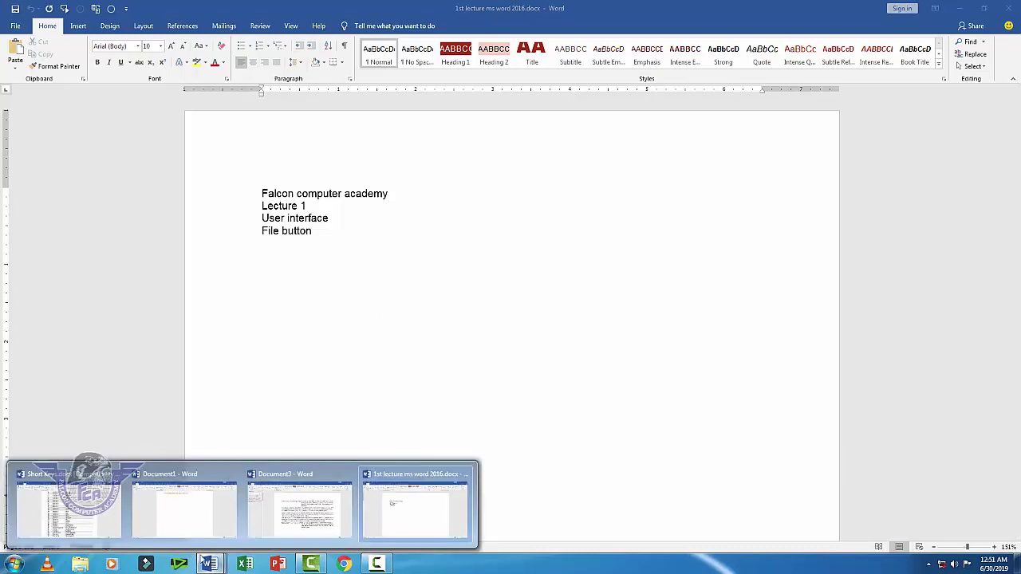
{"action": "left_click", "coordinate": [68, 502]}
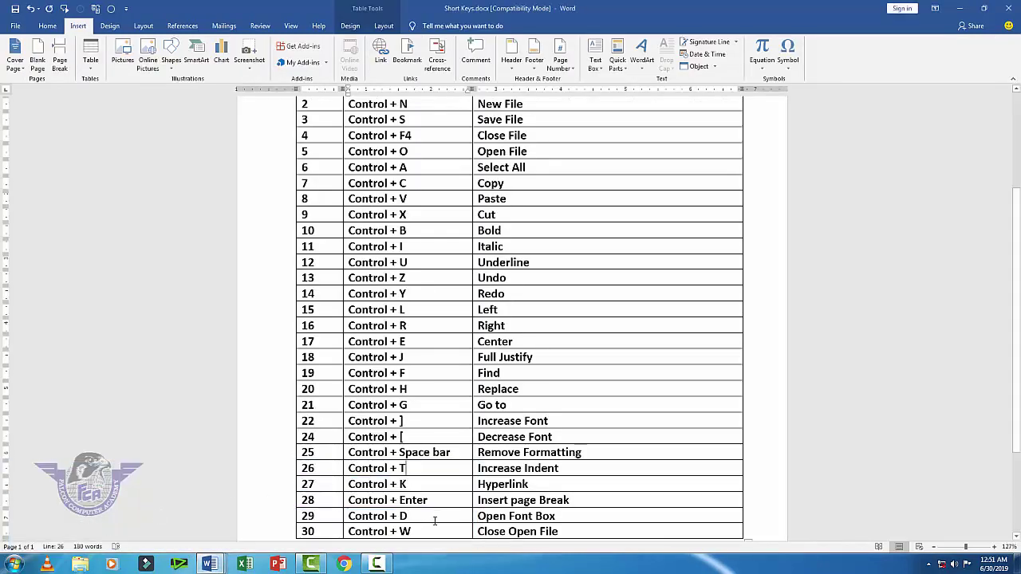
{"action": "scroll", "coordinate": [423, 520], "scroll_direction": "down", "scroll_amount": 2}
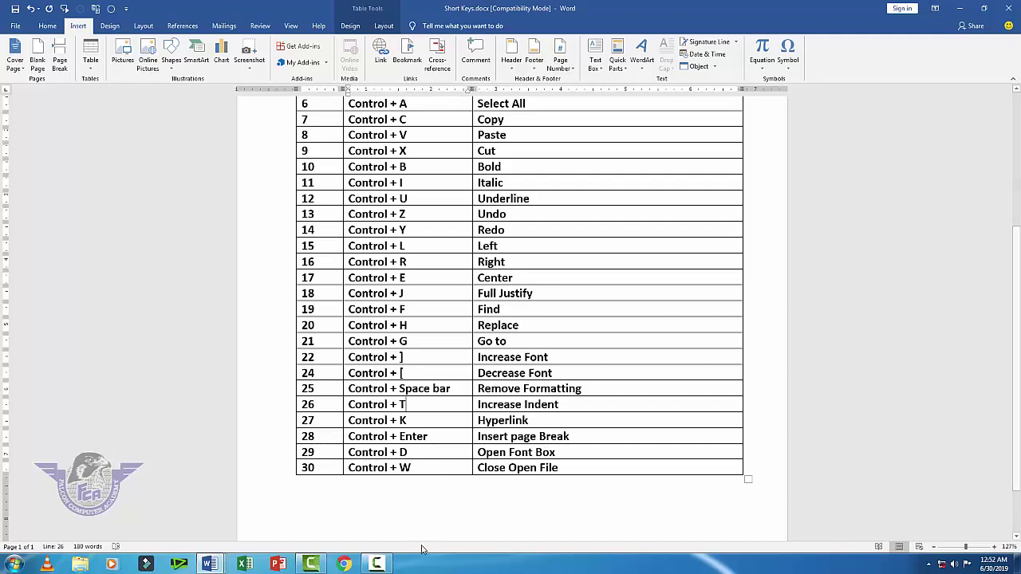
Replace the hyperlink in Document1 with the text 'Falcon computer academy'
{"action": "left_click", "coordinate": [221, 564]}
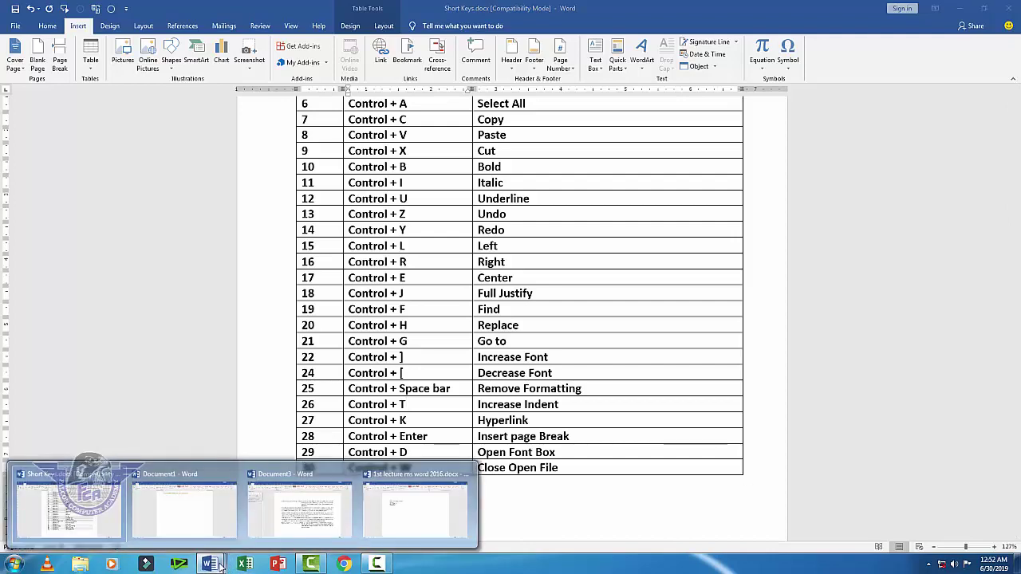
{"action": "left_click", "coordinate": [216, 516]}
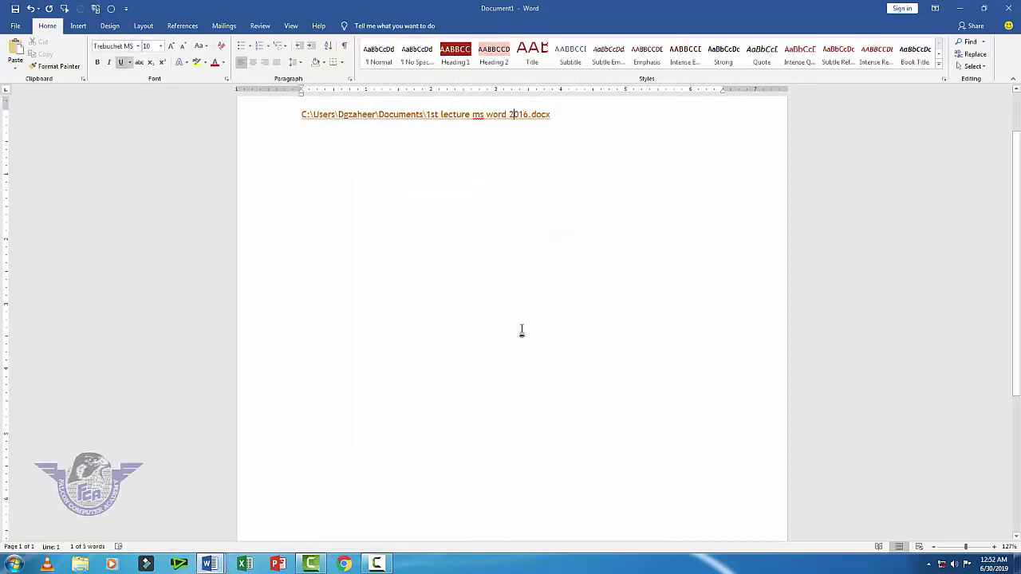
{"action": "key", "text": "ctrl+a"}
{"action": "key", "text": "Delete"}
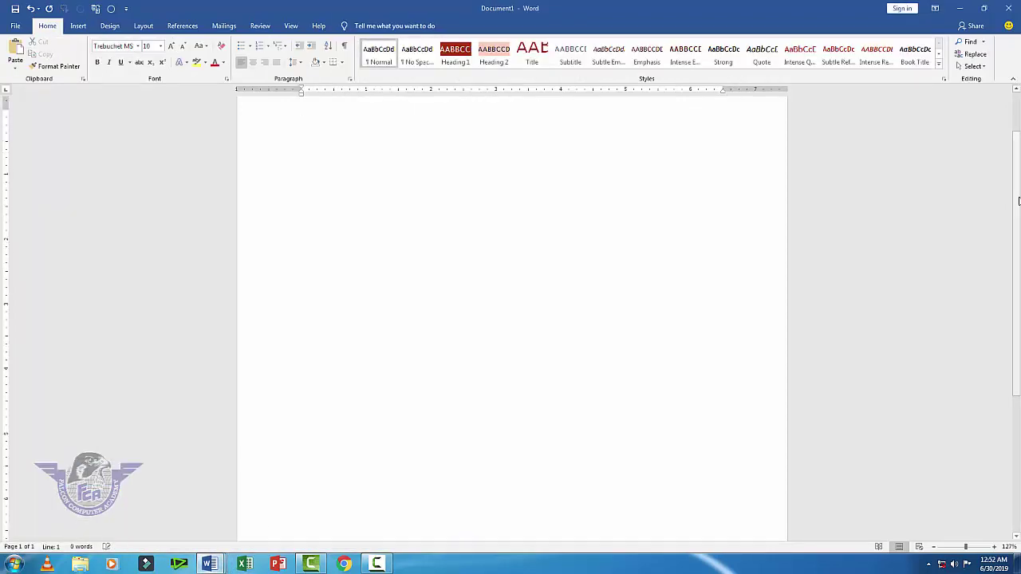
{"action": "type", "text": "Falcon omp"}
{"action": "type", "text": "uter acad"}
{"action": "key", "text": "ctrl+BackSpace"}
{"action": "key", "text": "ctrl+BackSpace"}
{"action": "type", "text": "n comput"}
{"action": "type", "text": "er academy"}
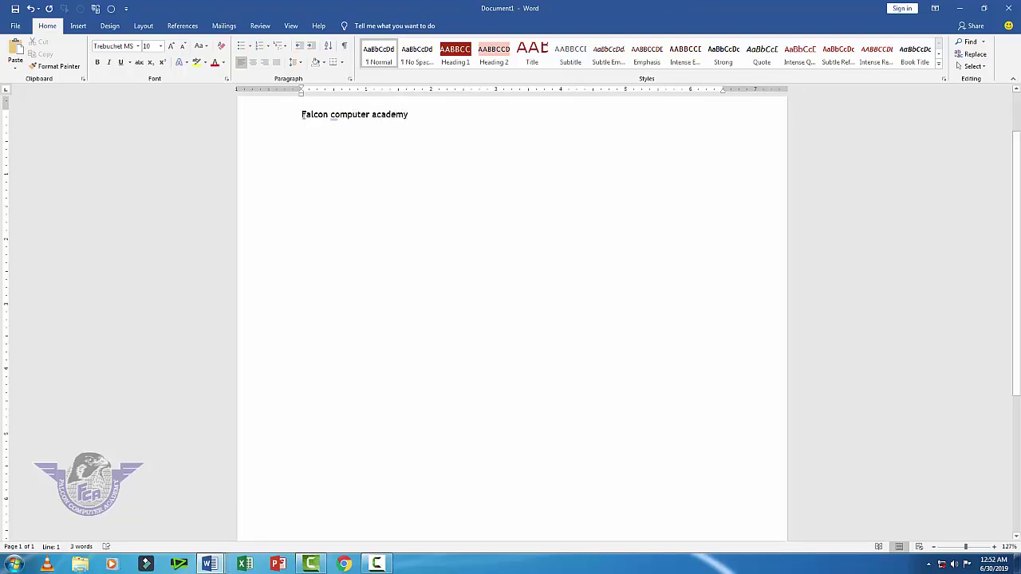
Make the heading bold, 36 pt and orange through the Font dialog (Ctrl+D)
{"action": "key", "text": "ctrl+a"}
{"action": "key", "text": "ctrl+d"}
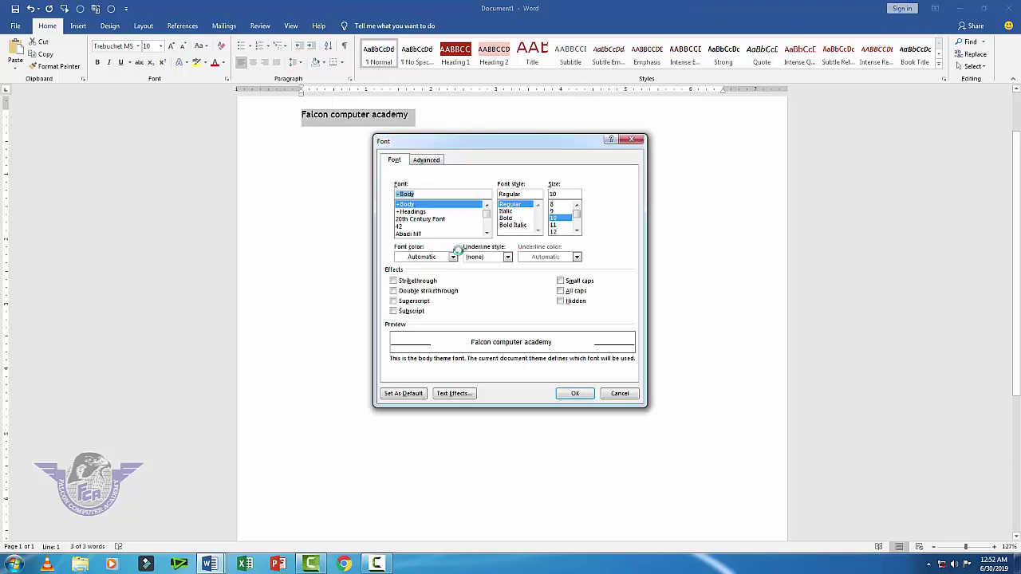
{"action": "left_click", "coordinate": [505, 217]}
{"action": "left_click_drag", "start_coordinate": [577, 213], "coordinate": [578, 223]}
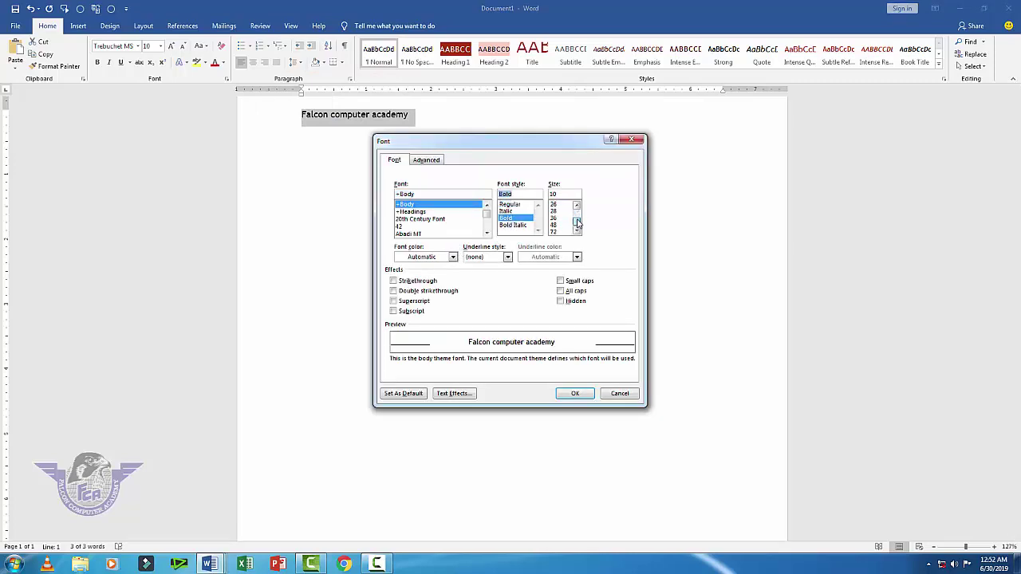
{"action": "left_click", "coordinate": [554, 218]}
{"action": "left_click", "coordinate": [434, 260]}
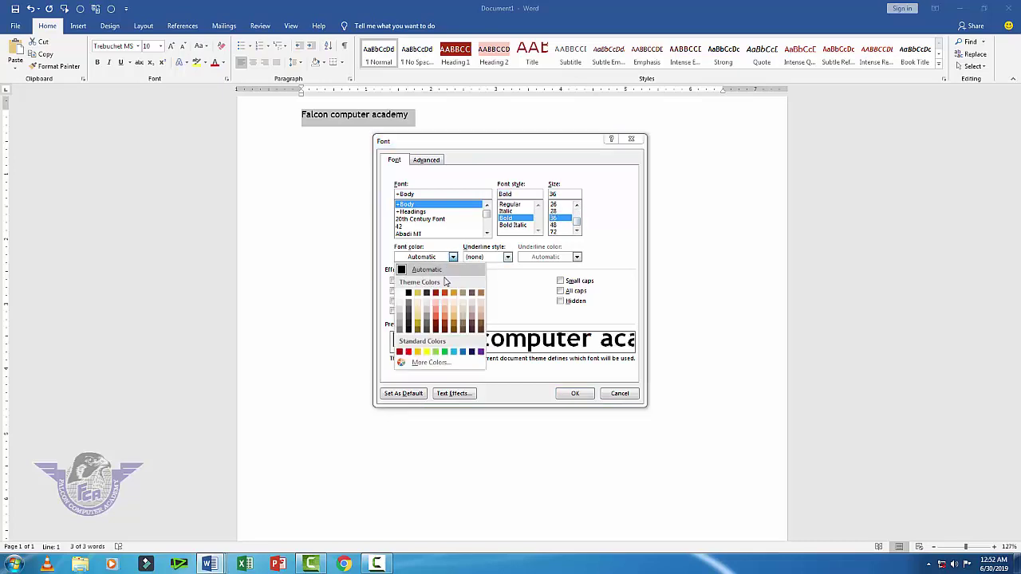
{"action": "left_click", "coordinate": [449, 297]}
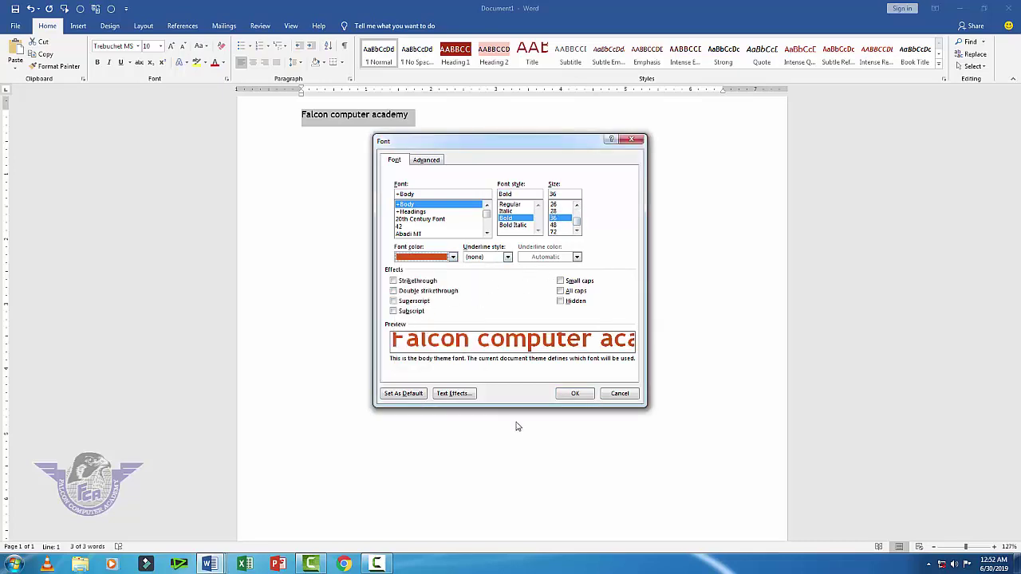
{"action": "left_click", "coordinate": [576, 393]}
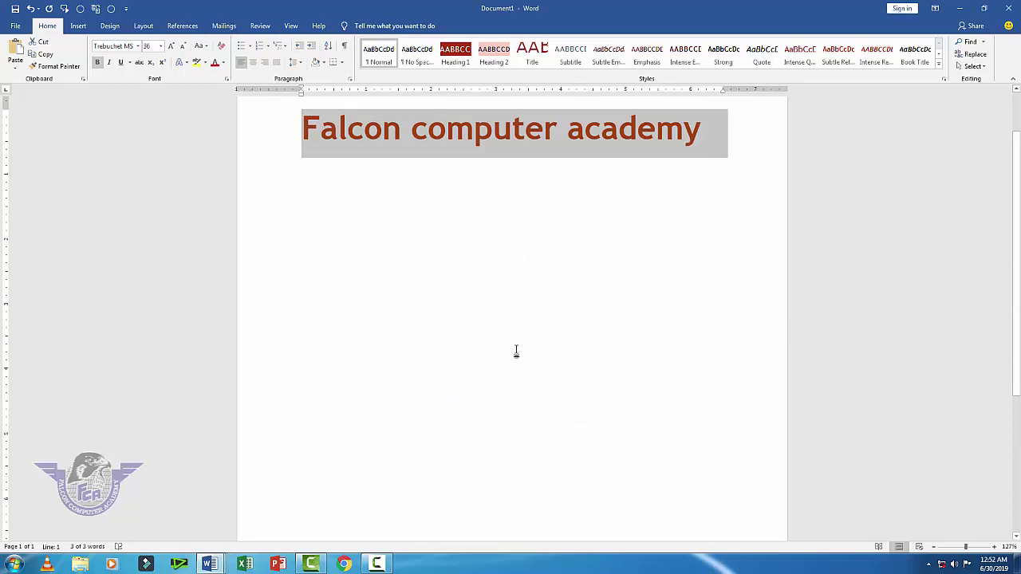
{"action": "left_click", "coordinate": [516, 351]}
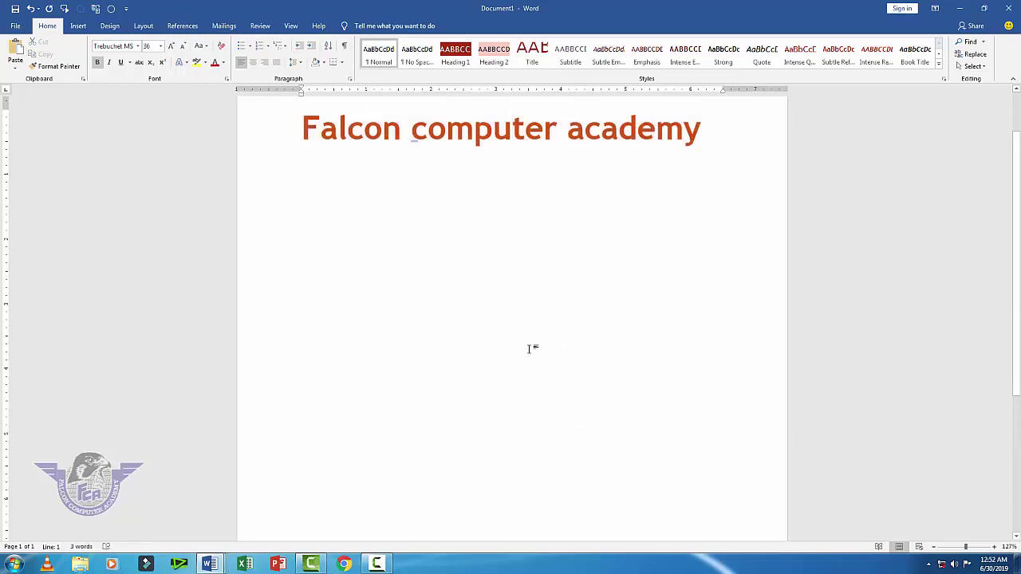
Bring Short Keys.docx to the front, showing its 'MS. Word 2016 Top 30 Short Keys' title
{"action": "mouse_move", "coordinate": [209, 562]}
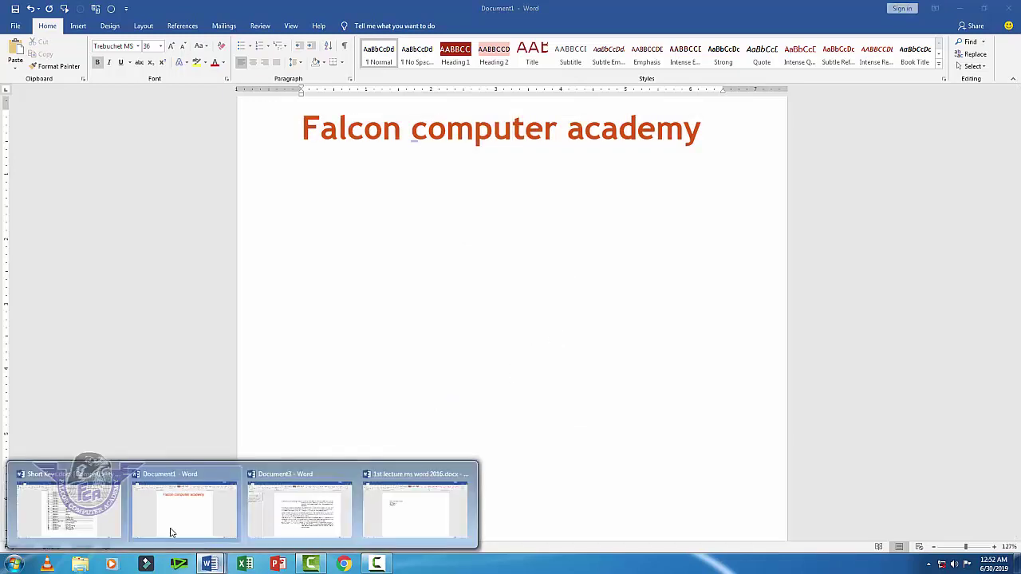
{"action": "left_click", "coordinate": [97, 514]}
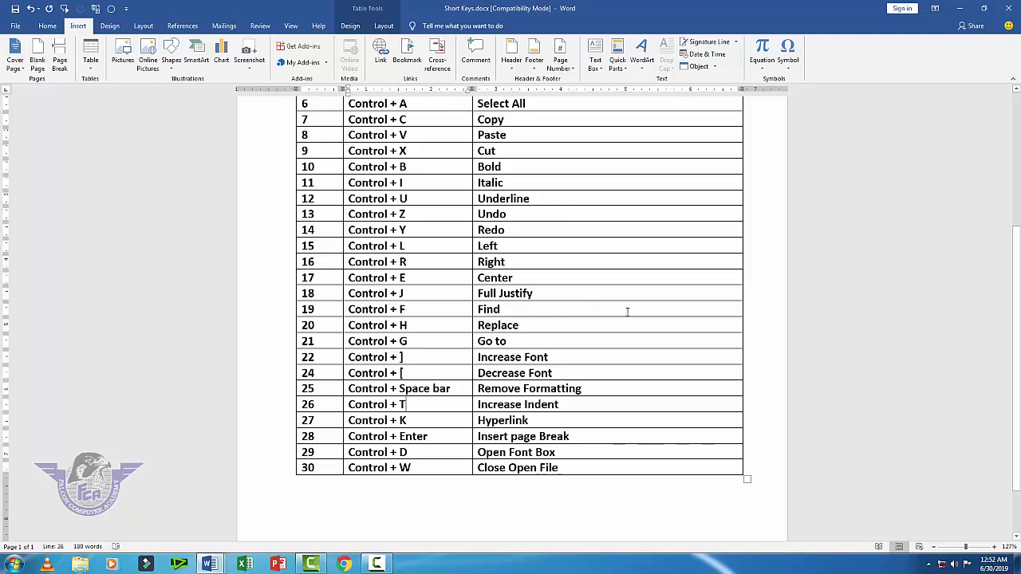
{"action": "scroll", "coordinate": [627, 311], "scroll_direction": "up", "scroll_amount": 2}
{"action": "scroll", "coordinate": [627, 311], "scroll_direction": "up", "scroll_amount": 1}
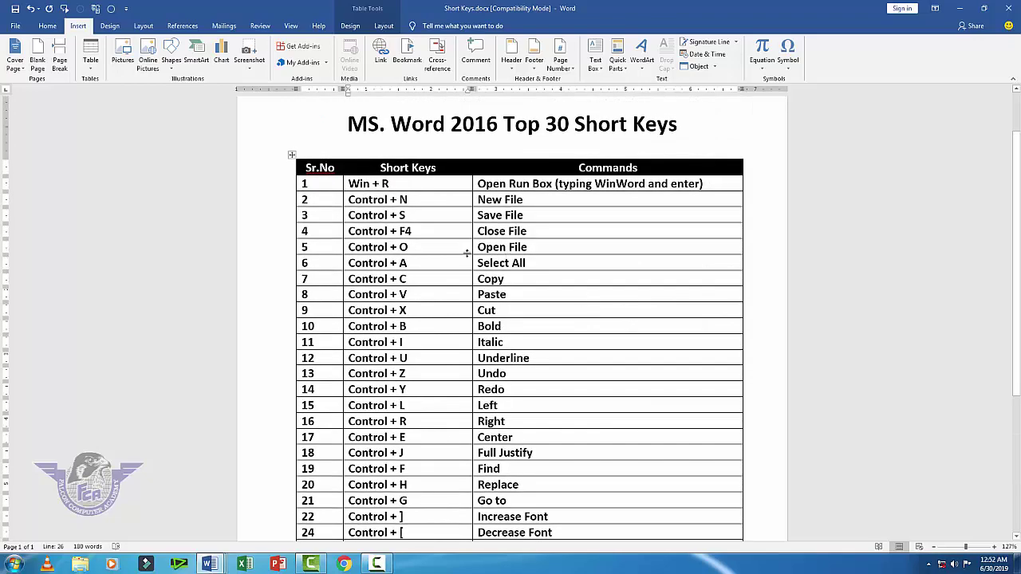
{"action": "scroll", "coordinate": [423, 298], "scroll_direction": "down", "scroll_amount": 3}
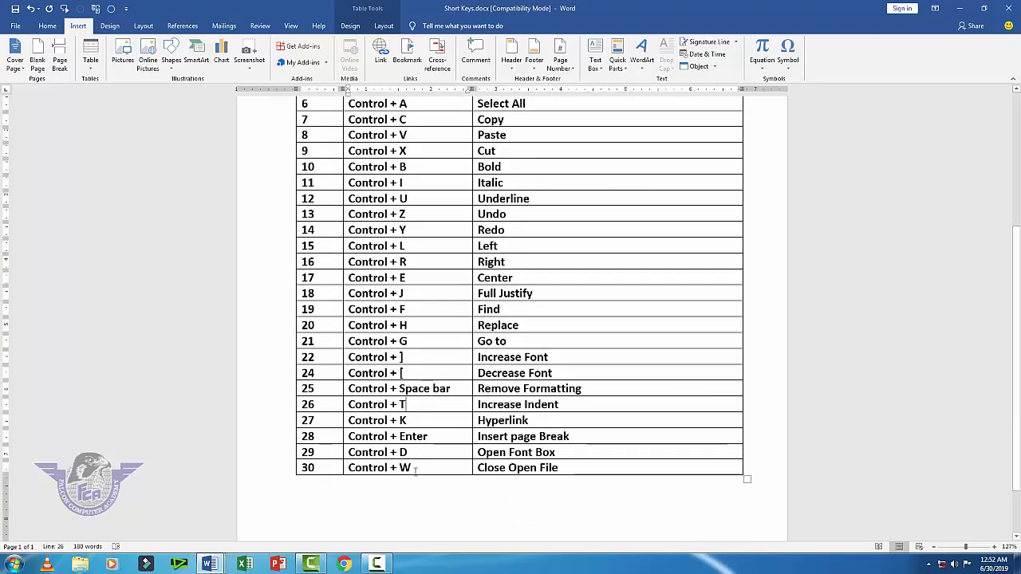
{"action": "mouse_move", "coordinate": [209, 565]}
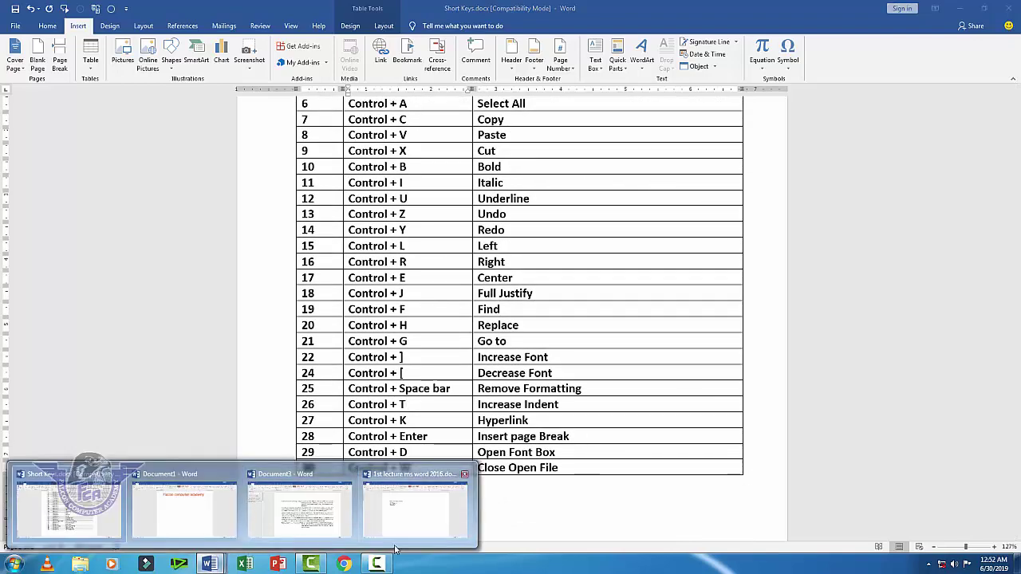
{"action": "left_click", "coordinate": [403, 516]}
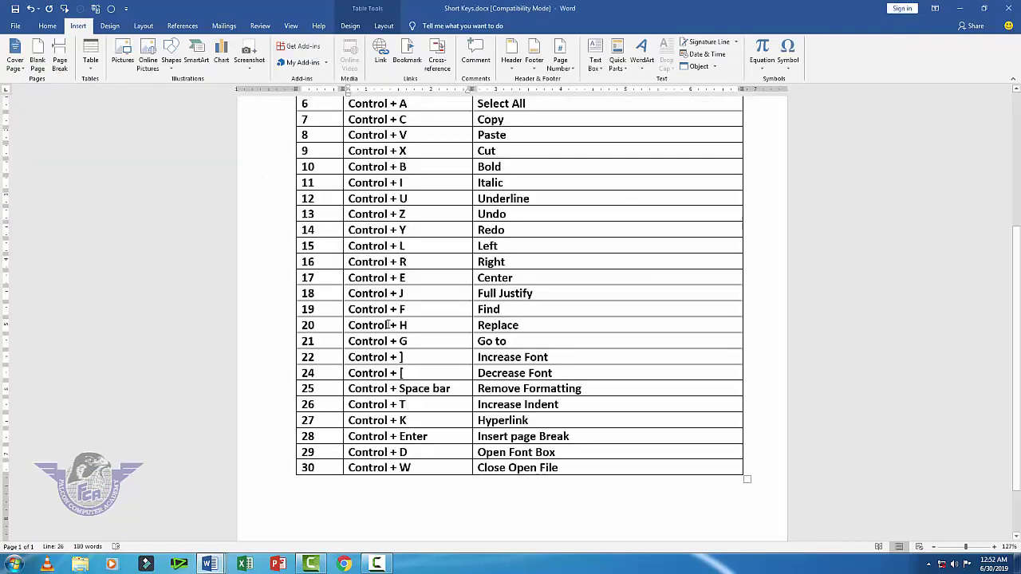
{"action": "scroll", "coordinate": [389, 326], "scroll_direction": "up", "scroll_amount": 3}
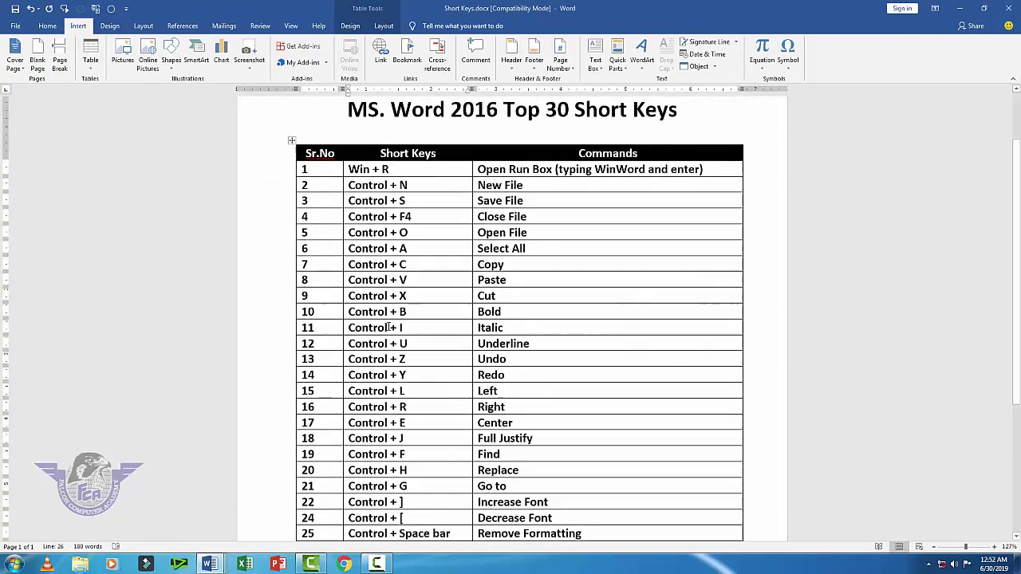